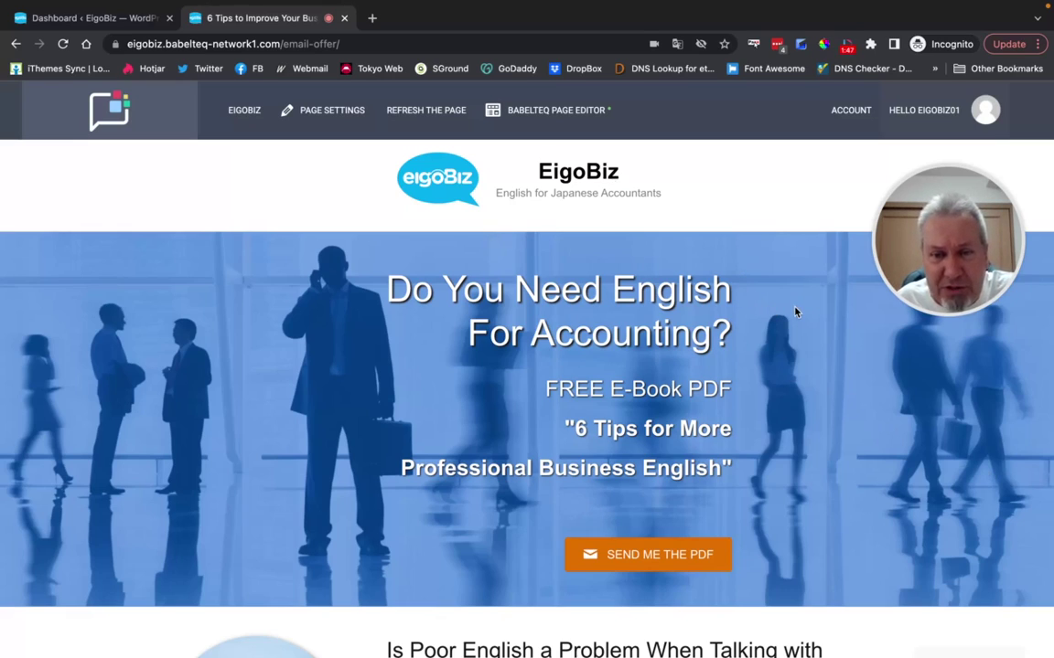
Preview the e-book sign-up popup from the hero section's SEND ME THE PDF button twice, closing it each time.
scroll(794, 311, "down", 2)
scroll(792, 308, "up", 2)
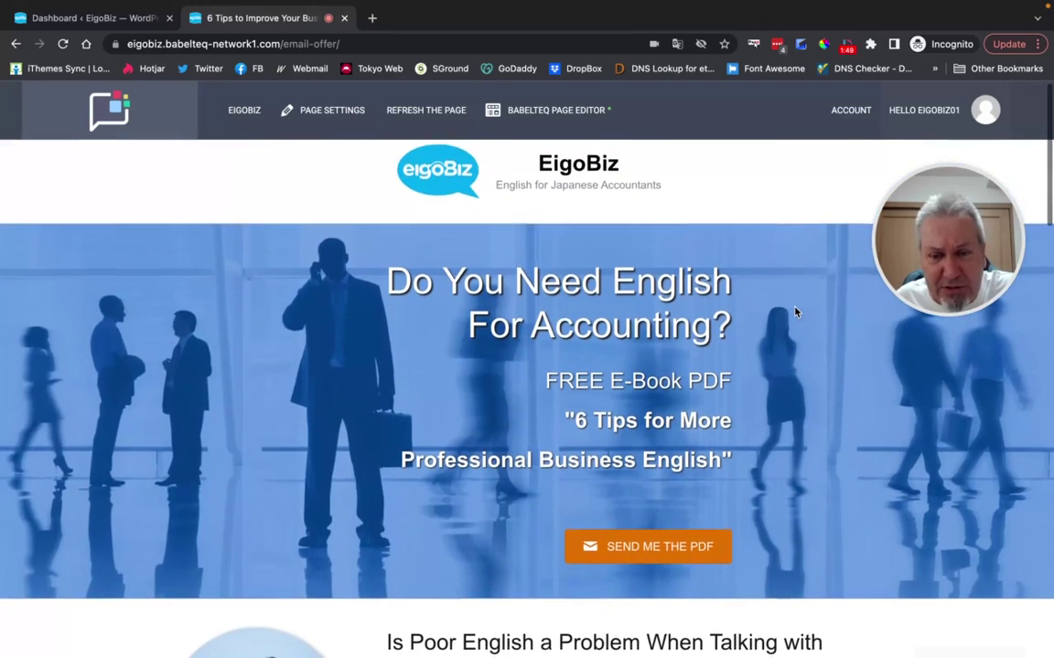
scroll(798, 310, "down", 2)
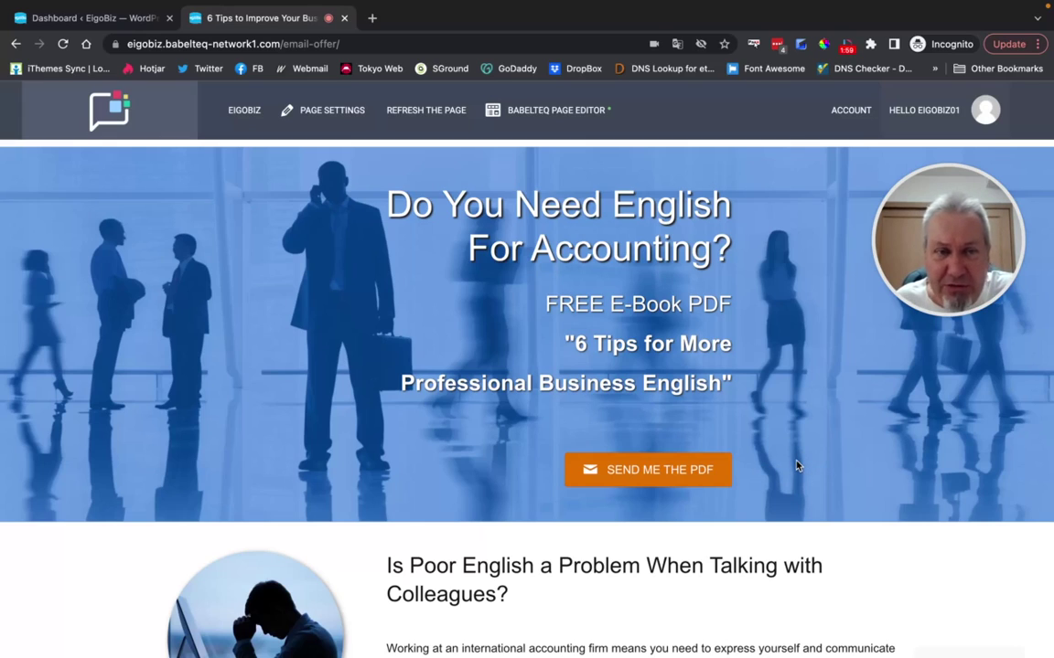
left_click(655, 471)
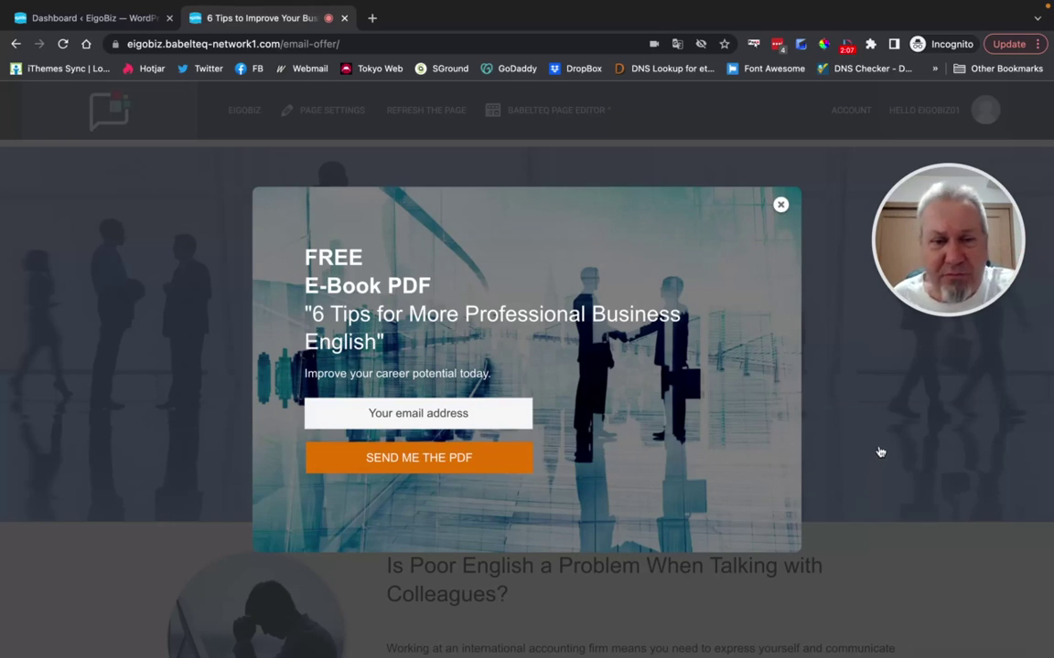
left_click(781, 205)
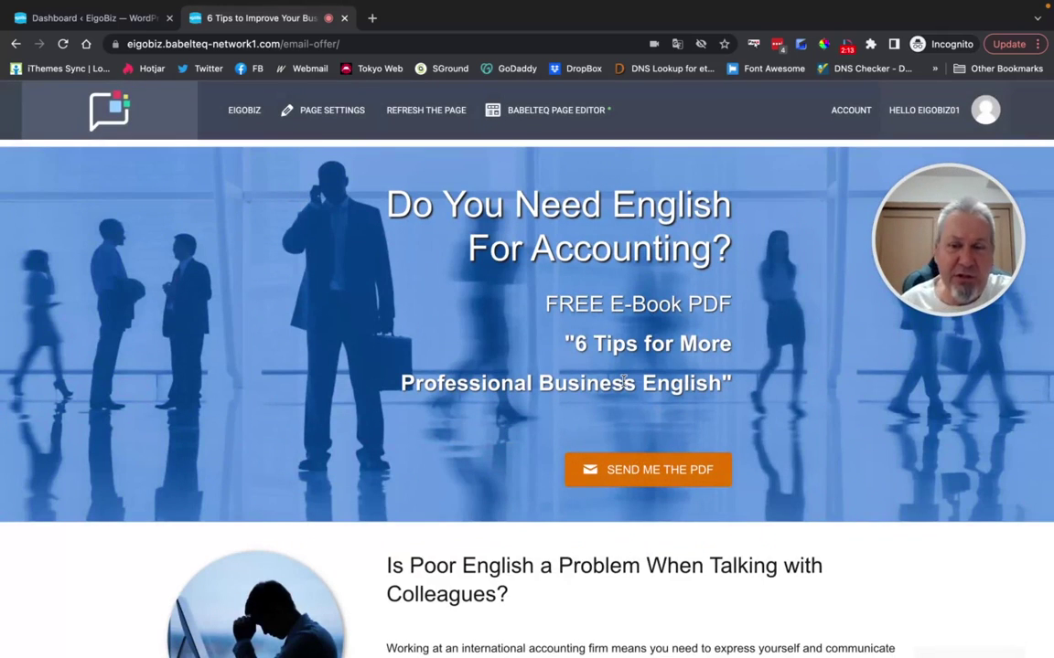
left_click(641, 471)
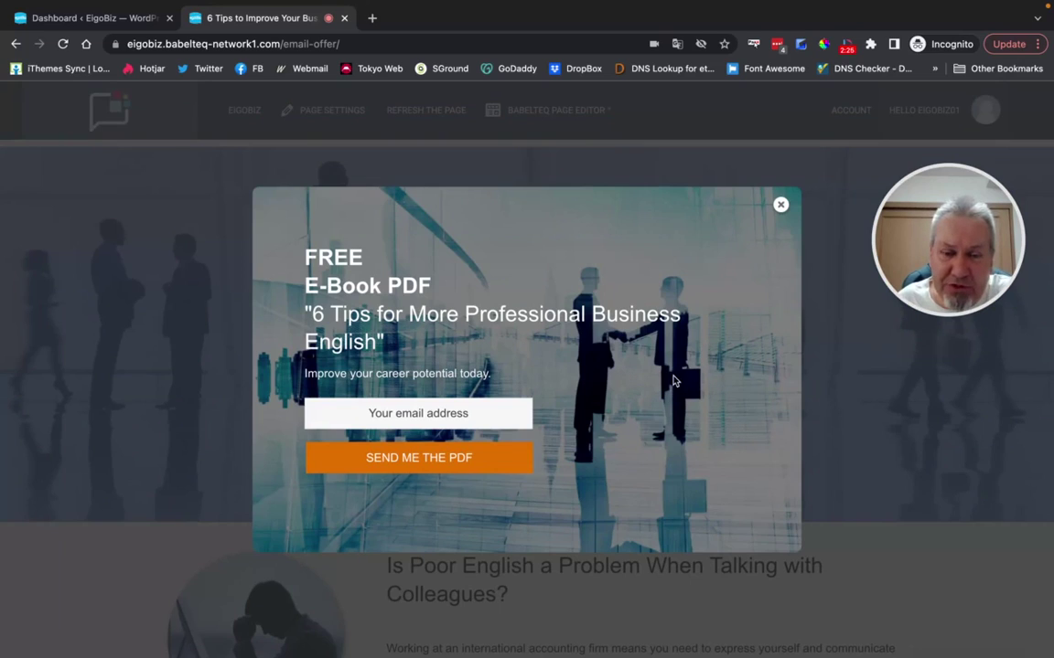
left_click(780, 207)
scroll(782, 319, "up", 1)
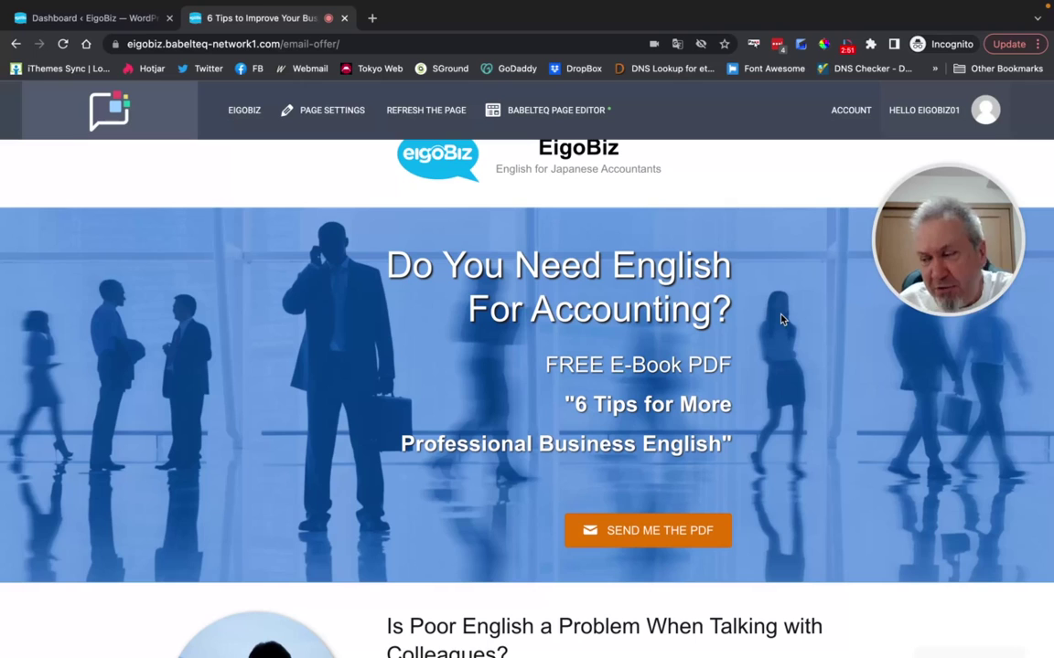
scroll(597, 325, "up", 1)
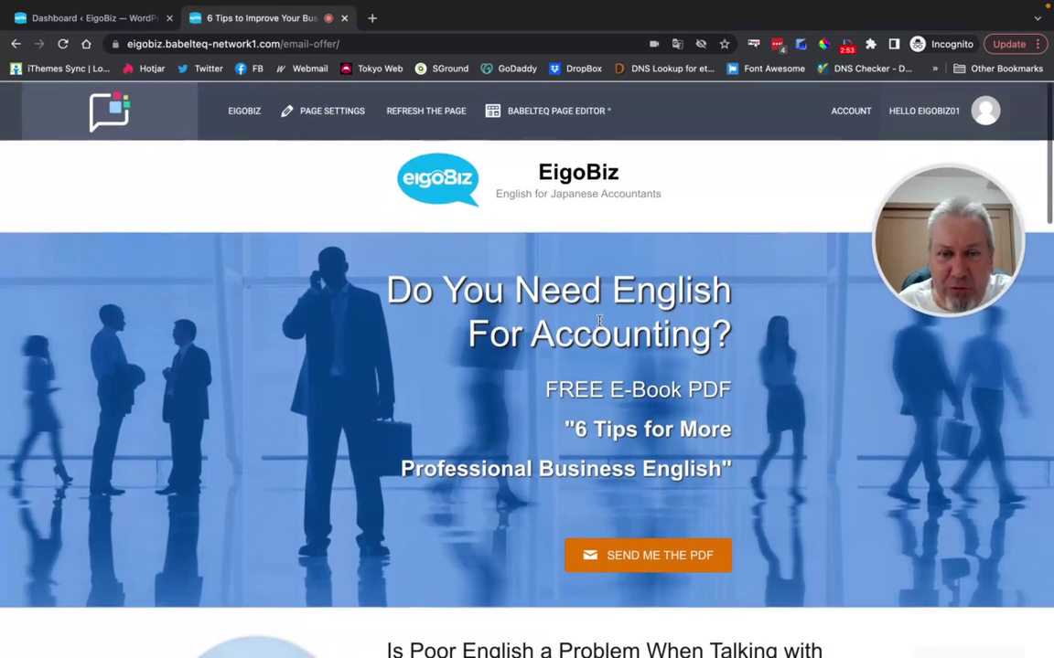
scroll(506, 338, "down", 5)
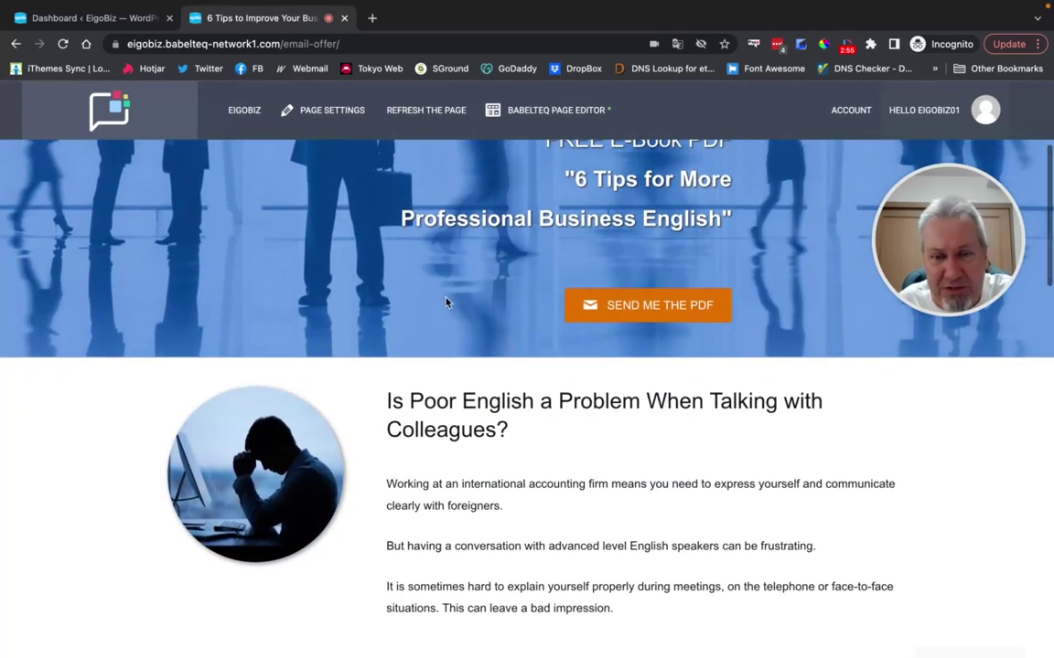
scroll(443, 301, "up", 1)
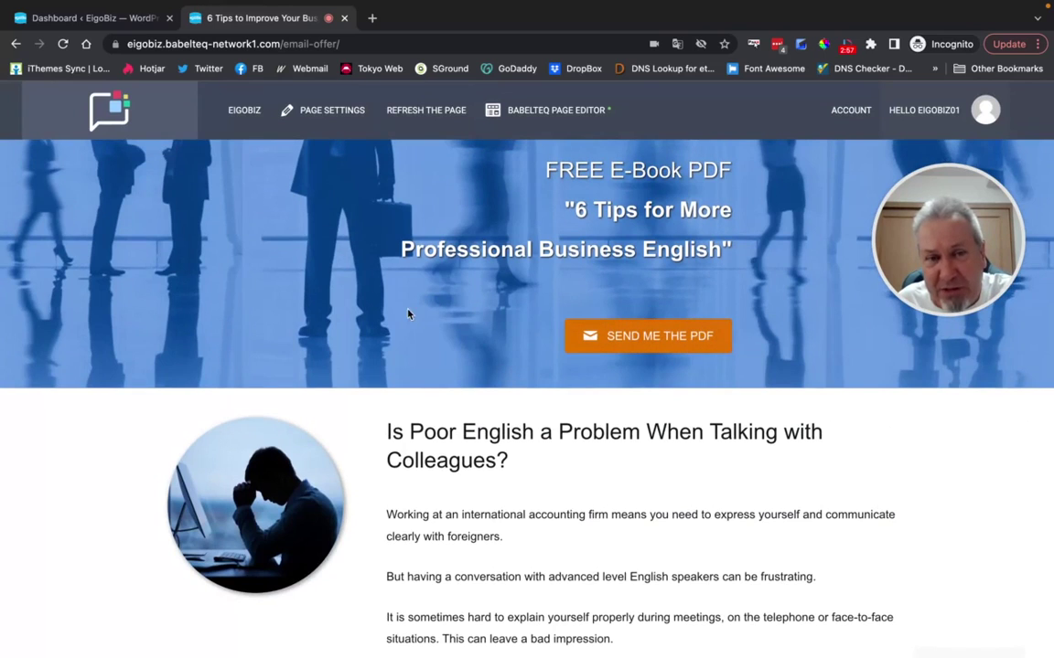
scroll(442, 317, "up", 3)
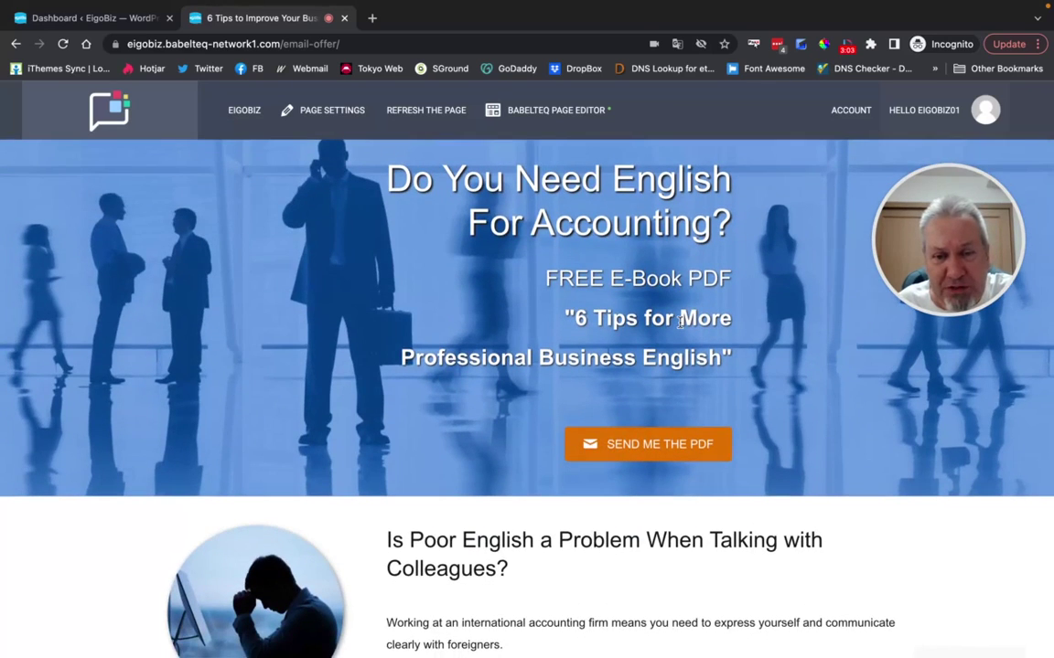
scroll(679, 320, "down", 1)
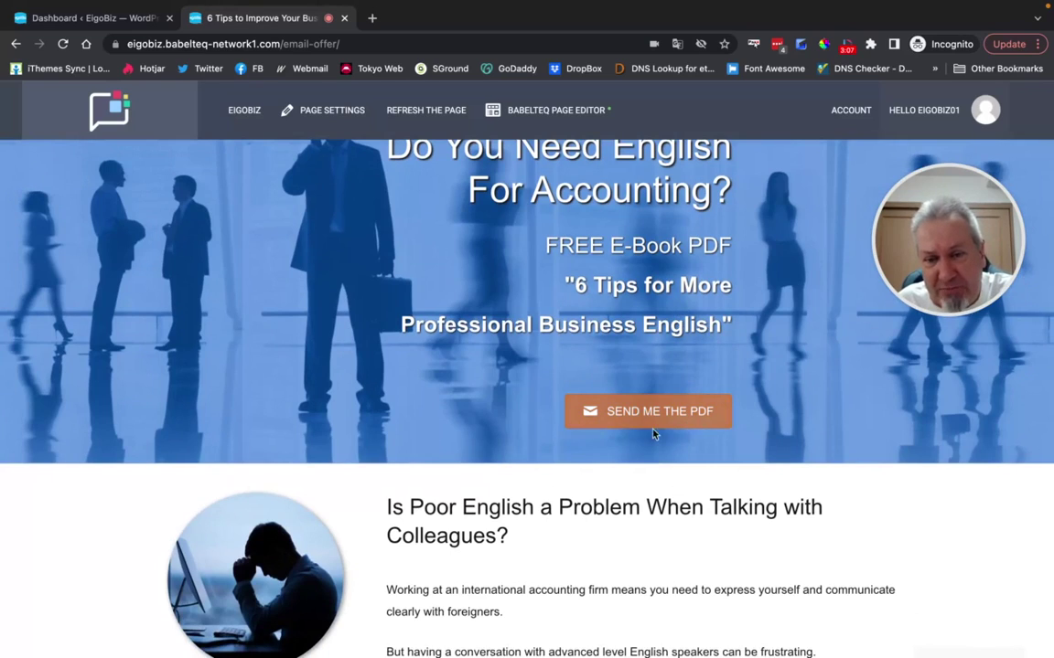
Open the "Business English – Modal Popup on Button Click" call-to-action from the Convert Pro dashboard and select its heading in the design.
left_click(92, 18)
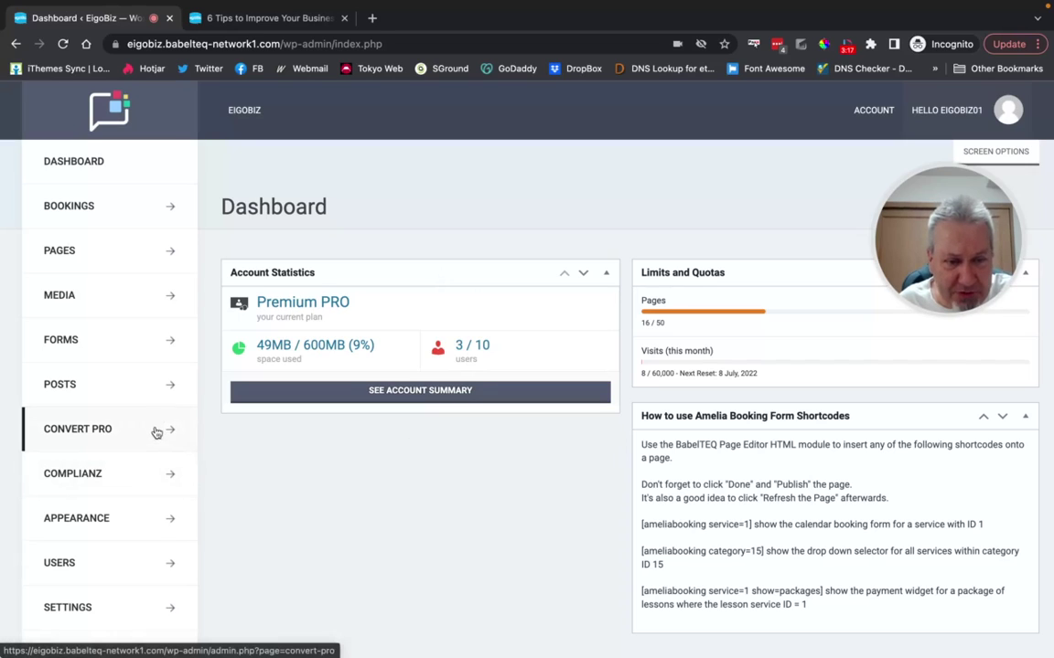
mouse_move(156, 428)
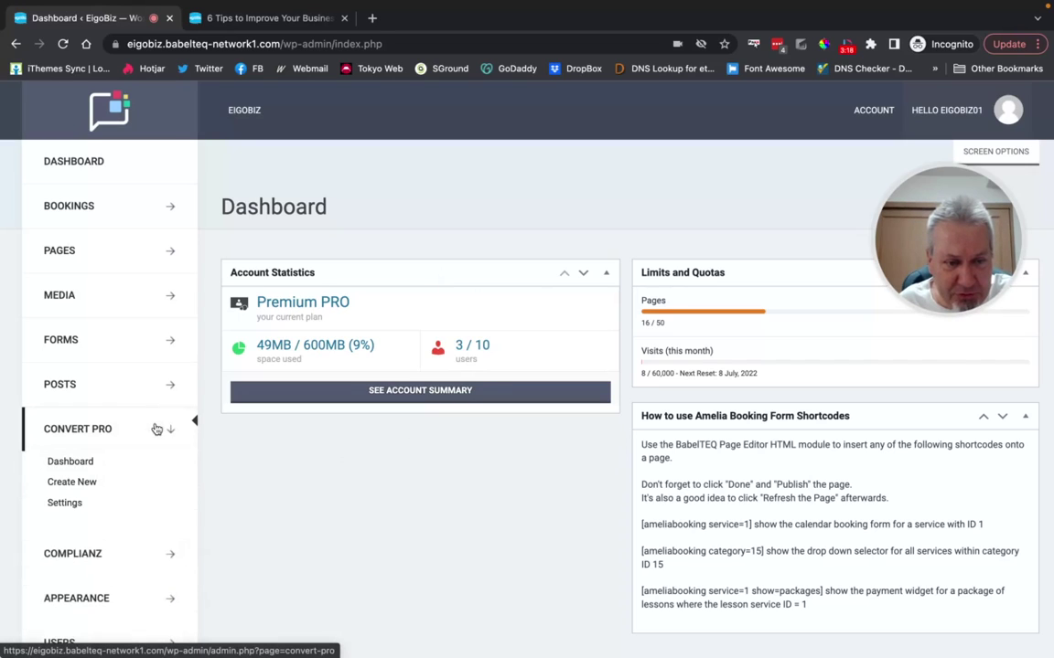
left_click(83, 465)
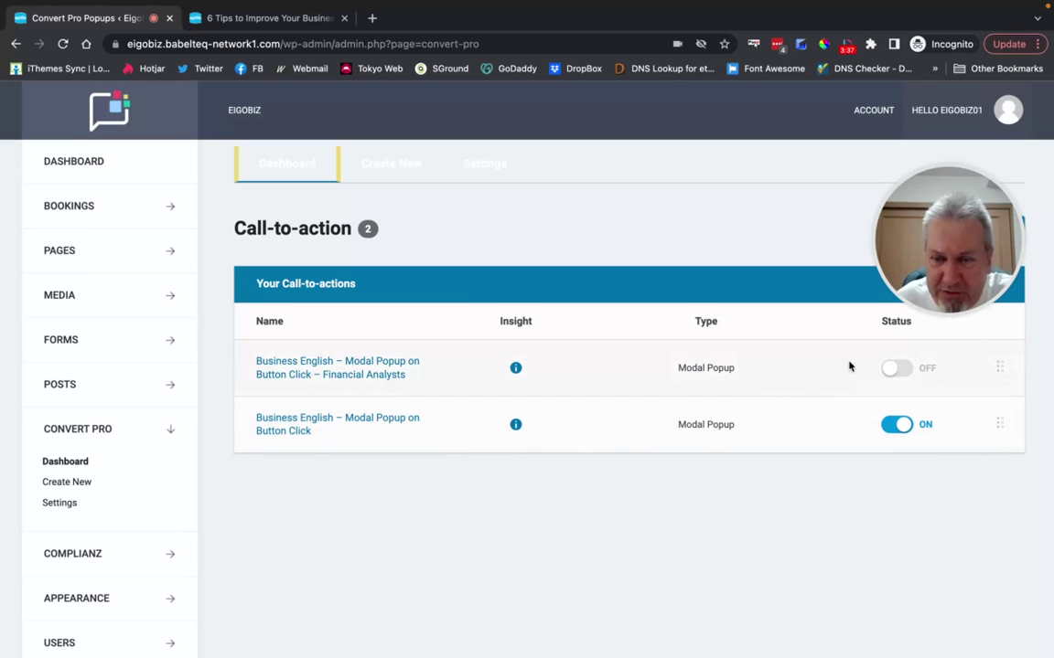
left_click(373, 424)
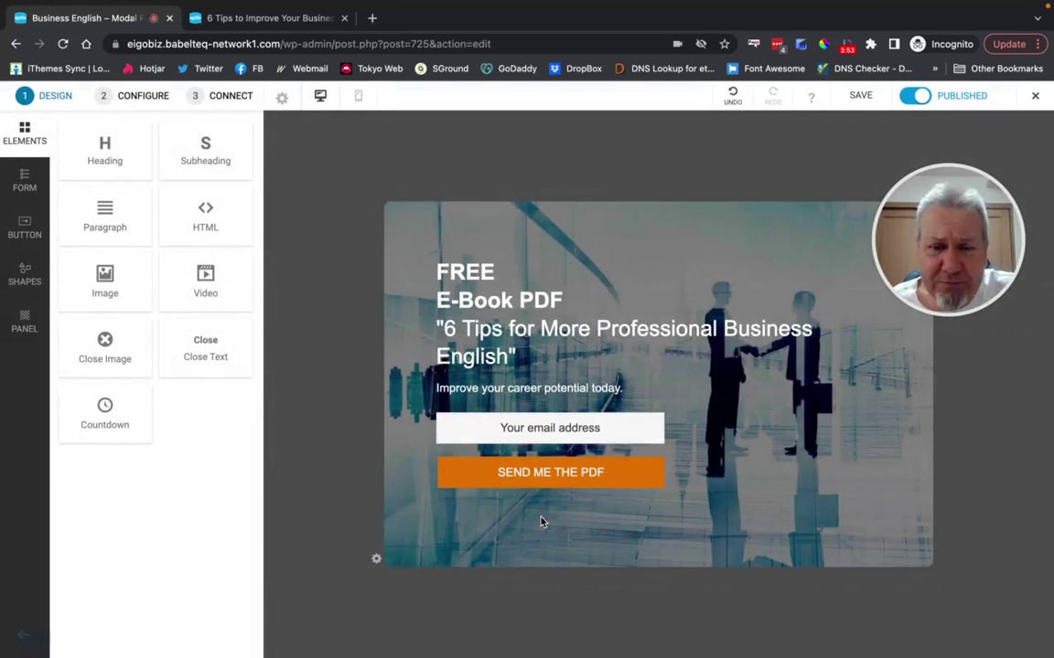
left_click(476, 277)
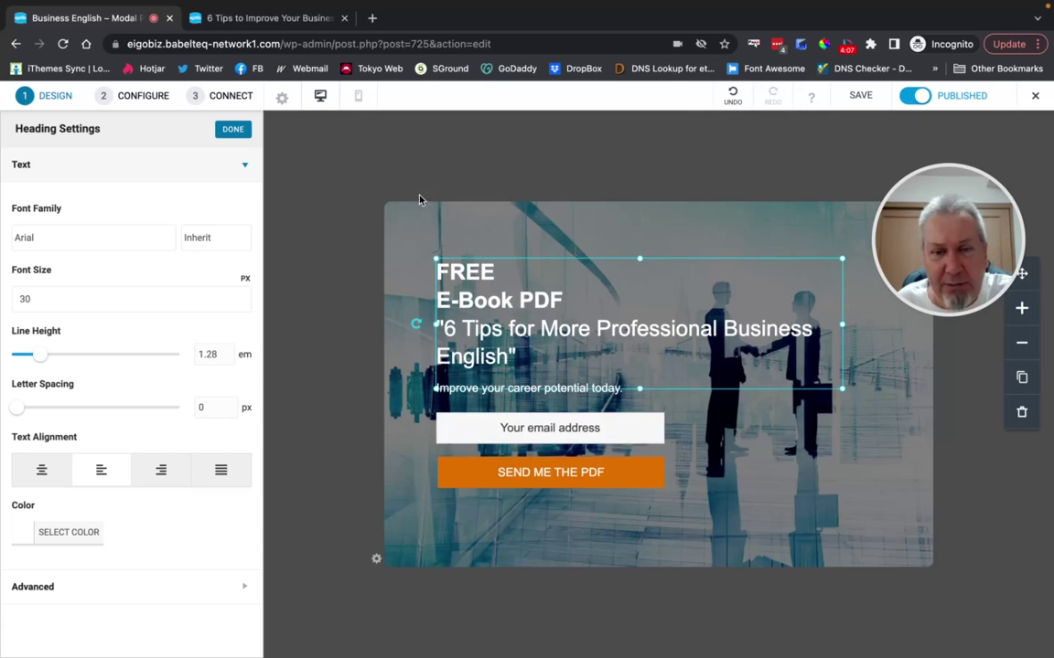
Review the popup's On Click launch rule, including its CSS class field, and return to the Convert Pro dashboard.
left_click(143, 97)
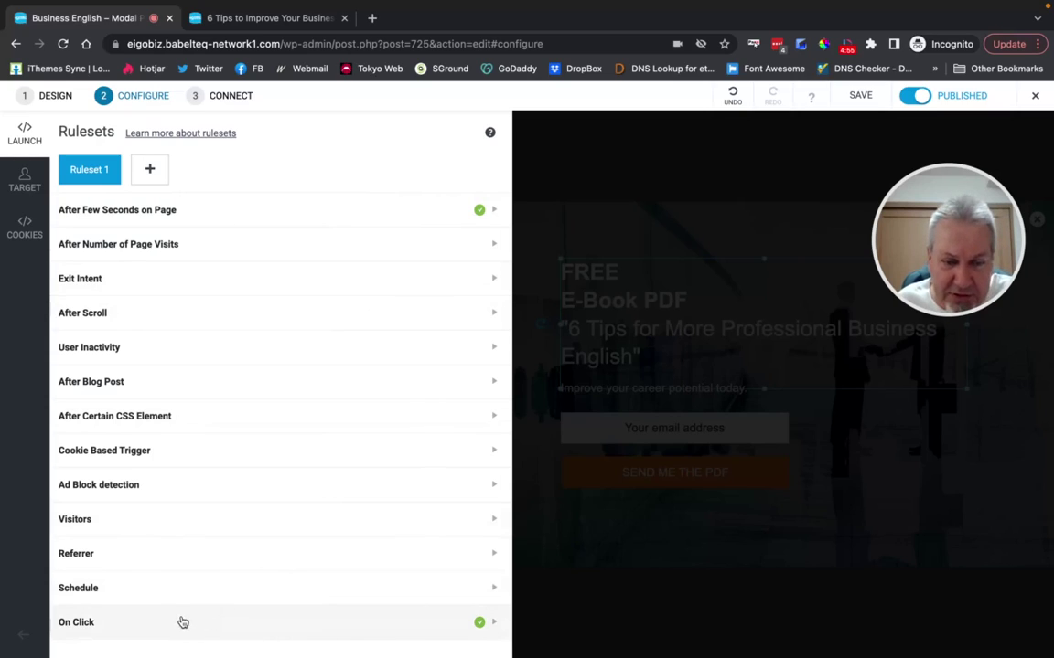
left_click(289, 624)
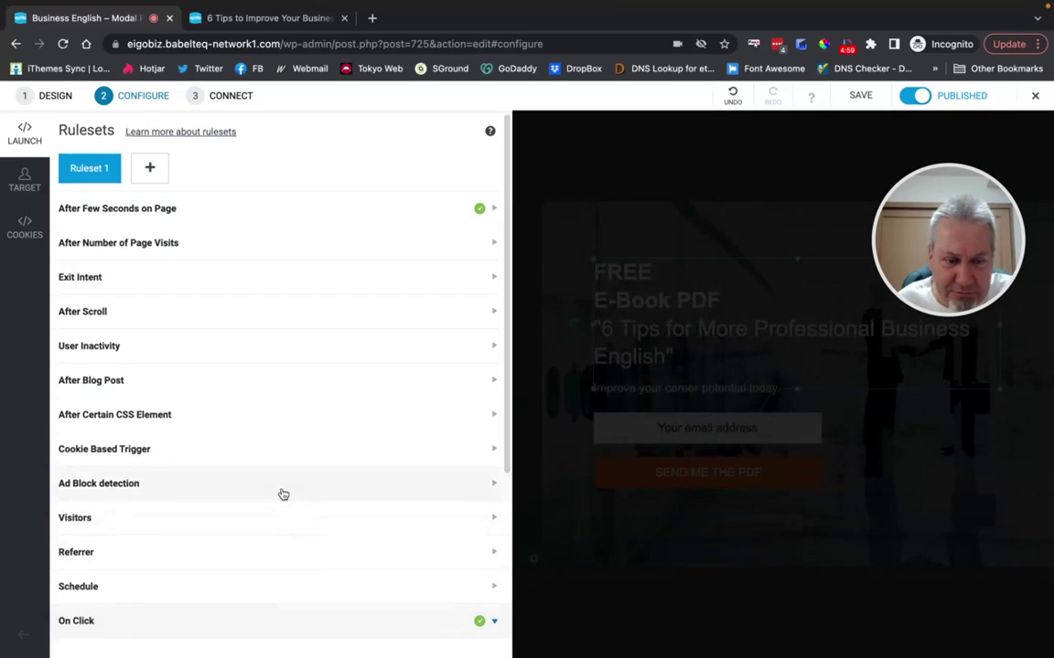
scroll(283, 494, "down", 3)
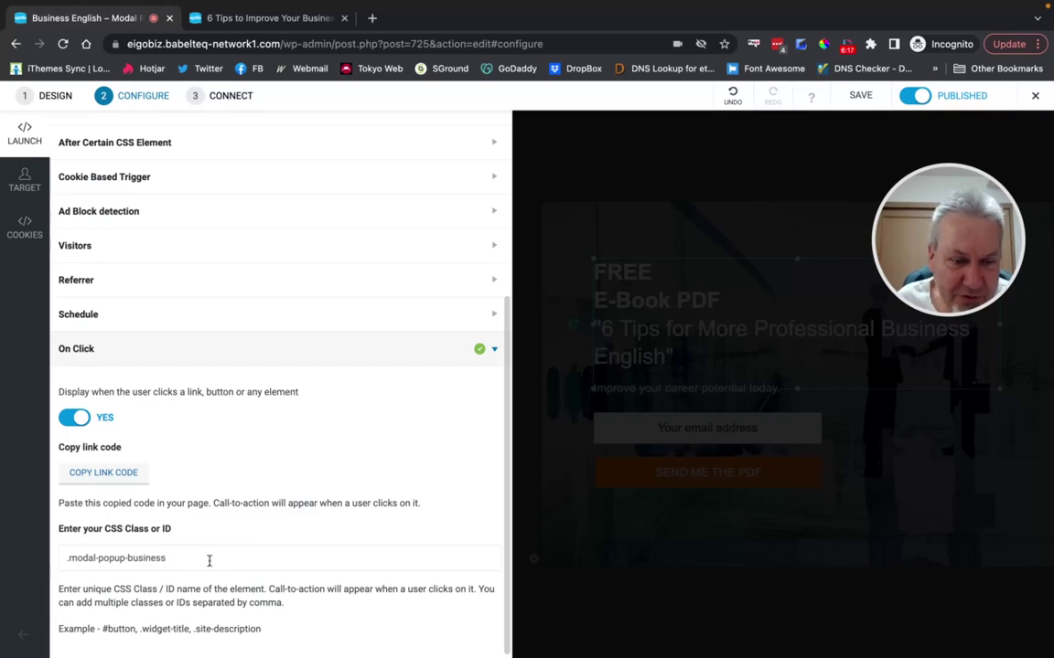
scroll(250, 539, "up", 5)
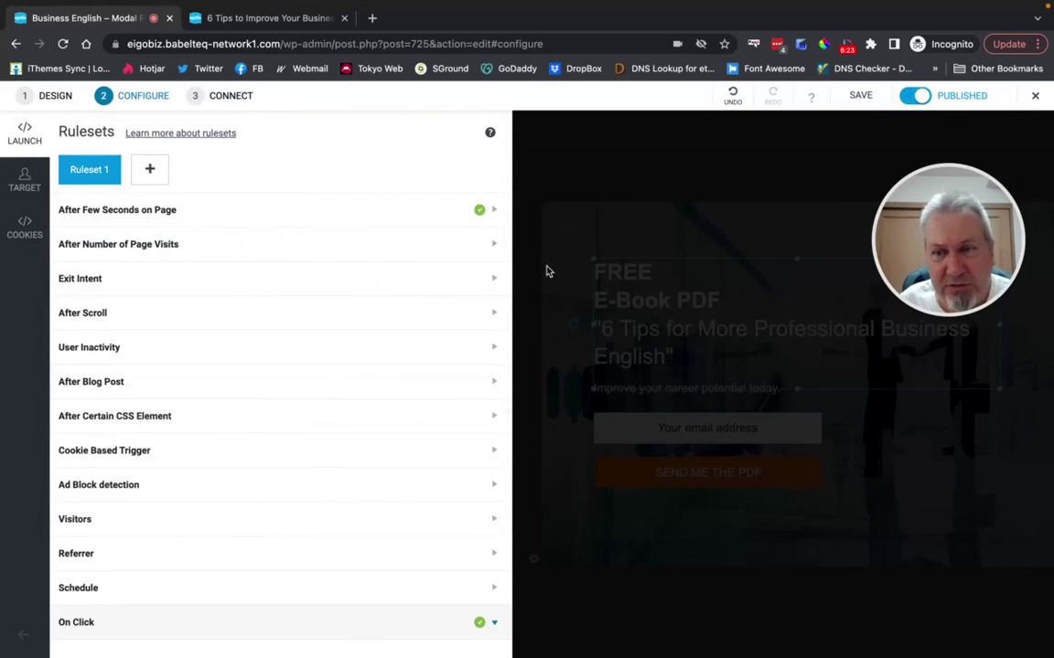
left_click(1038, 98)
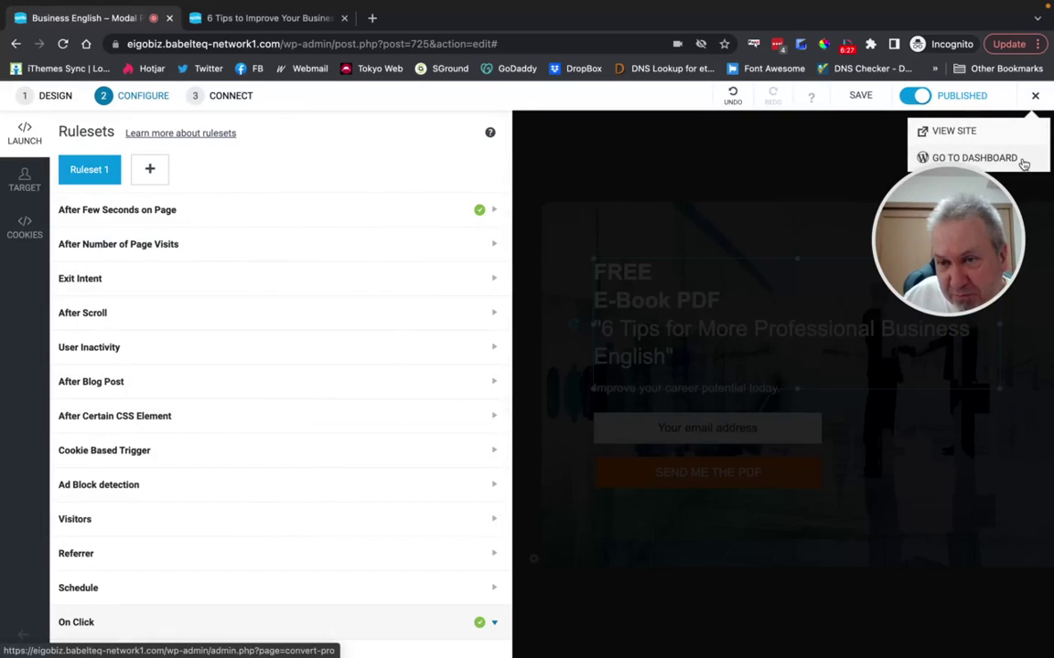
left_click(974, 159)
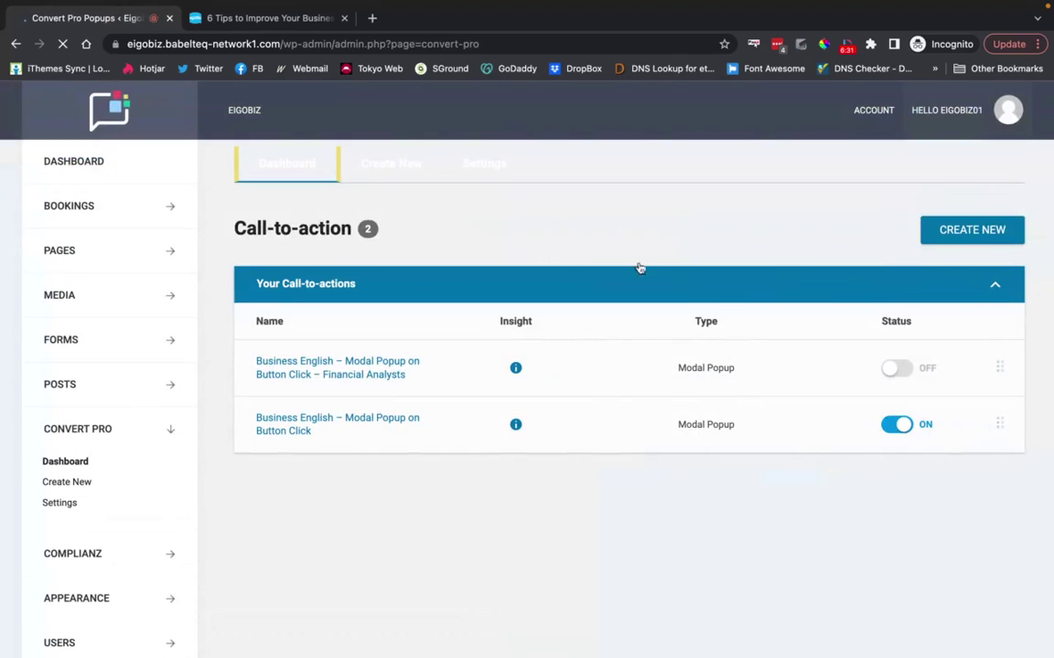
Open the Email Offer page in the BabelTEQ Page Editor.
left_click(266, 20)
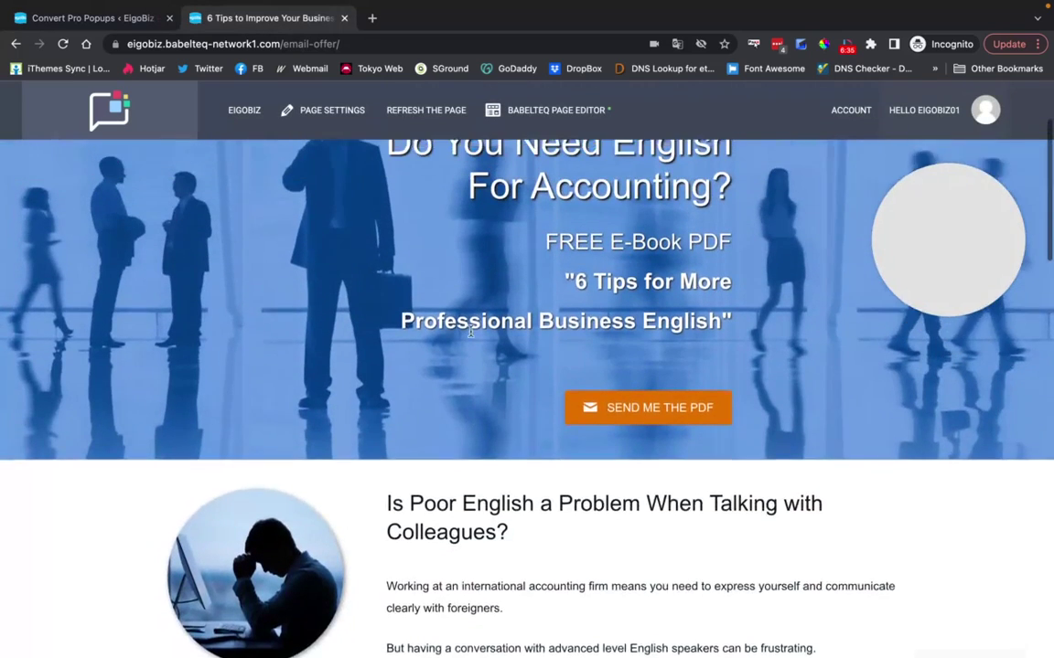
scroll(515, 253, "up", 2)
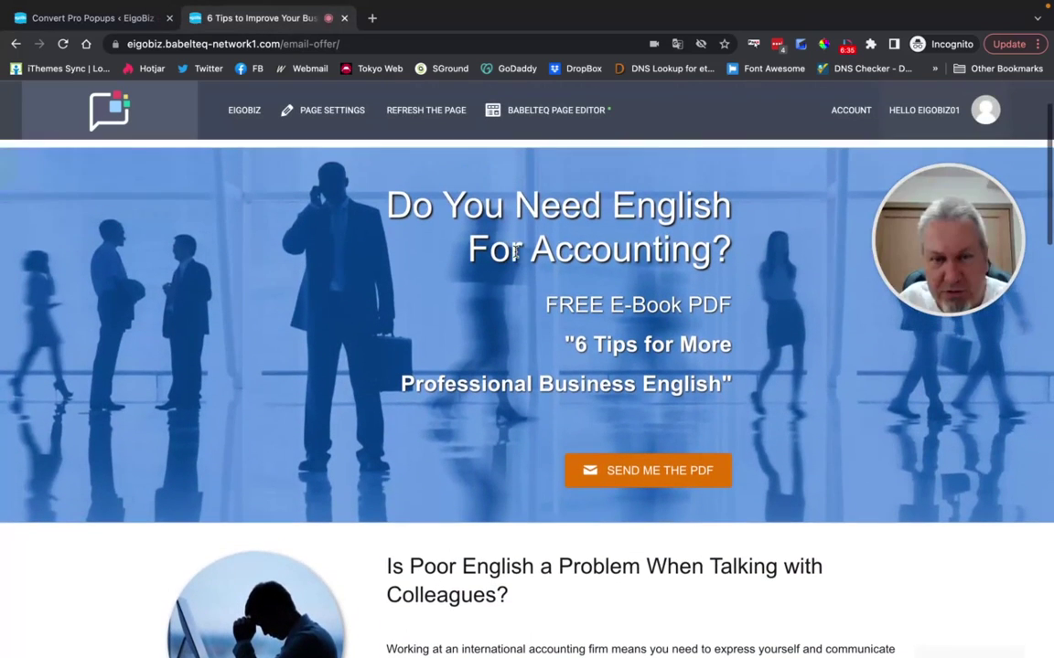
left_click(548, 110)
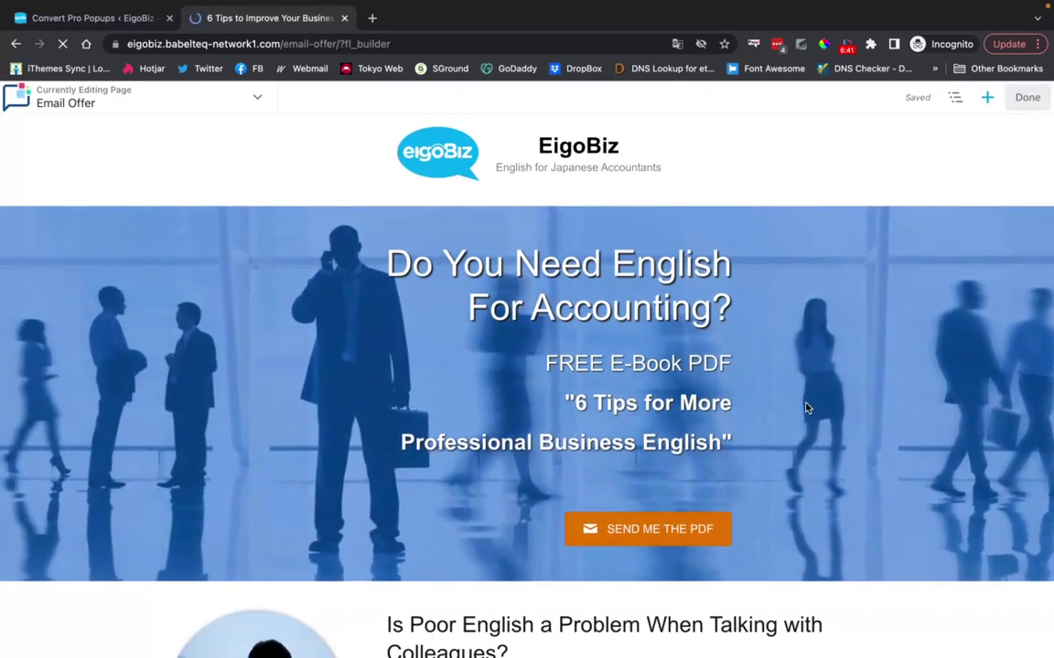
Check the HTML element class in the hero button's advanced settings and close the settings without saving.
scroll(768, 407, "down", 4)
scroll(743, 405, "up", 1)
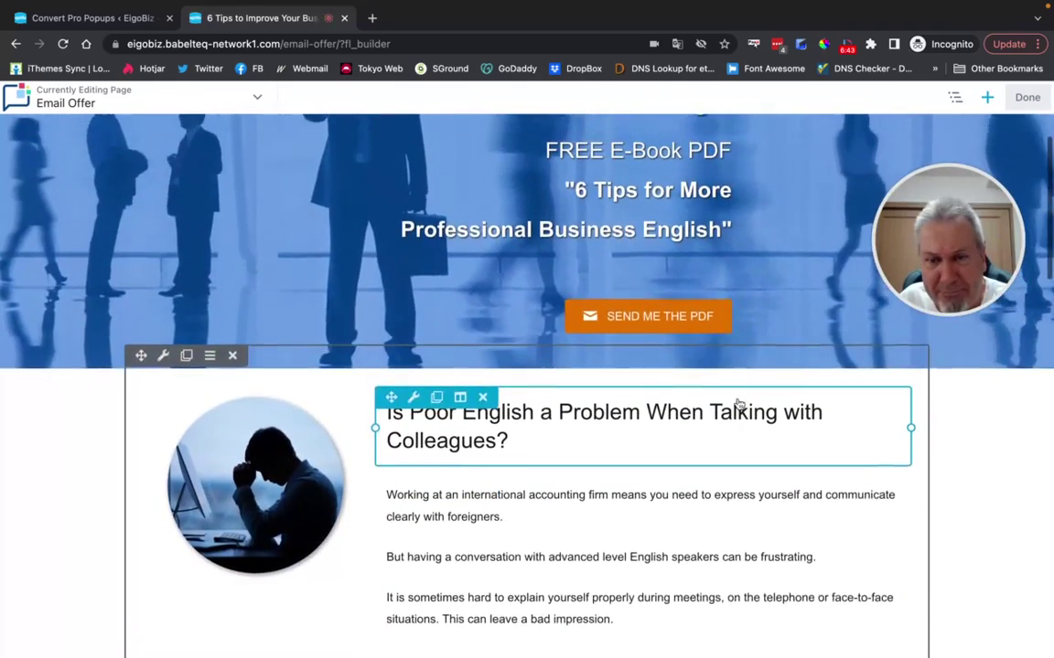
left_click(527, 341)
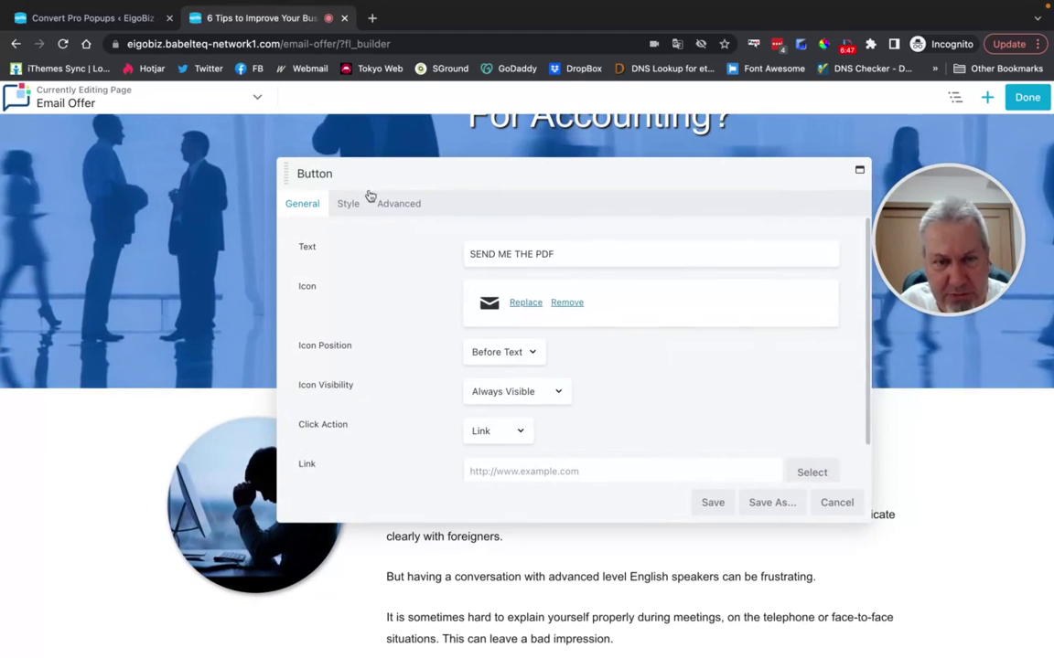
left_click(407, 205)
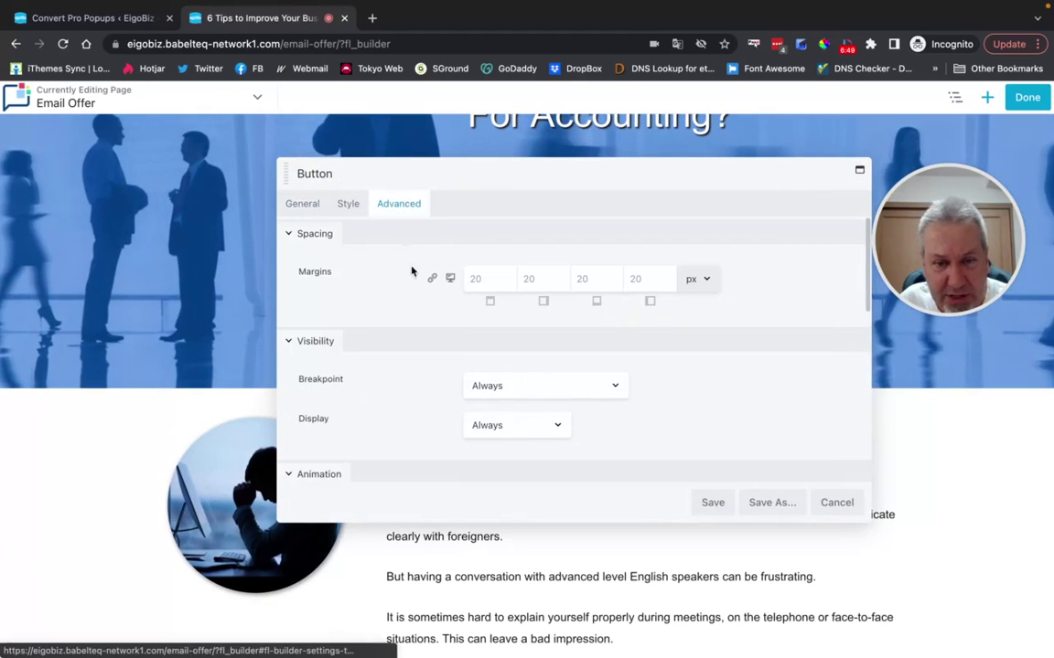
scroll(411, 299, "down", 5)
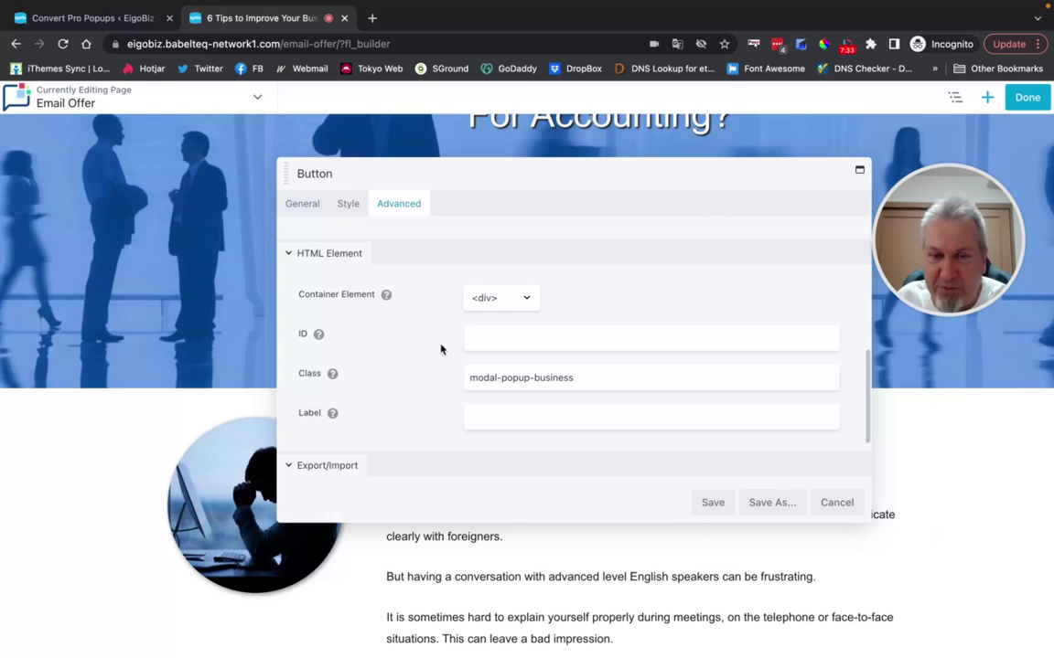
left_click(837, 503)
Duplicate the hero's SEND ME THE PDF button and move the copy below the "Is Poor English a Problem" text.
scroll(531, 419, "up", 2)
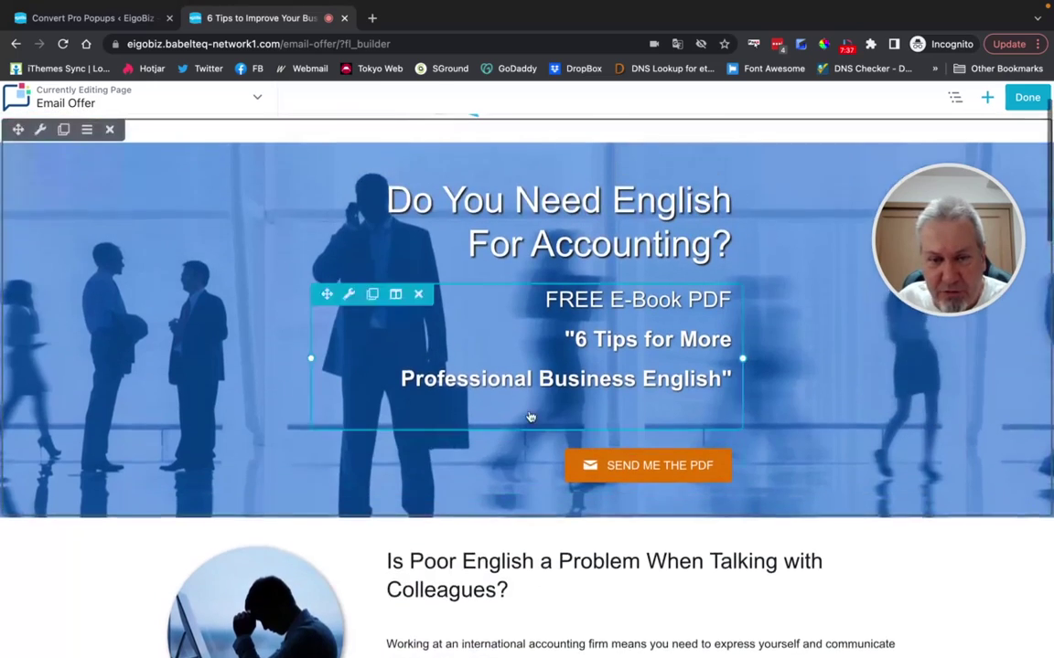
scroll(506, 417, "down", 1)
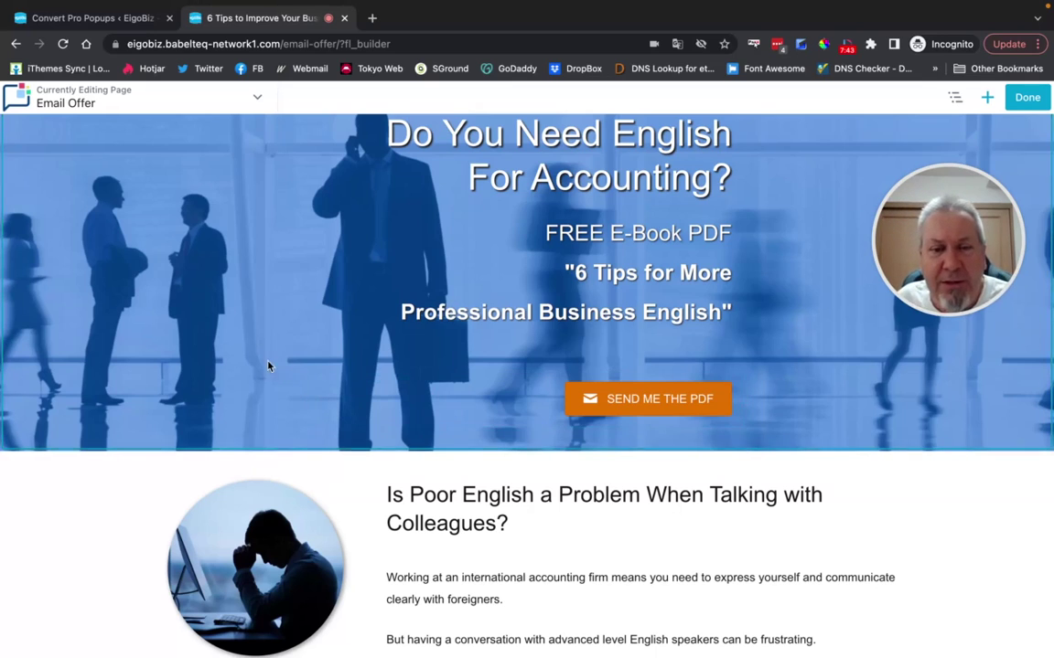
scroll(235, 322, "down", 3)
scroll(374, 380, "up", 1)
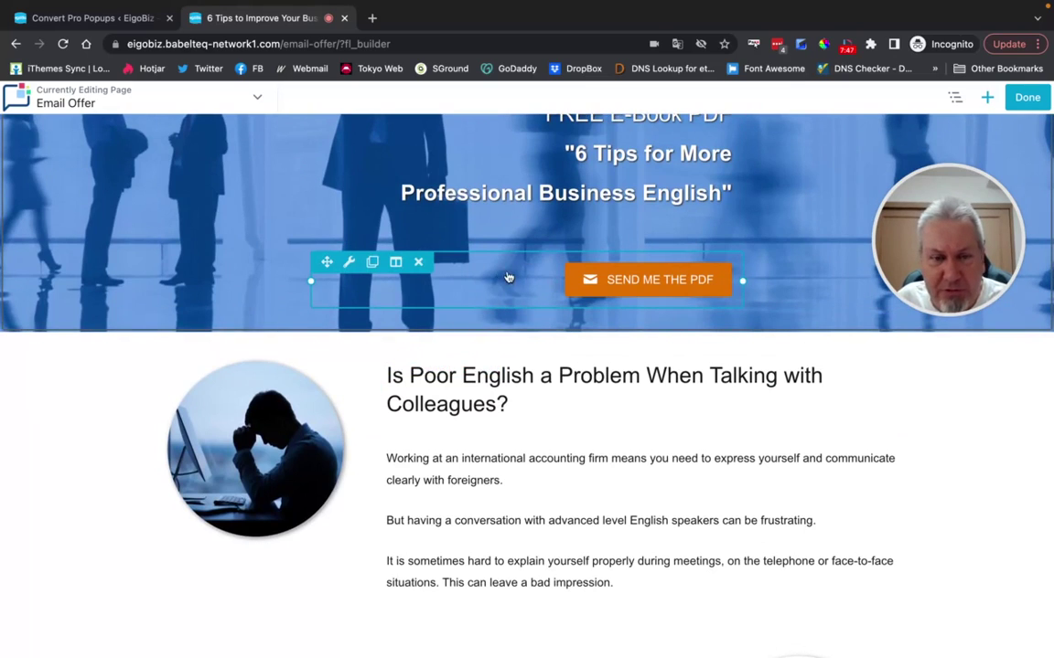
left_click(371, 263)
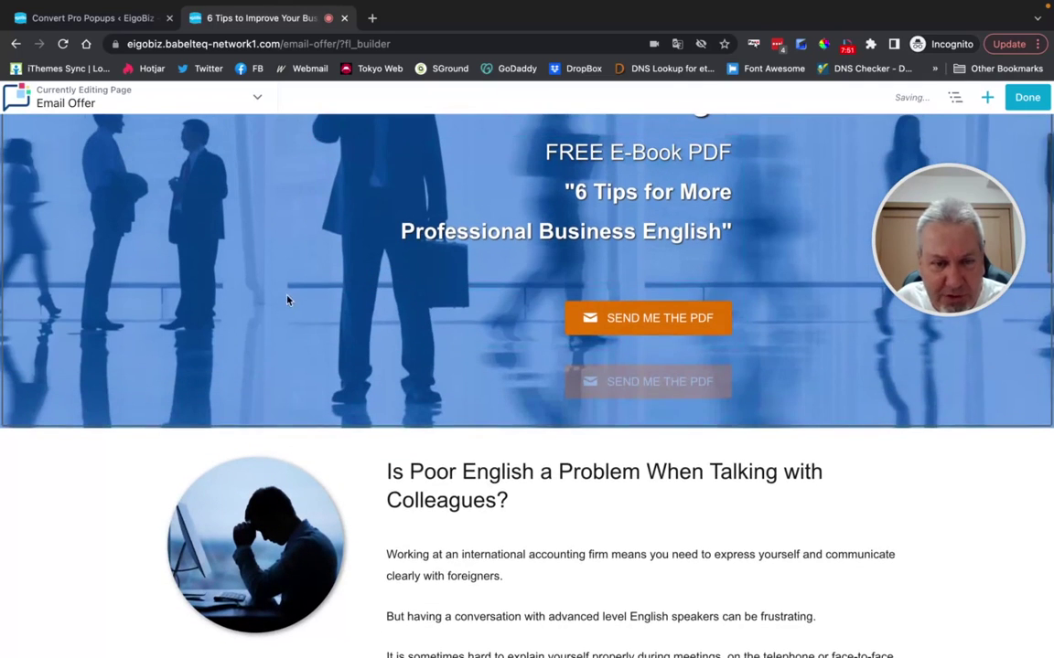
scroll(277, 308, "down", 3)
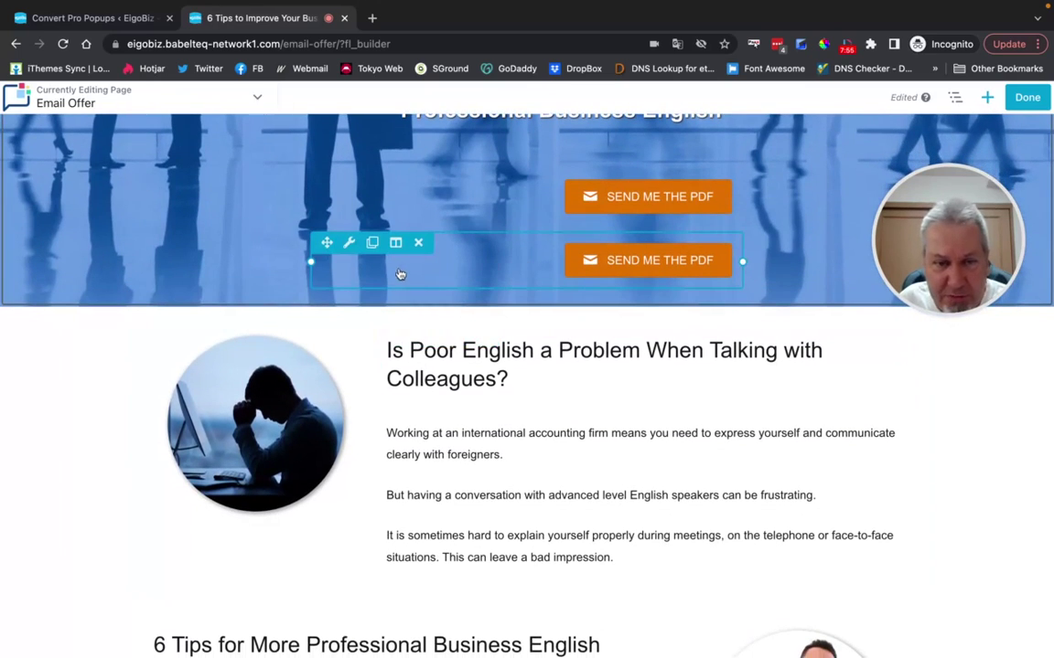
left_click_drag(326, 243, 439, 565)
Left-align the copied SEND ME THE PDF button below the "Is Poor English a Problem" text and save its settings.
left_click(407, 497)
left_click(399, 204)
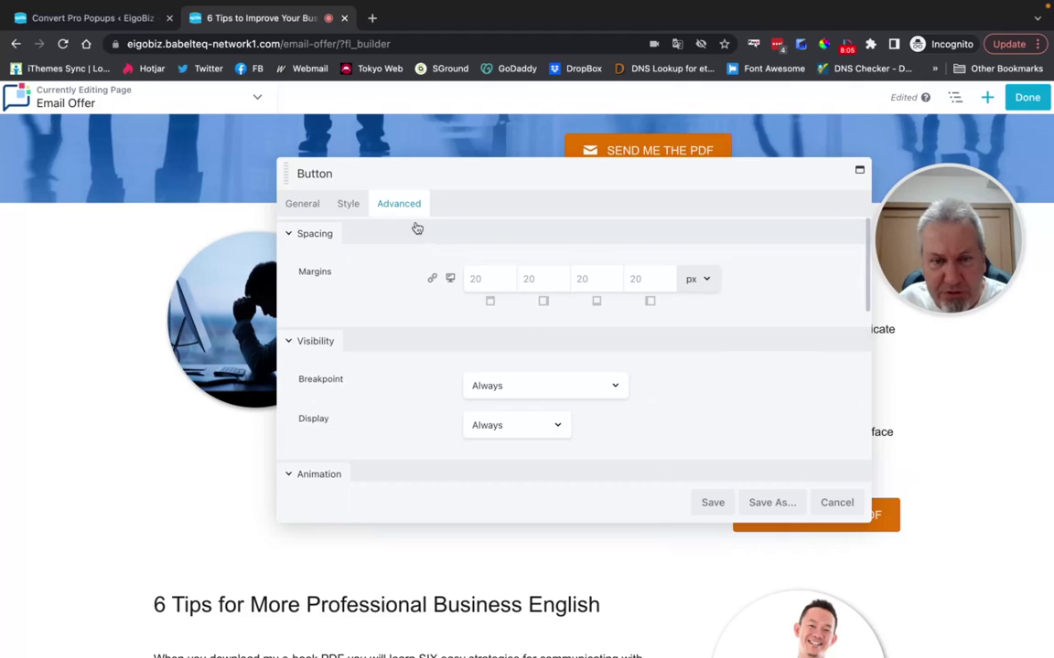
left_click(348, 209)
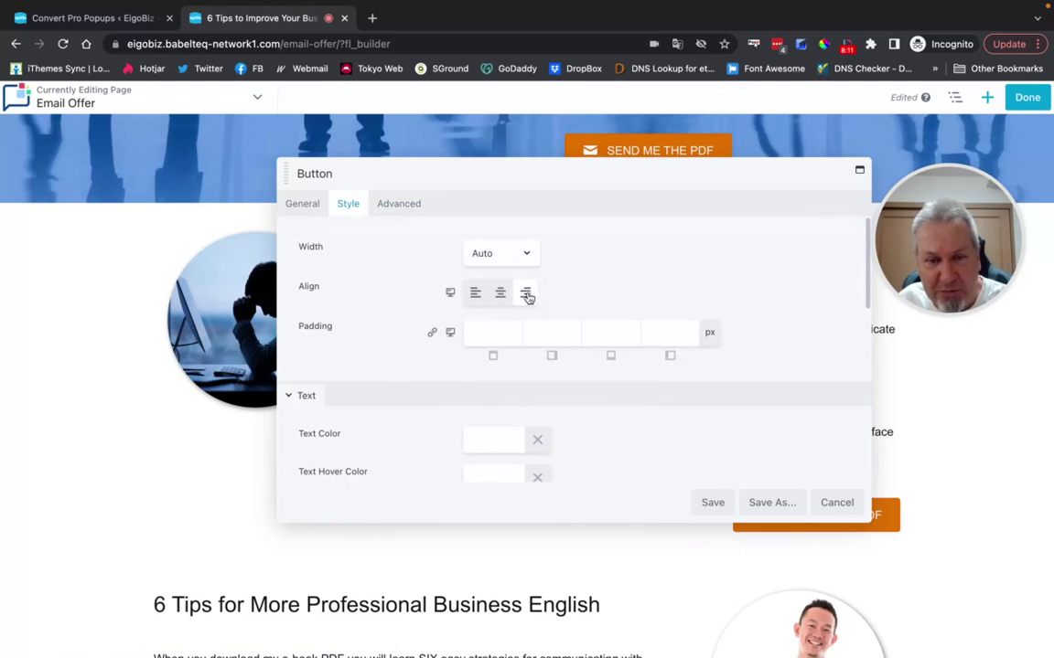
left_click(476, 295)
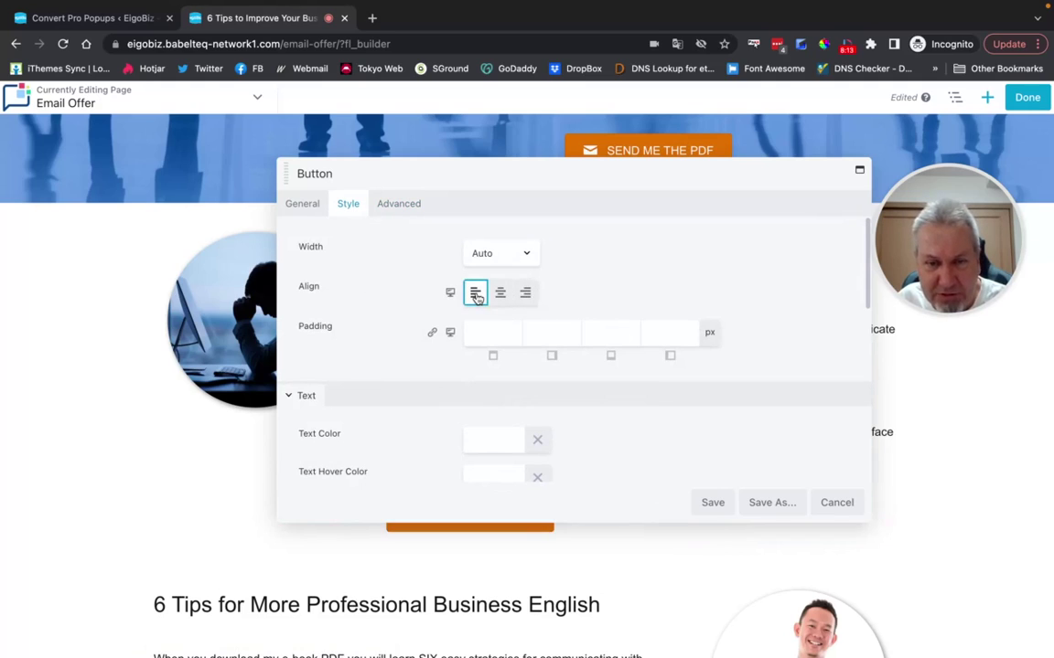
left_click(706, 503)
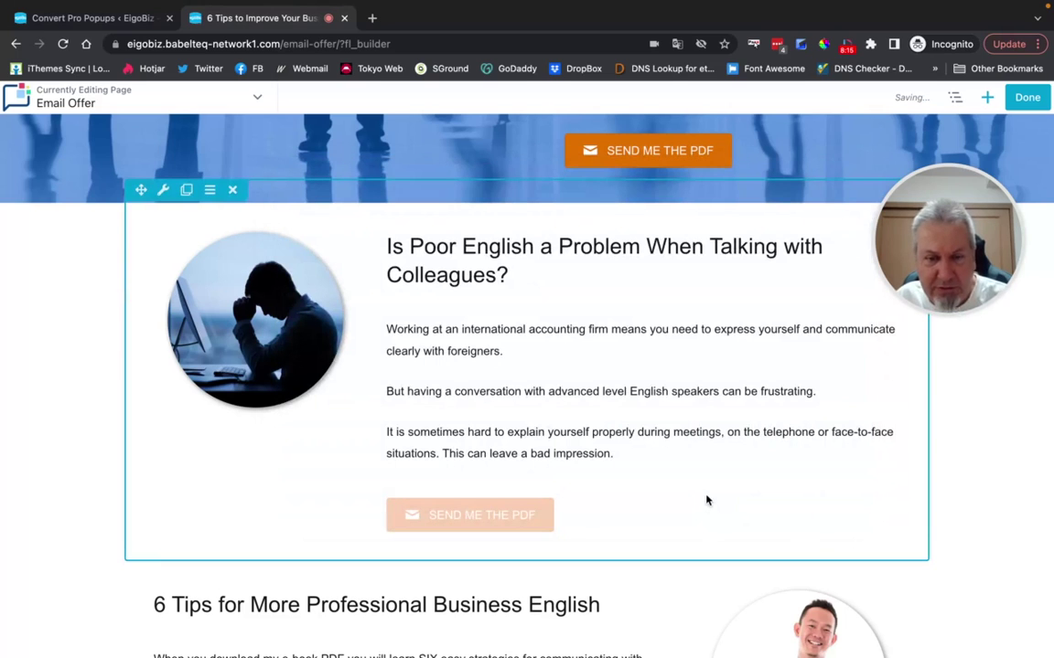
scroll(376, 395, "down", 1)
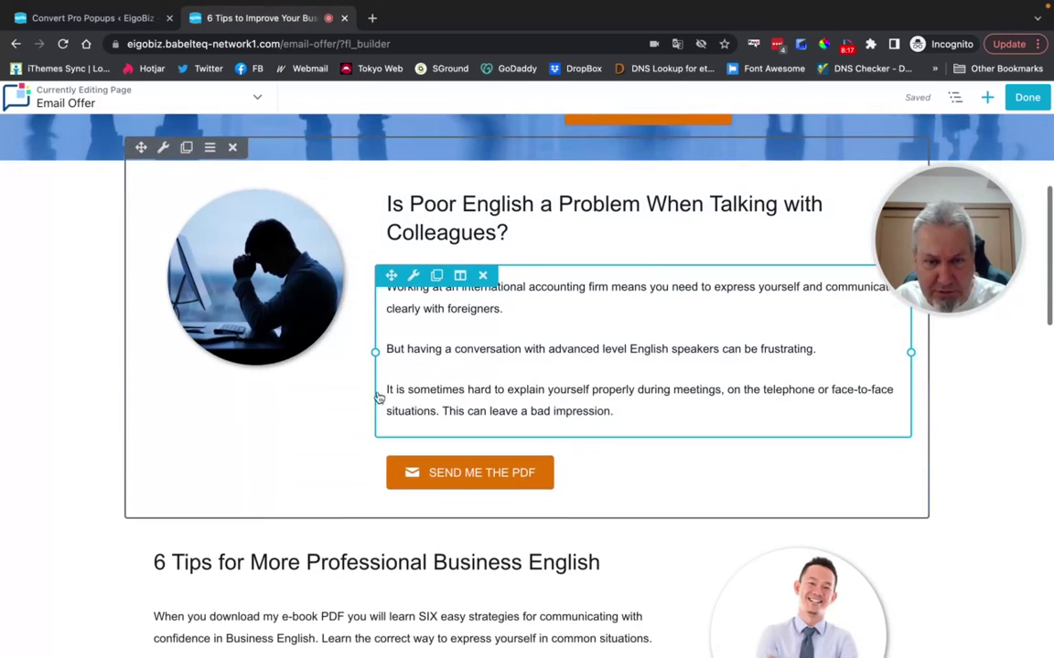
Publish the changes to the Email Offer page and refresh the published page.
left_click(1031, 99)
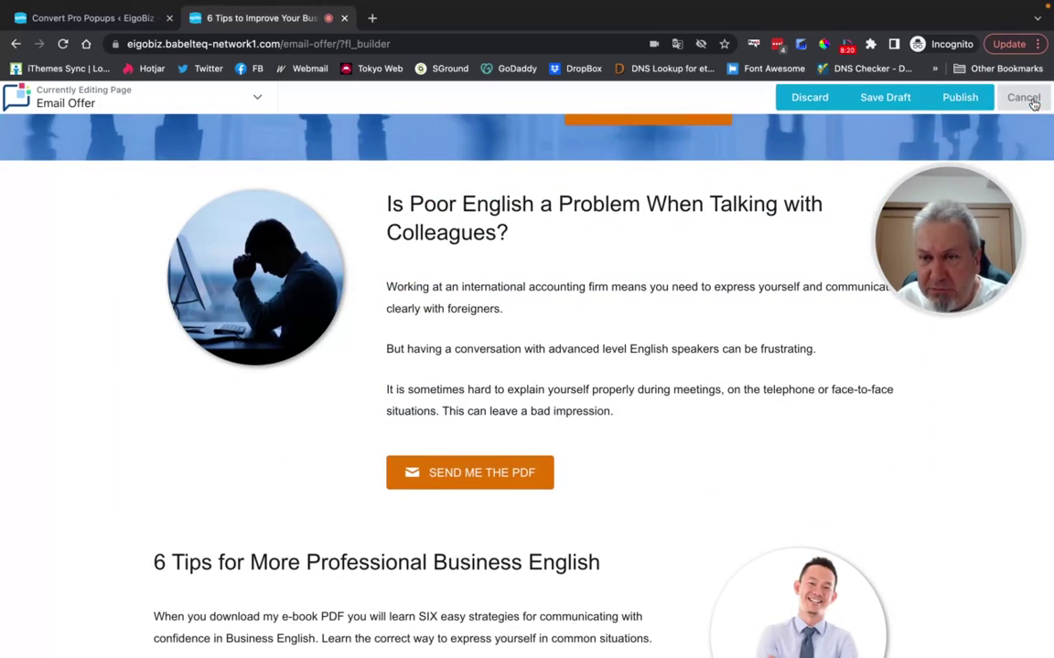
left_click(957, 98)
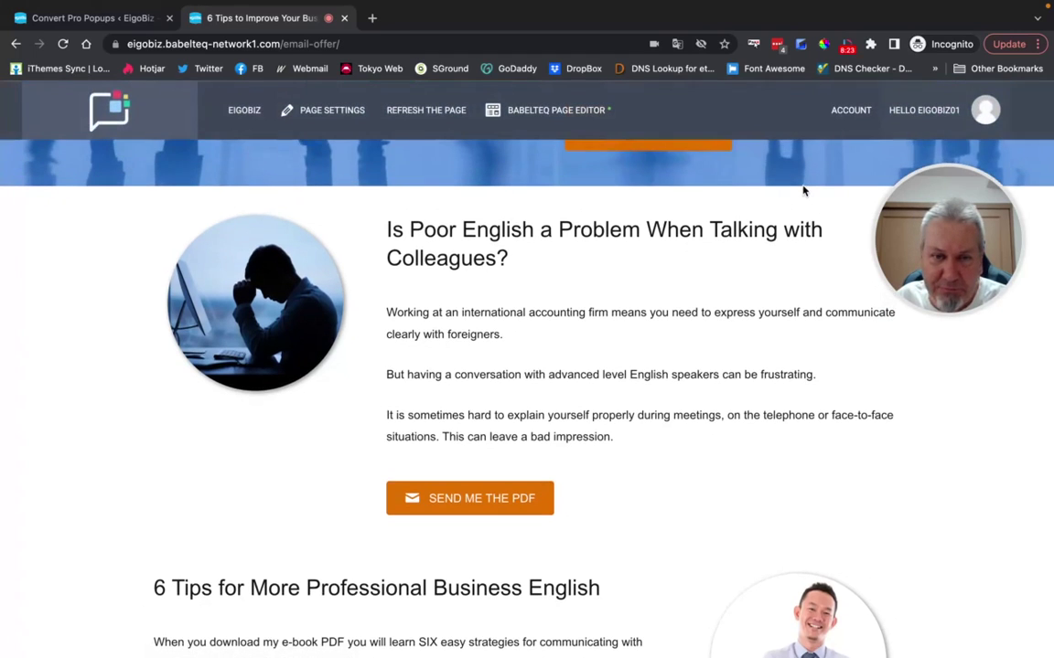
left_click(419, 111)
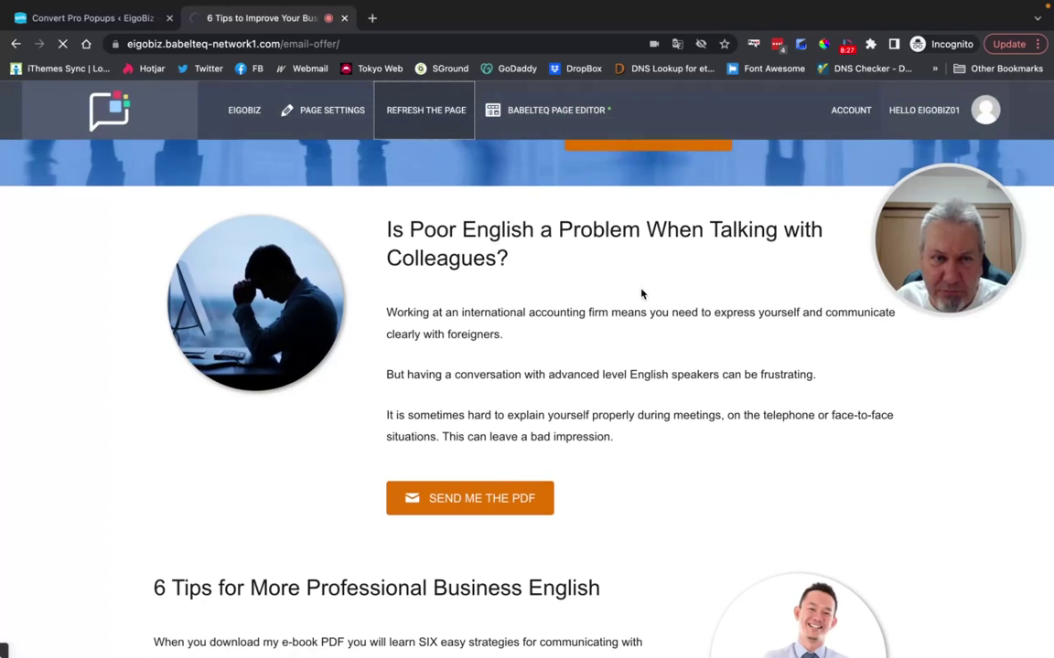
Test the popup from the SEND ME THE PDF button below the "Is Poor English a Problem" text and close the popup.
scroll(721, 342, "down", 3)
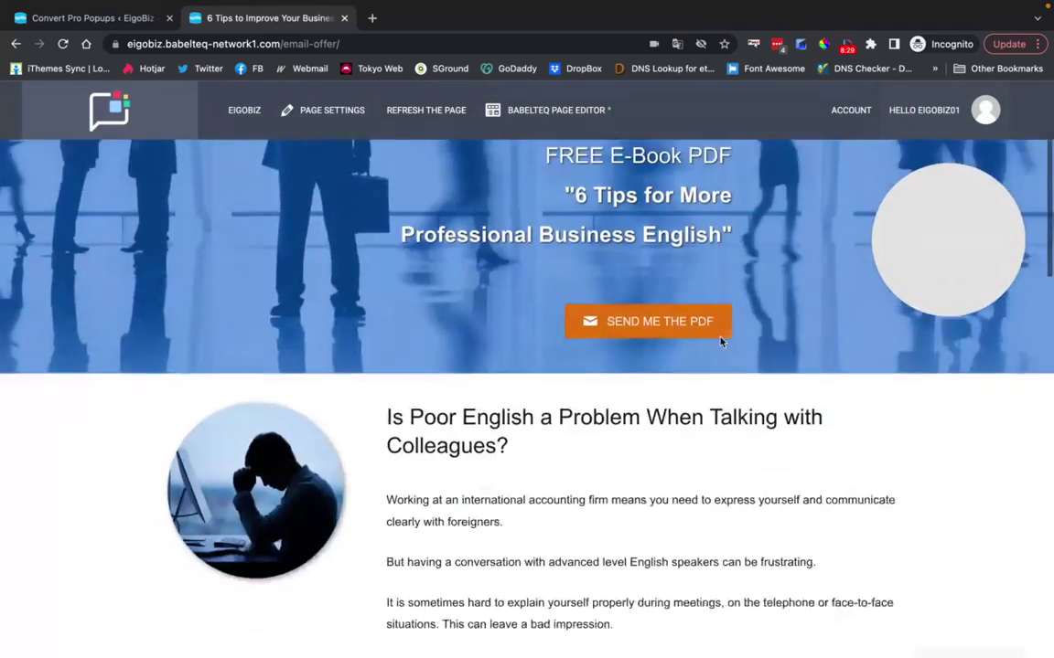
scroll(720, 341, "down", 3)
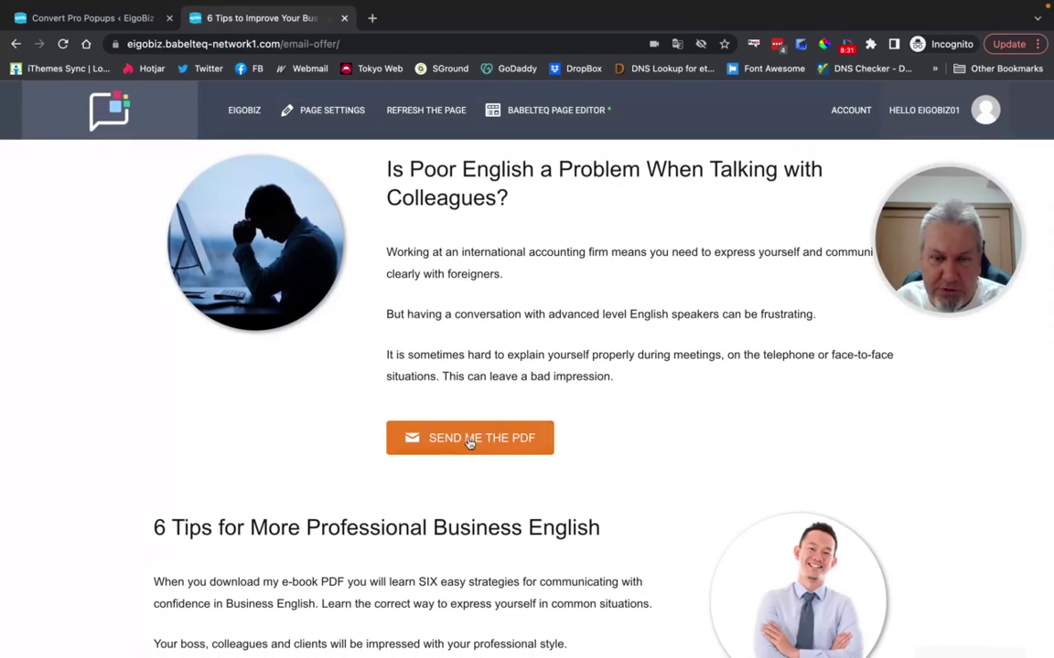
left_click(468, 441)
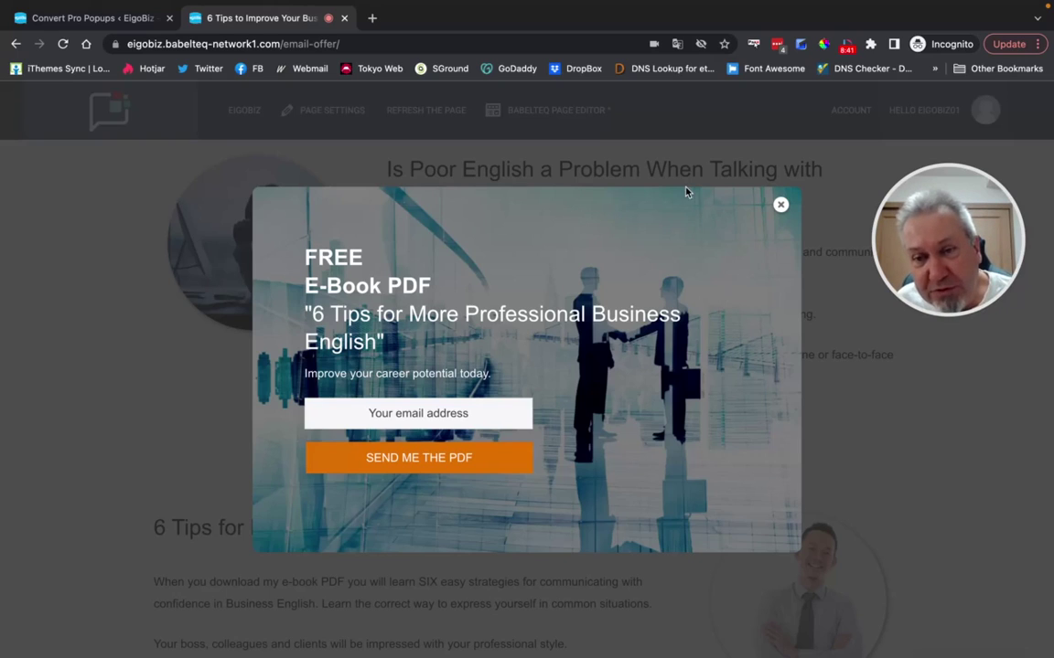
left_click(782, 208)
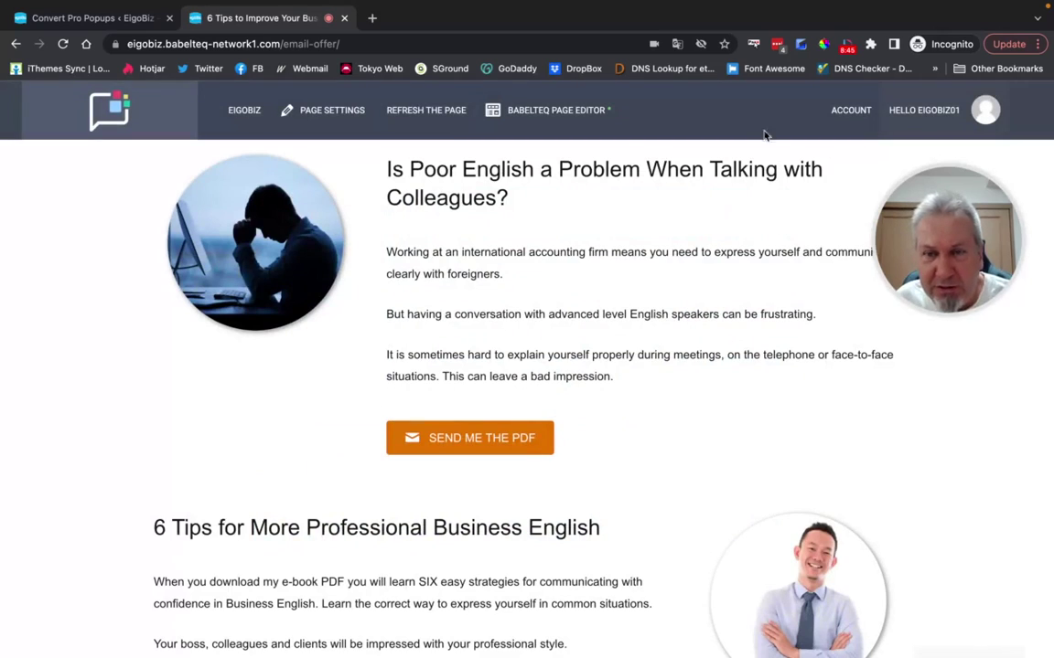
Reopen the page in the BabelTEQ Page Editor and delete the SEND ME THE PDF button below the "Is Poor English a Problem" text.
left_click(489, 110)
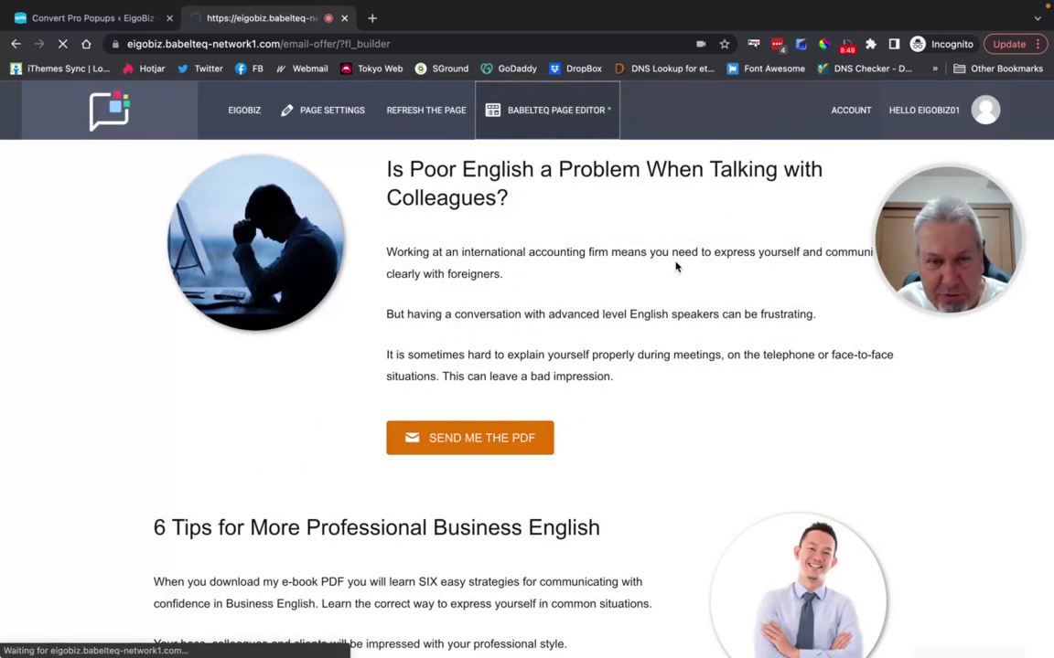
scroll(683, 271, "down", 3)
scroll(682, 270, "down", 3)
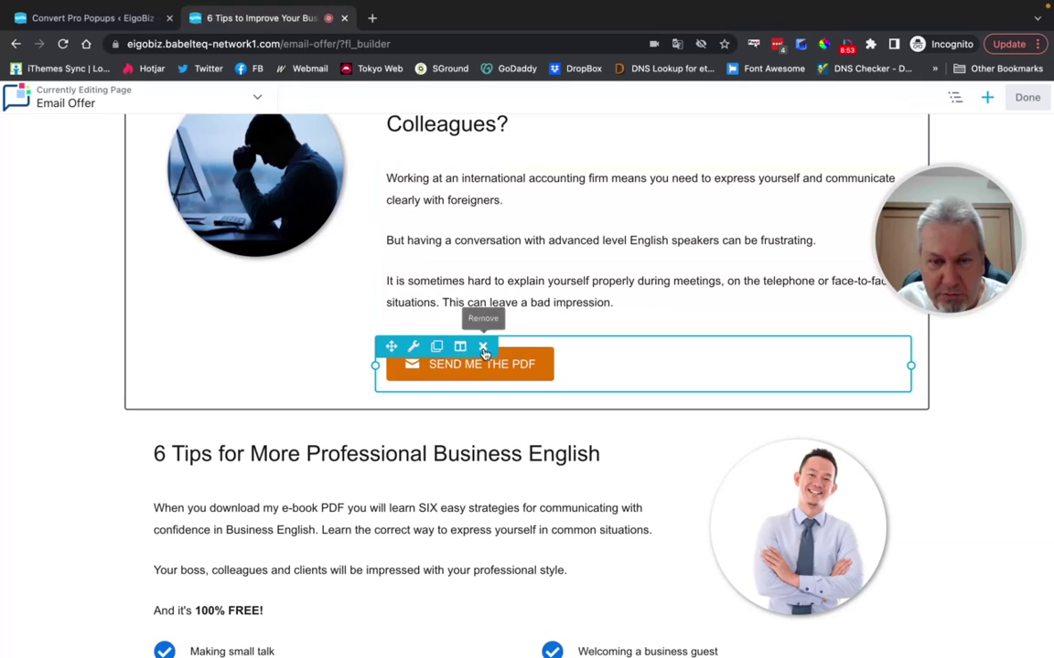
left_click(483, 347)
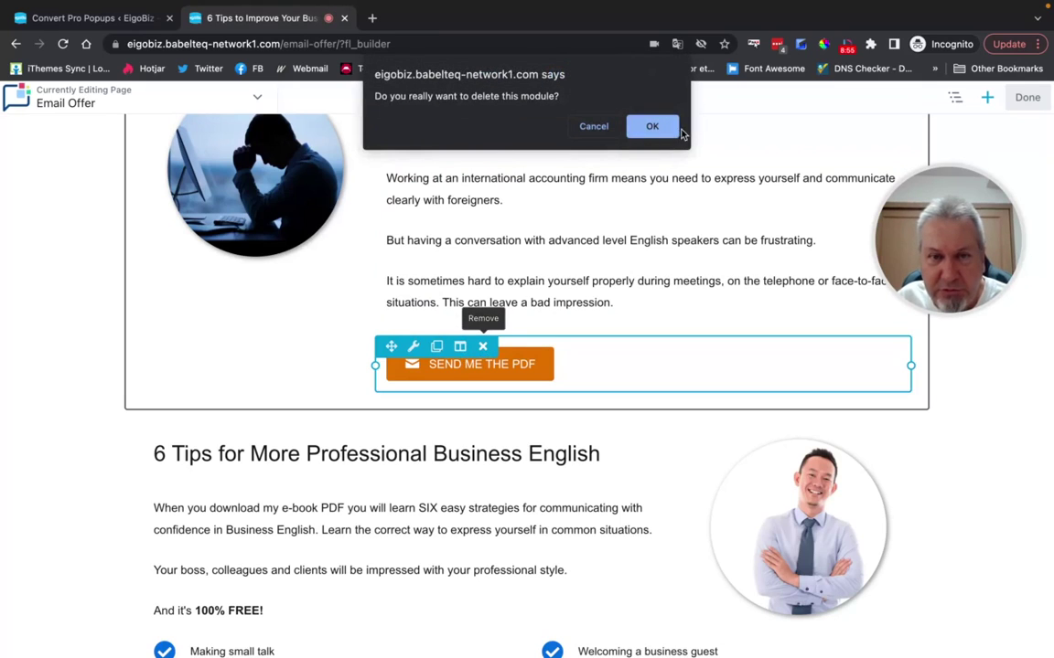
left_click(653, 126)
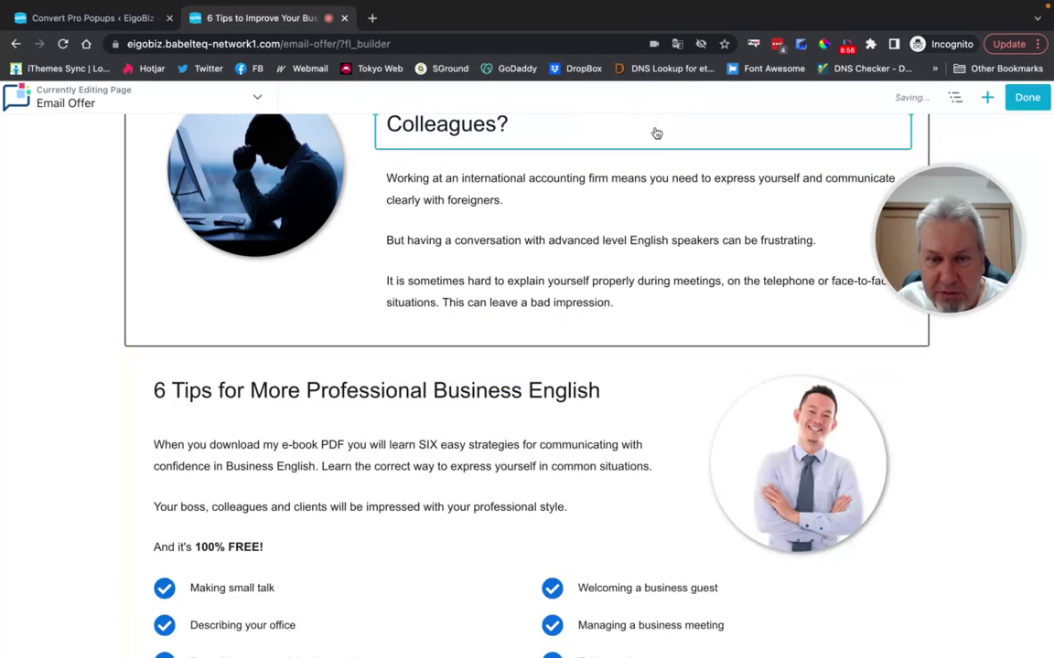
Add a new Button module below the "Is Poor English a Problem" text and save it with the default text "Click Here".
left_click(986, 99)
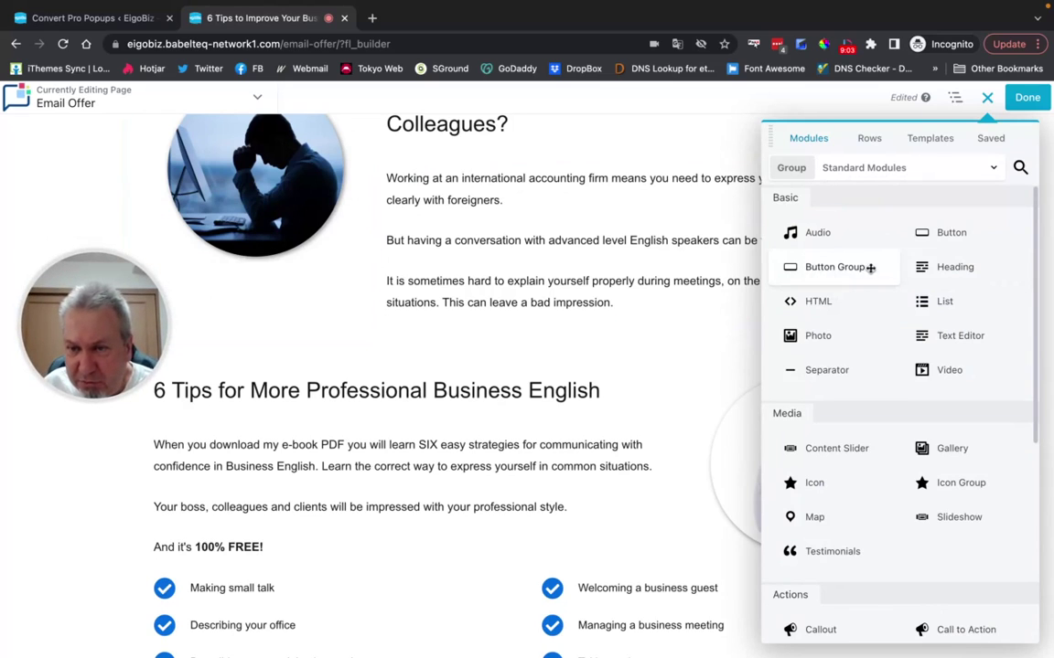
left_click_drag(952, 230, 522, 297)
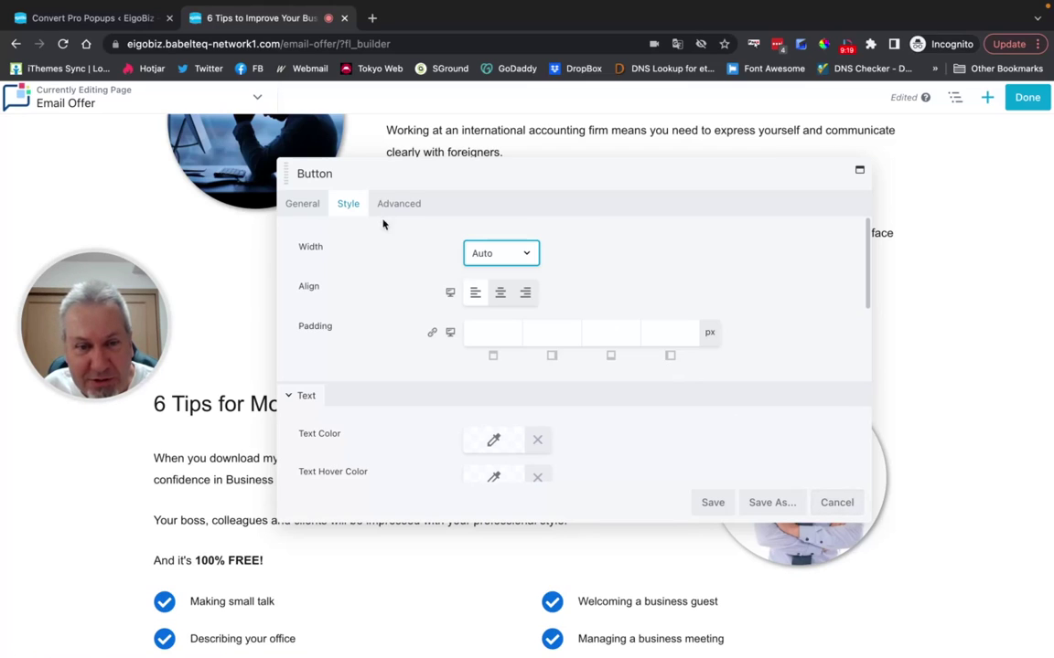
left_click(300, 209)
left_click(530, 256)
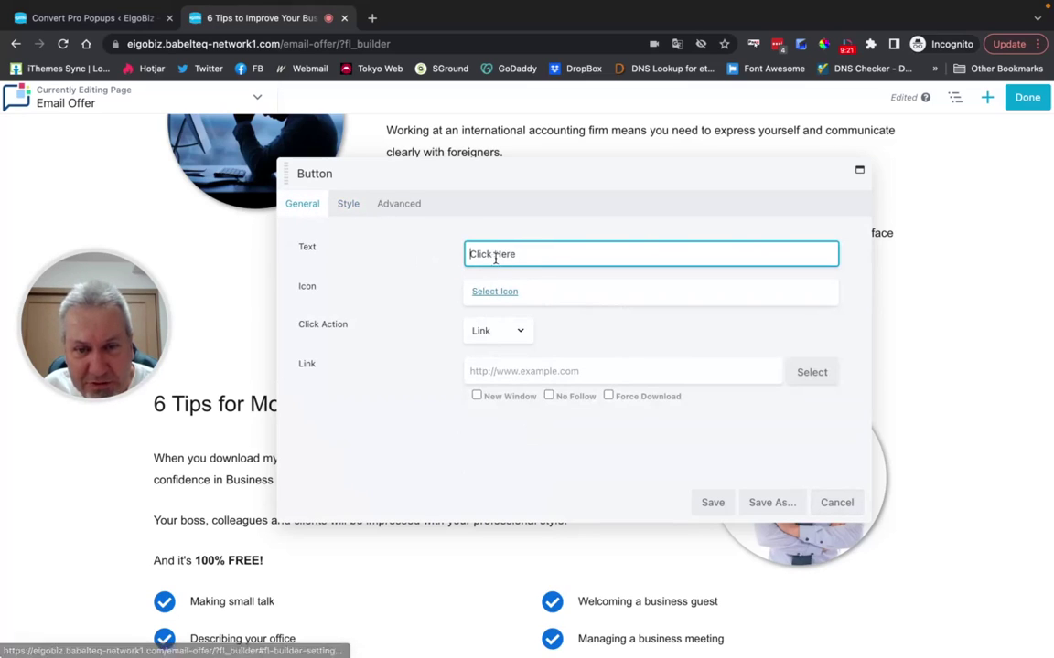
left_click(716, 503)
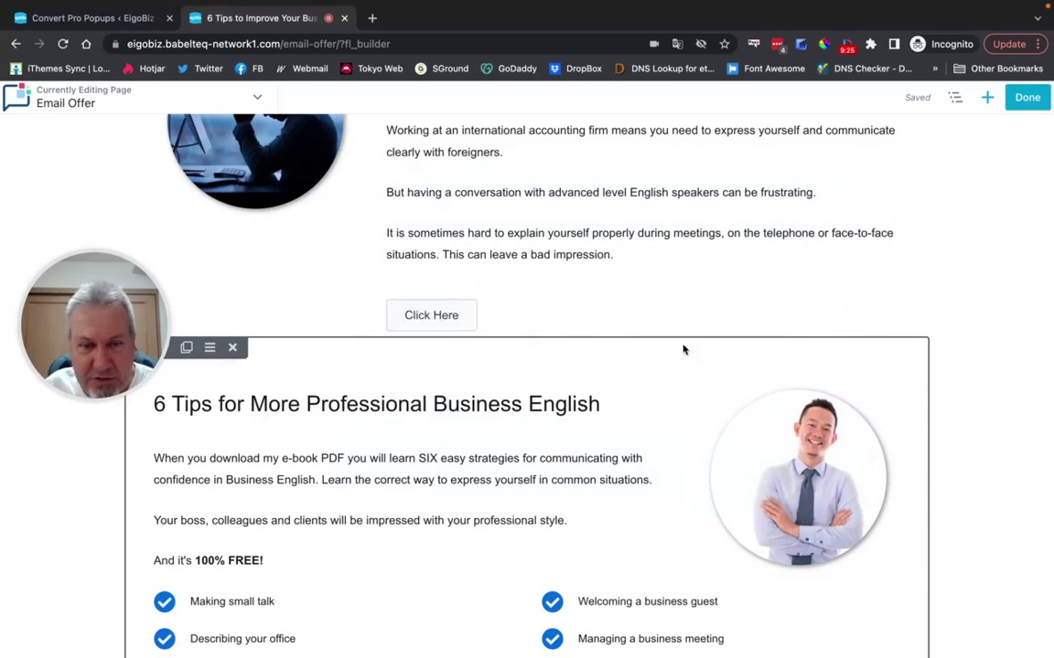
Copy the class modal-popup-business from the hero button's advanced settings and close the settings without saving.
scroll(677, 348, "up", 5)
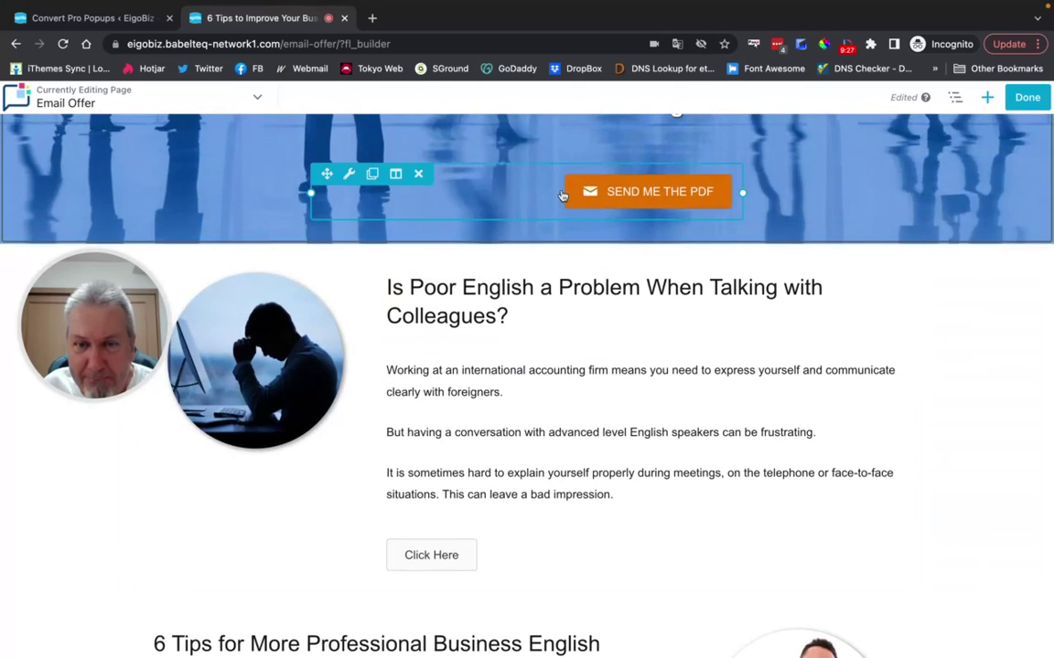
left_click(561, 193)
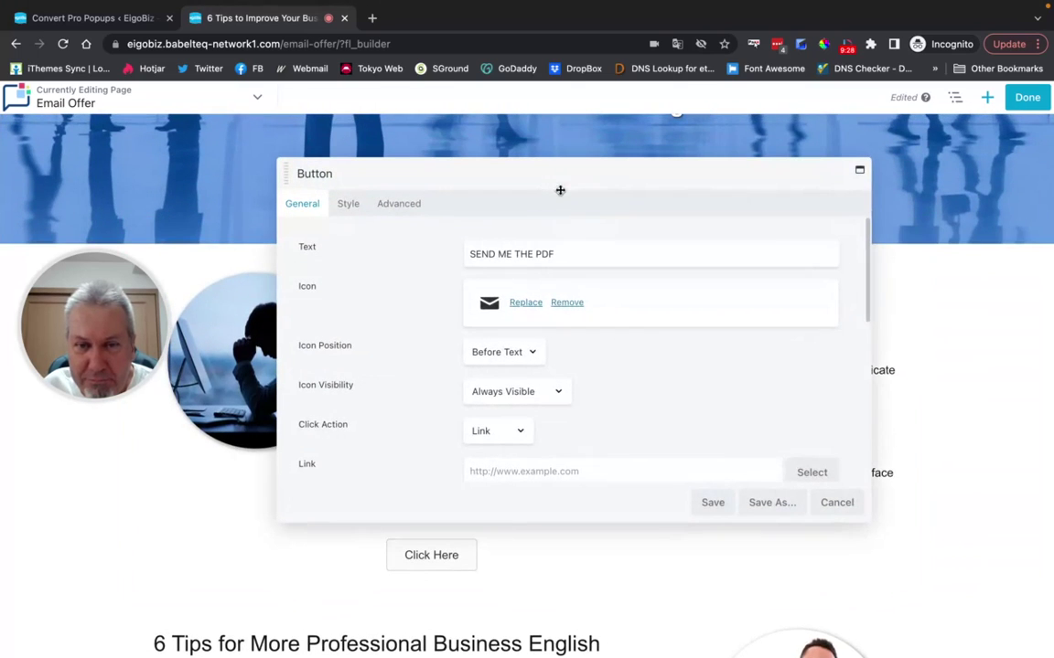
left_click(399, 205)
scroll(435, 339, "down", 10)
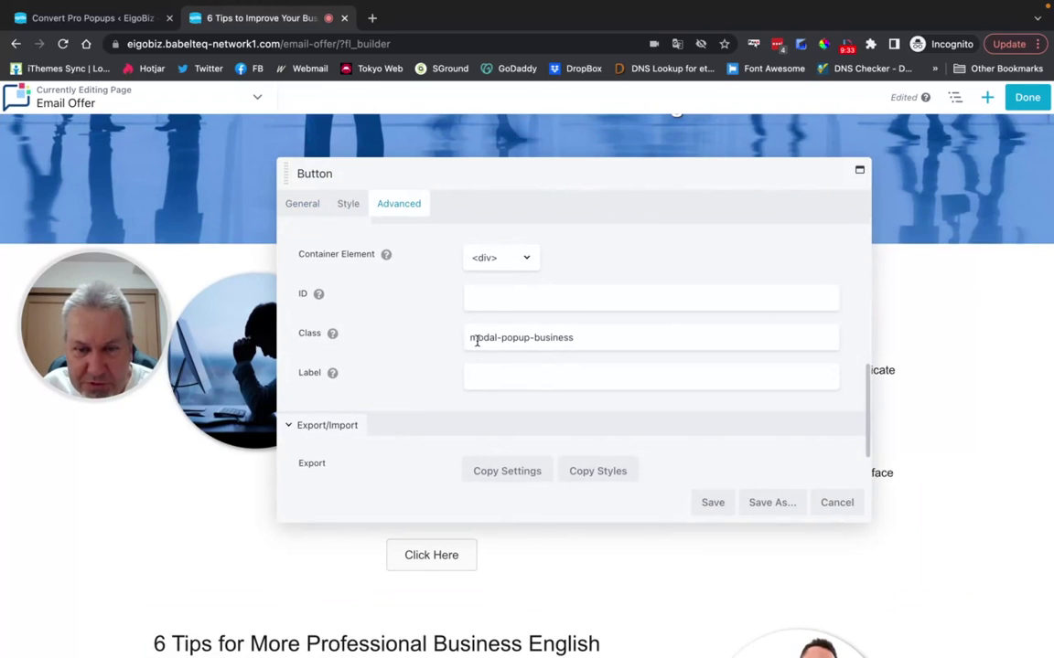
left_click_drag(471, 339, 577, 340)
right_click(546, 338)
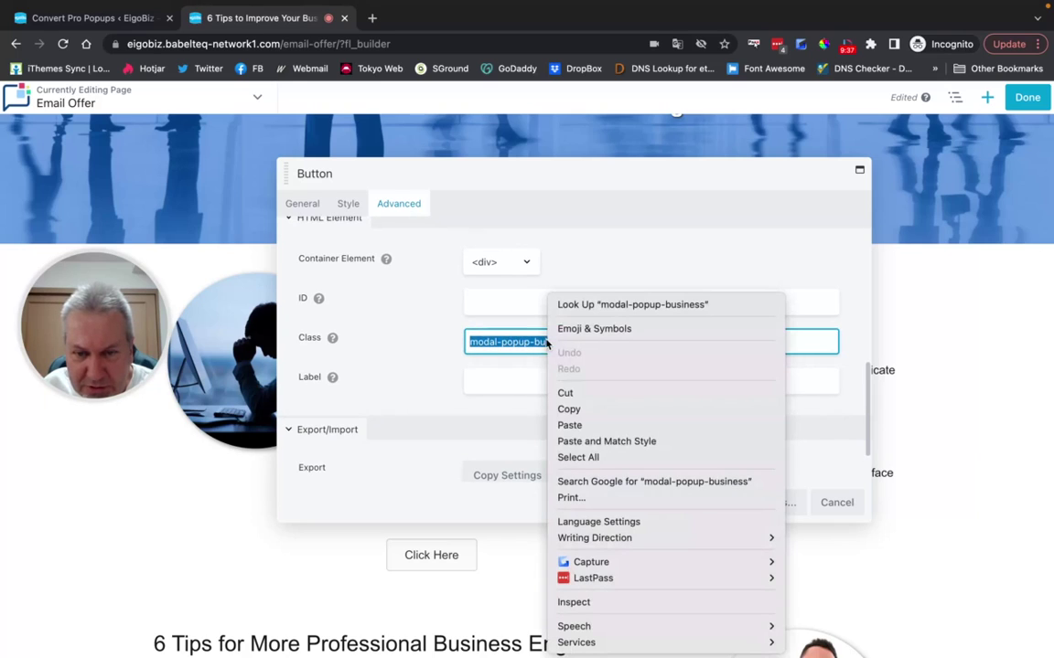
left_click(596, 417)
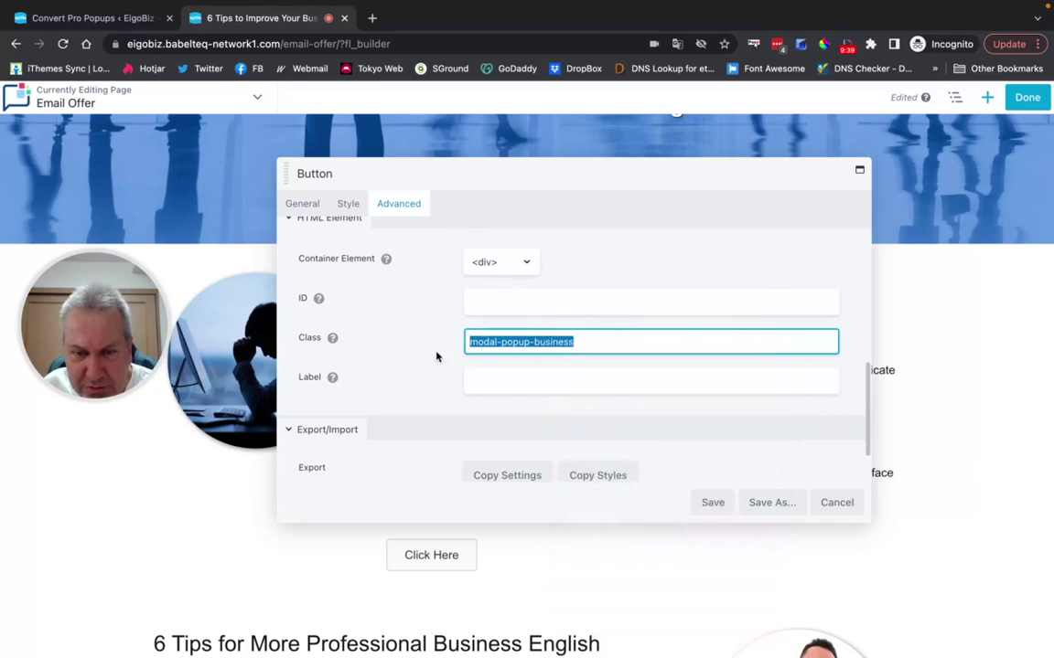
left_click(436, 354)
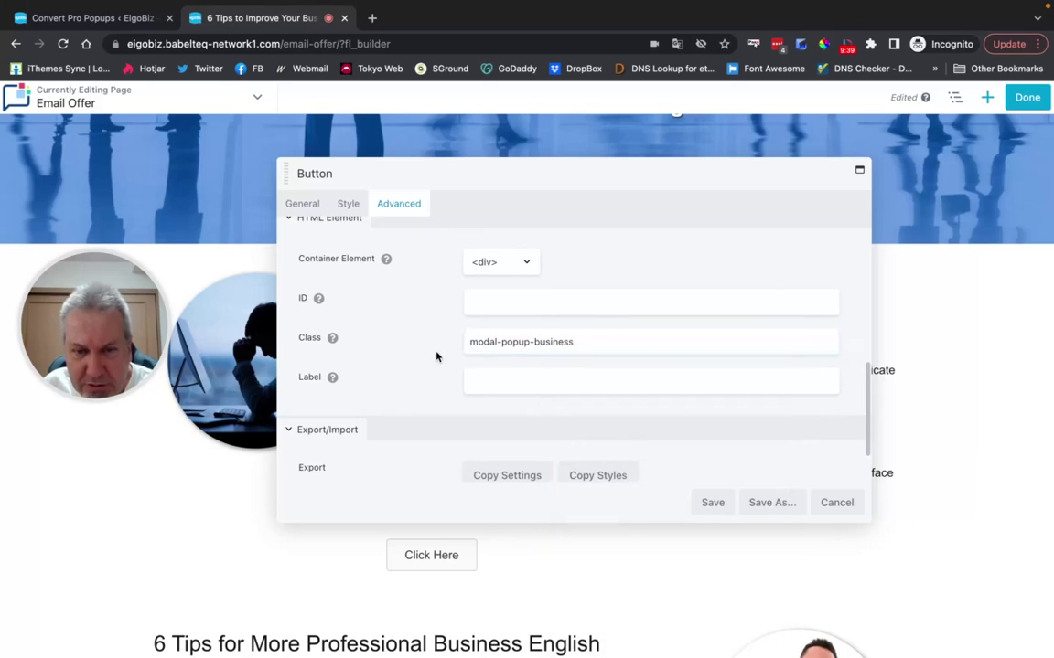
left_click(841, 506)
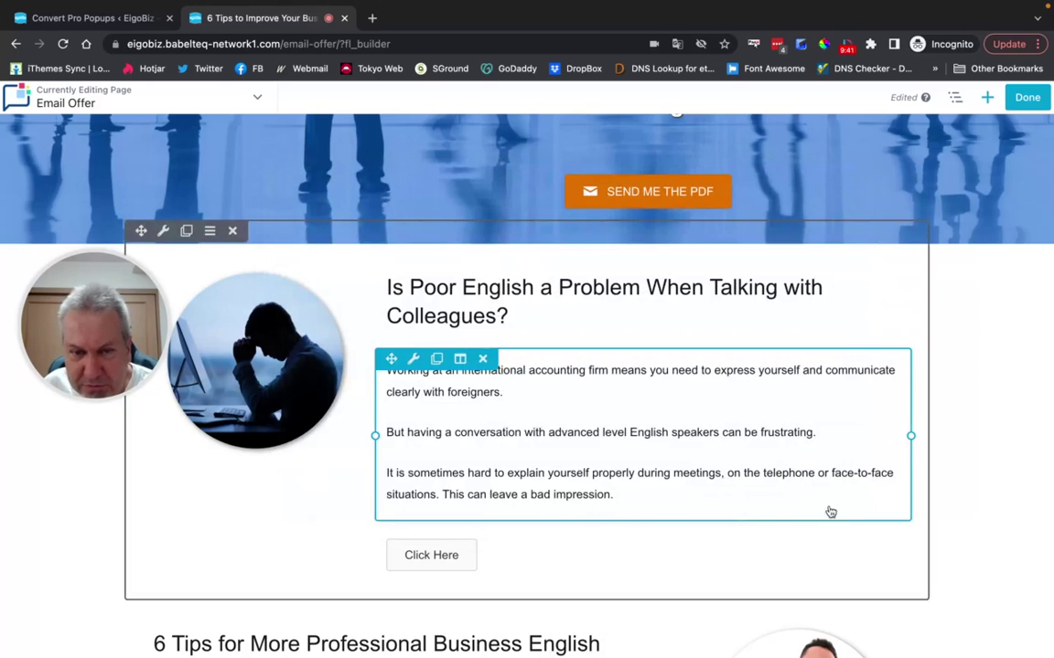
Paste modal-popup-business as the HTML element class of the Click Here button and save its settings.
left_click(536, 559)
scroll(421, 309, "down", 5)
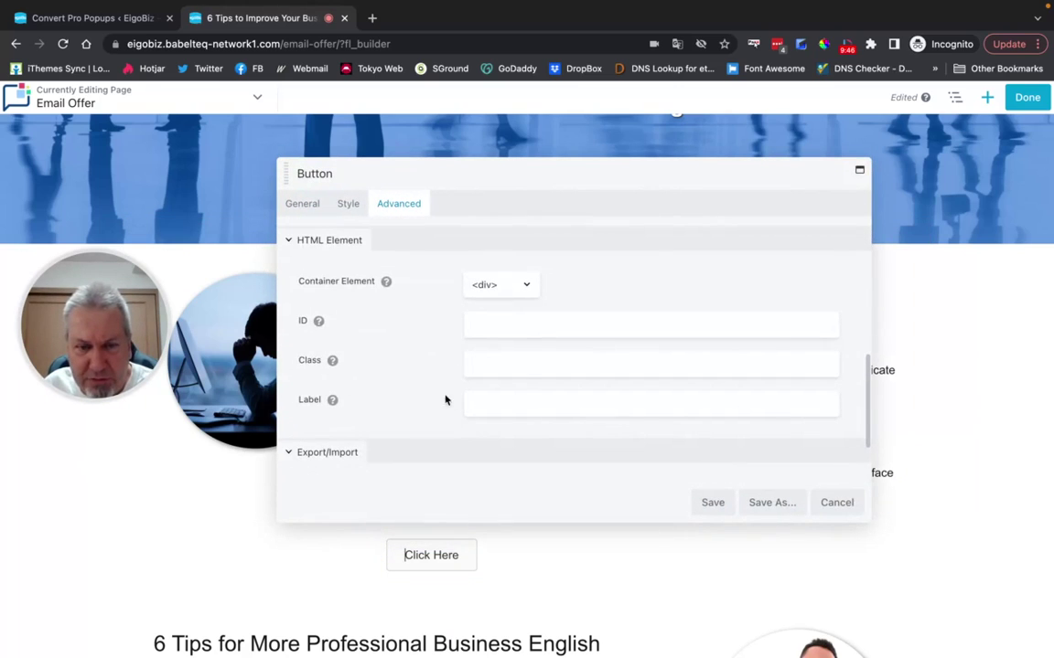
left_click(498, 365)
right_click(499, 366)
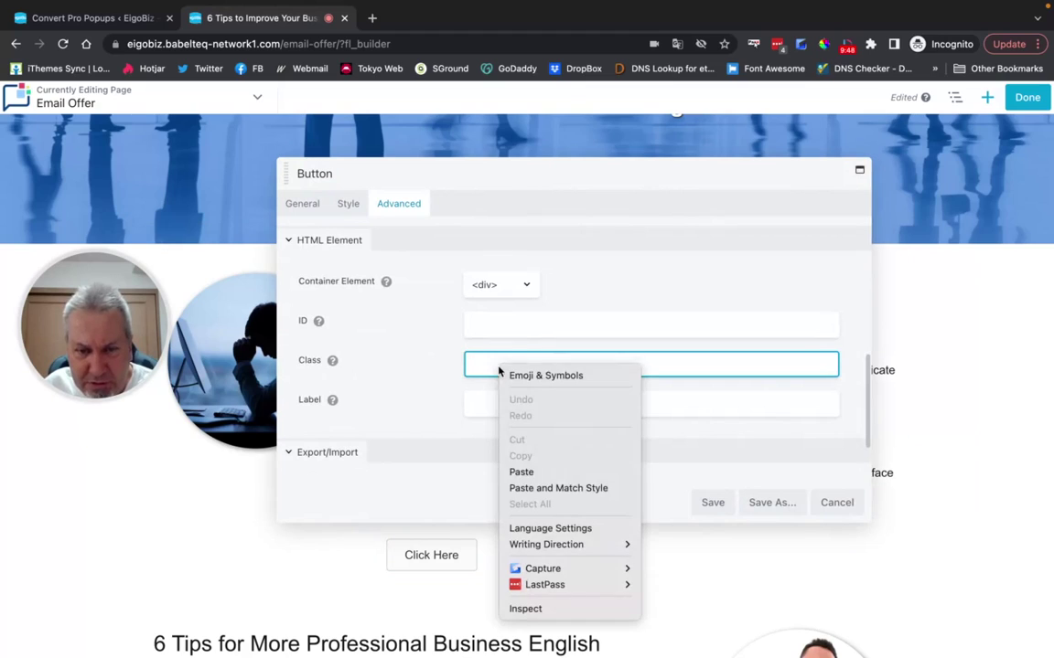
left_click(557, 473)
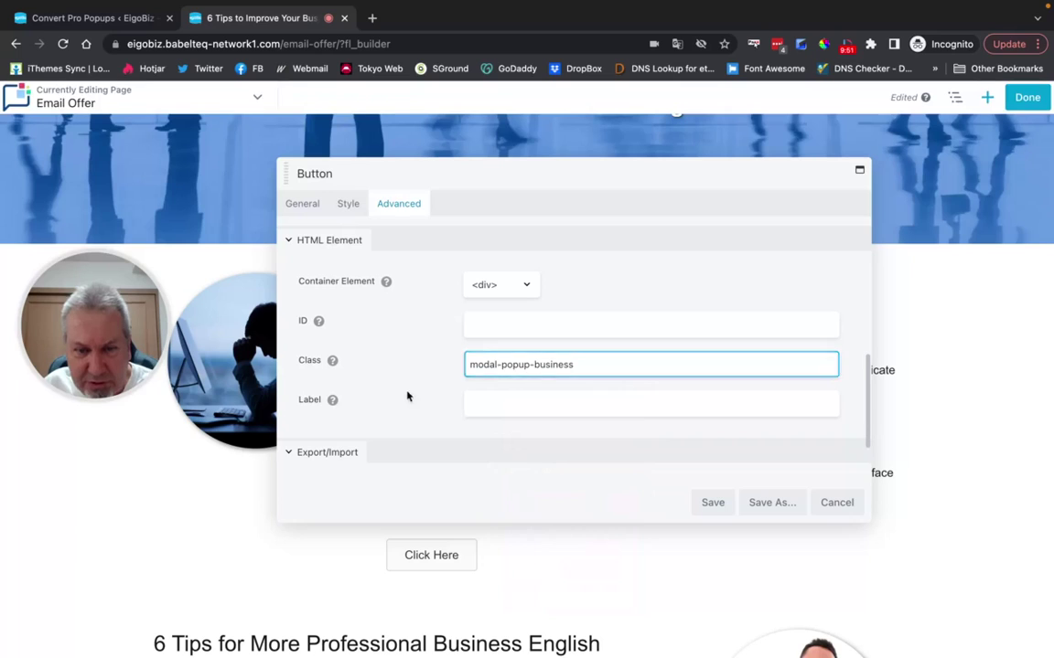
left_click(713, 504)
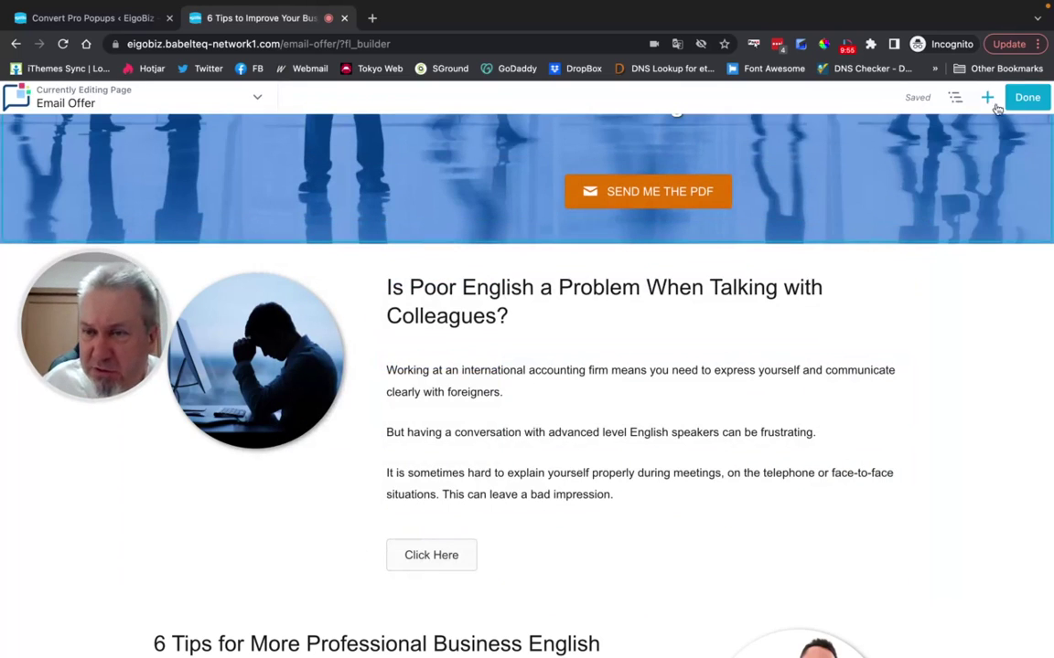
Publish the Email Offer page with the new Click Here button and refresh the published page.
left_click(1028, 97)
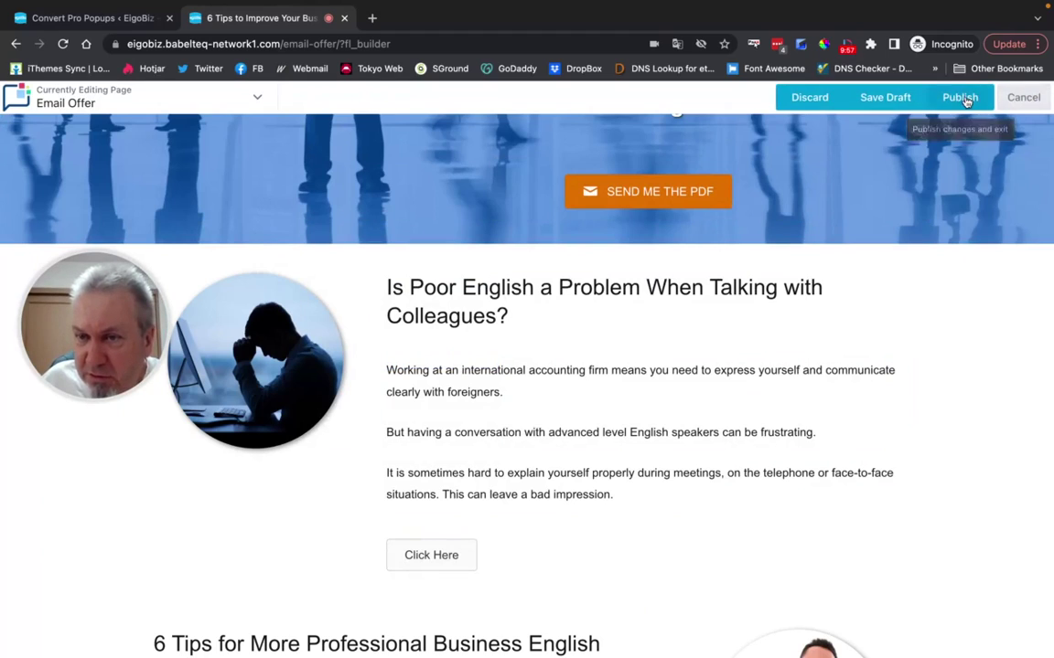
left_click(969, 99)
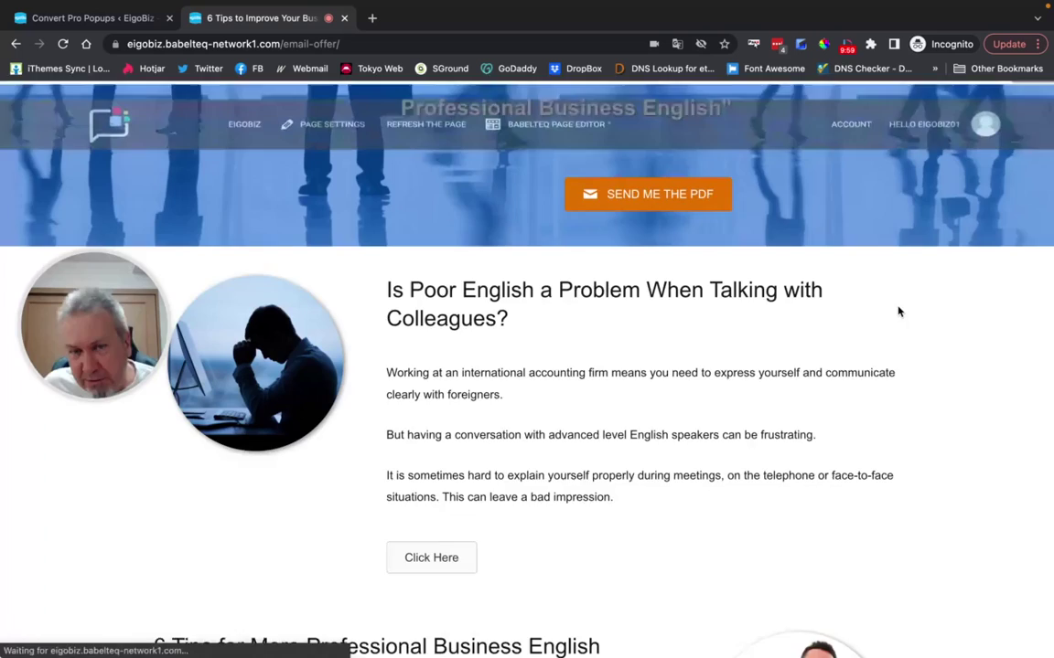
scroll(898, 312, "up", 4)
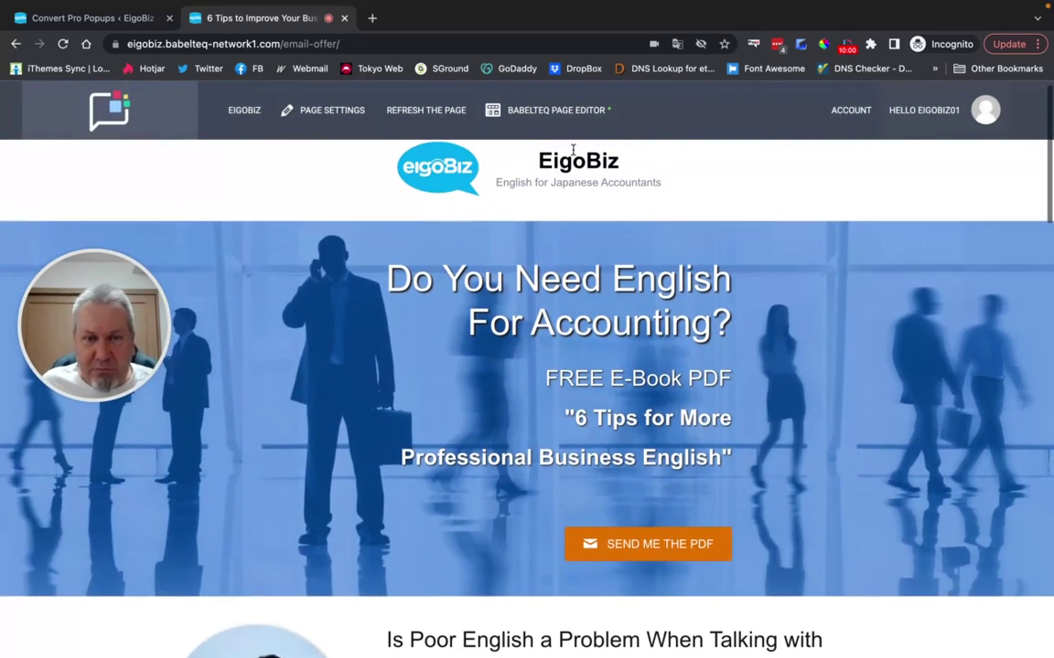
left_click(430, 114)
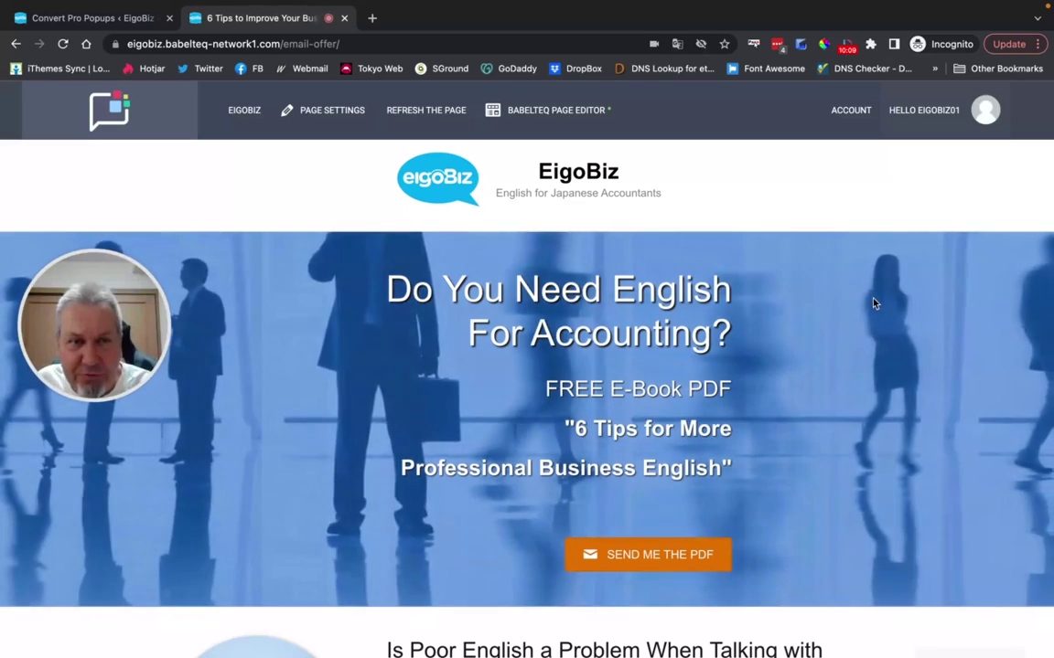
Test the Click Here button's popup on the published Email Offer page and close the popup.
scroll(877, 301, "down", 5)
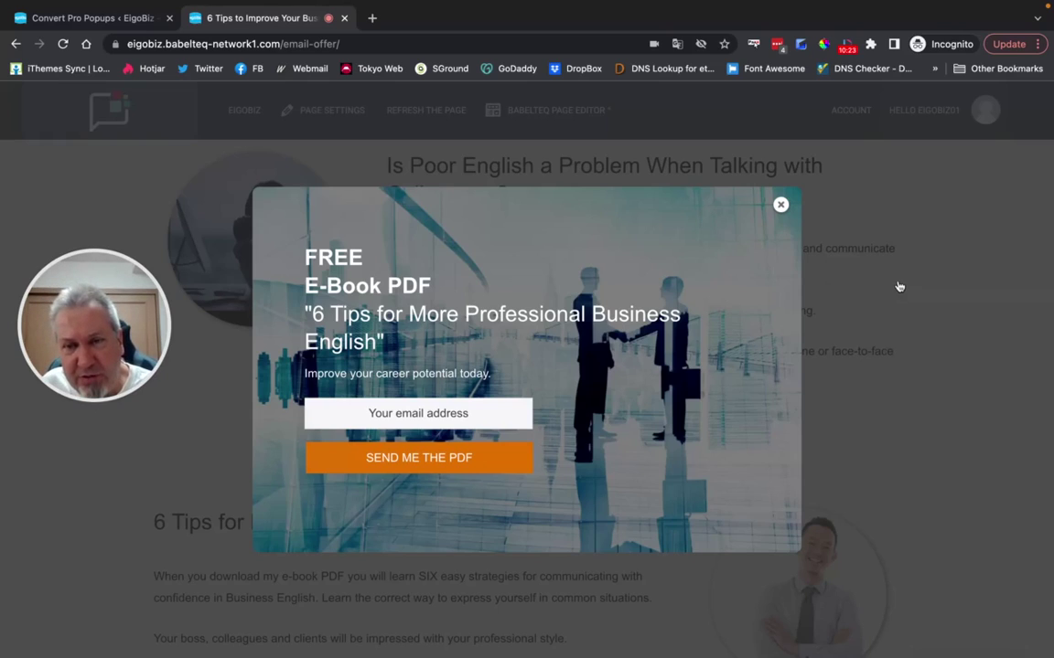
left_click(780, 207)
scroll(766, 253, "up", 1)
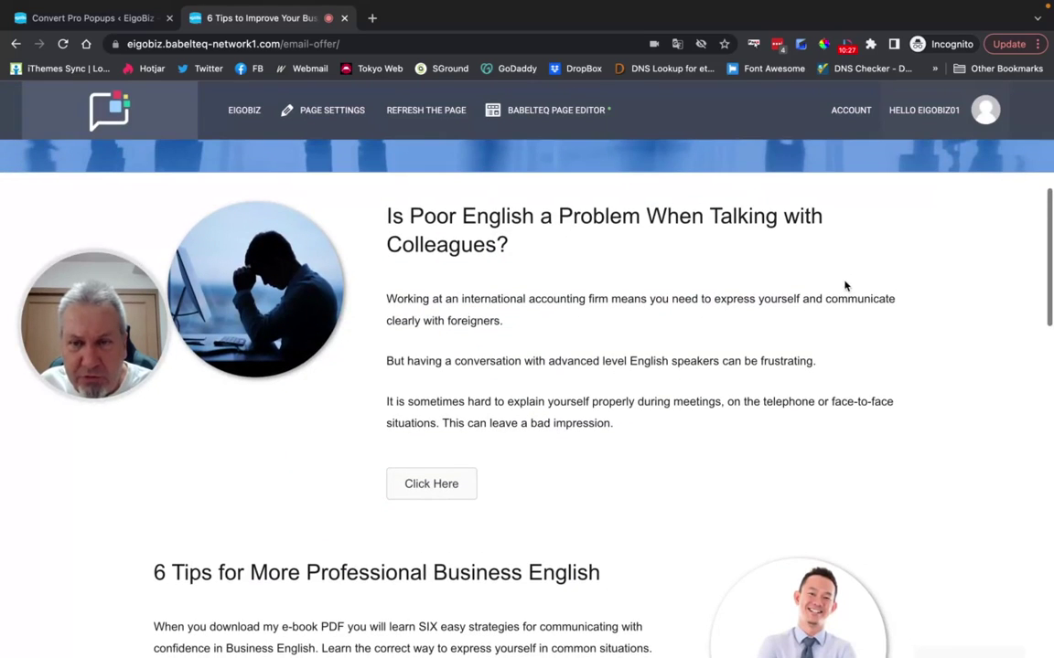
Reopen the Email Offer page for editing and delete the Click Here button module below the "Is Poor English a Problem" text.
left_click(544, 118)
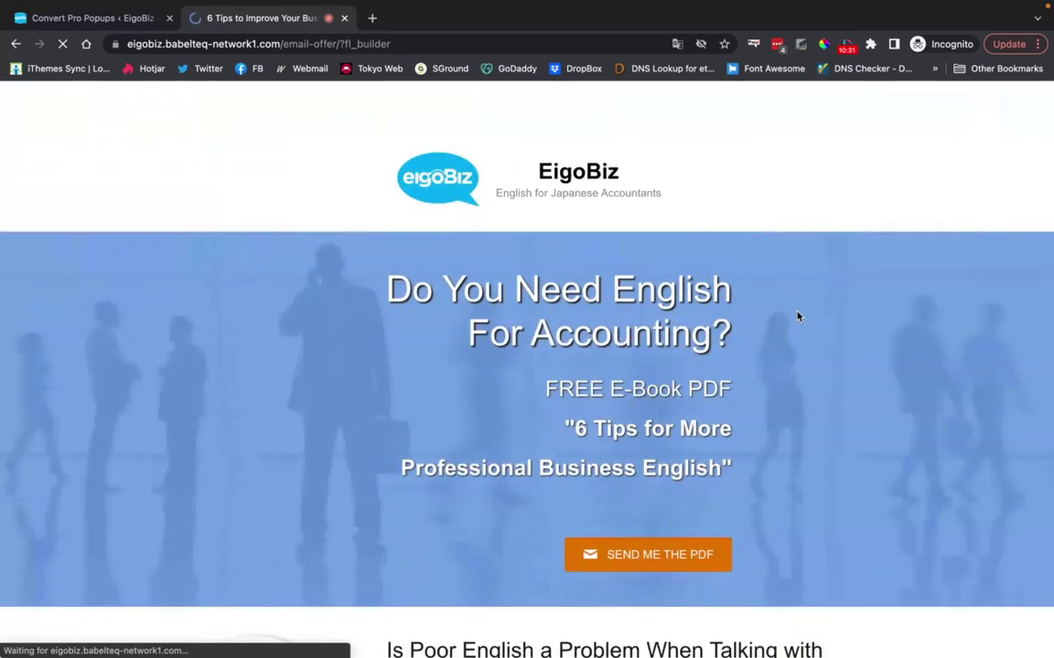
scroll(781, 325, "down", 3)
scroll(787, 333, "down", 3)
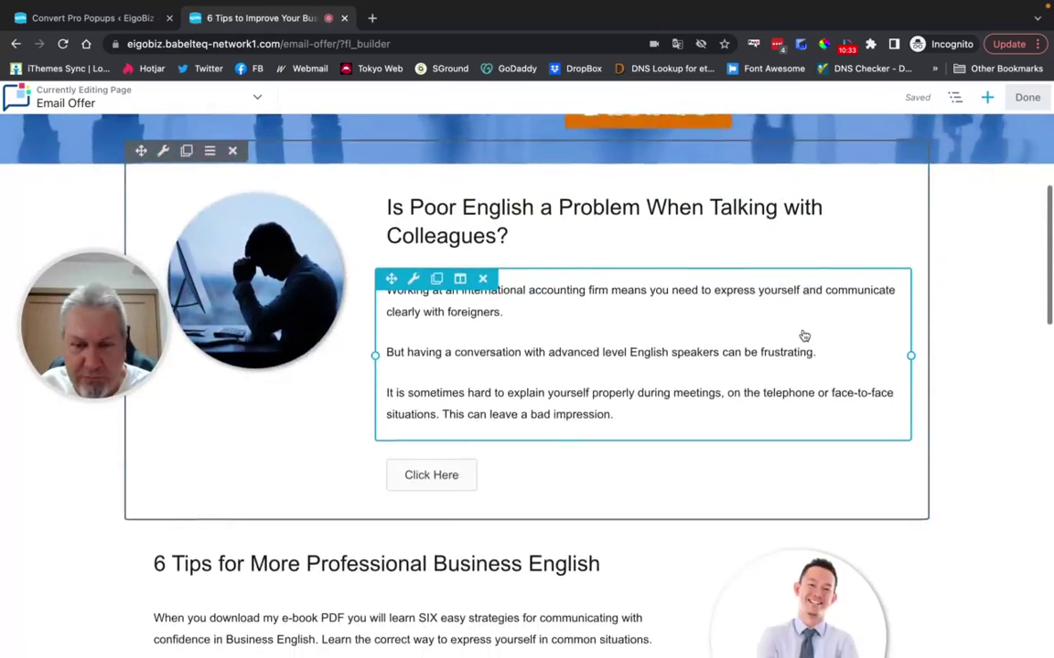
left_click(483, 438)
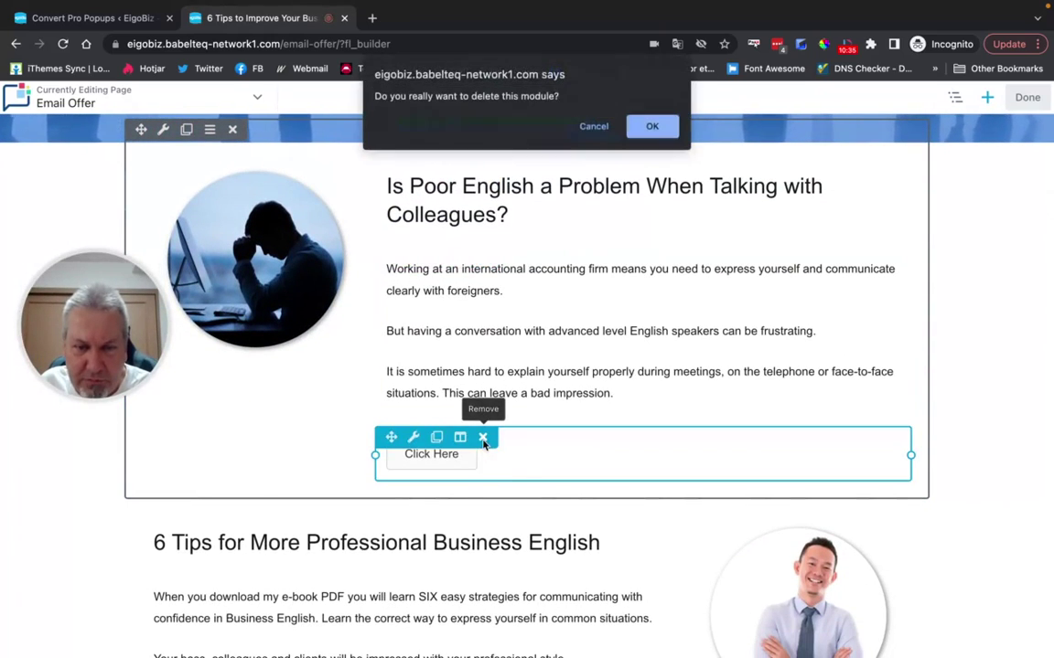
left_click(666, 127)
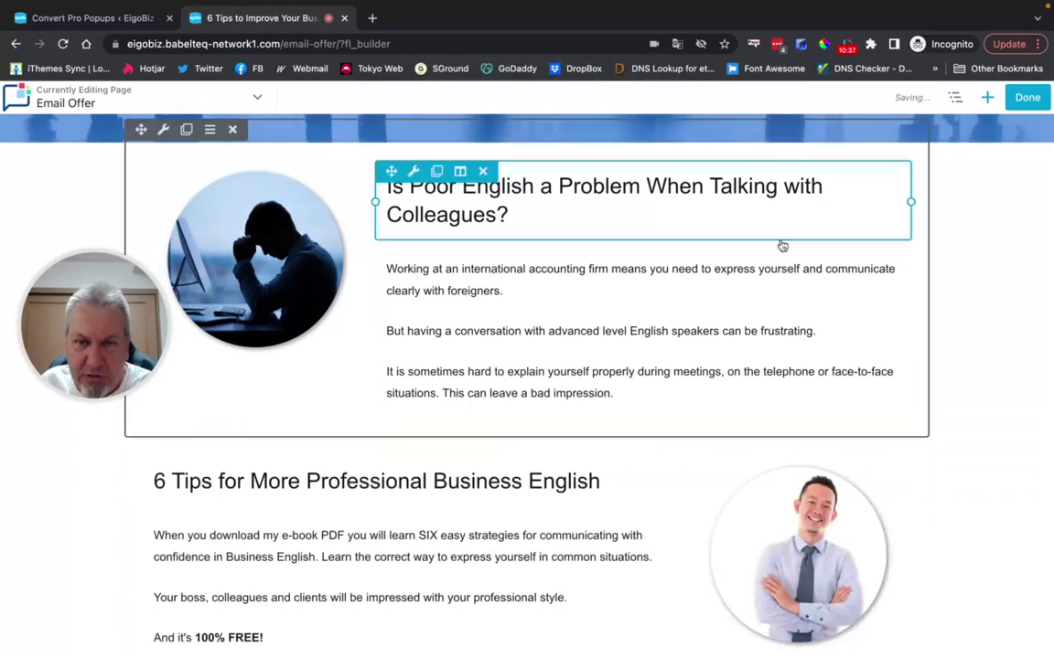
Finish editing and publish the Email Offer page without the Click Here button.
scroll(781, 242, "up", 3)
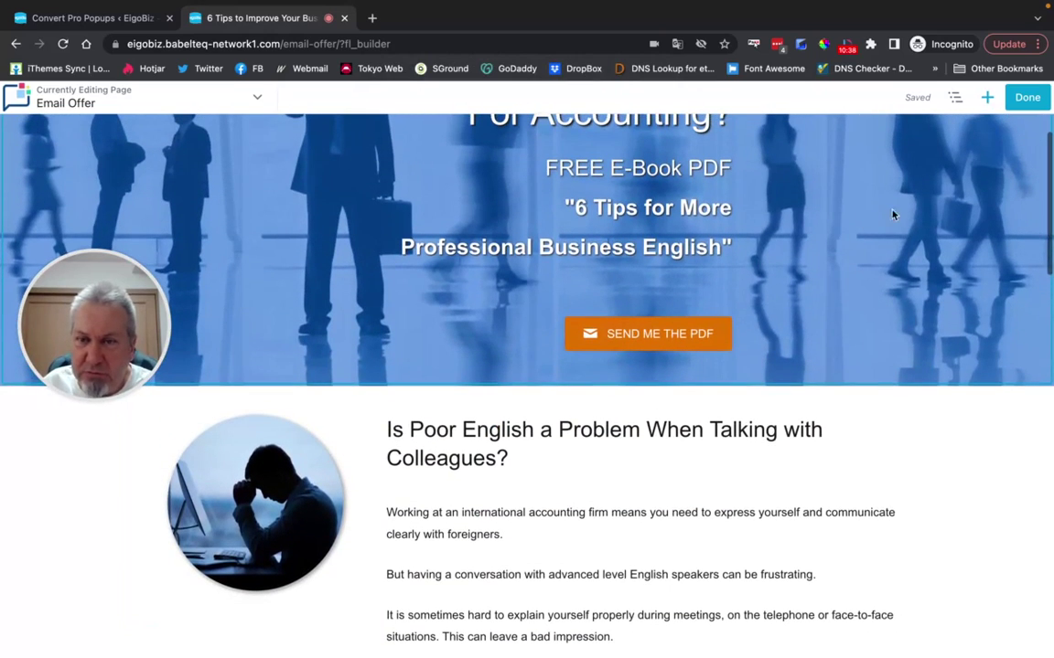
left_click(1027, 97)
left_click(973, 98)
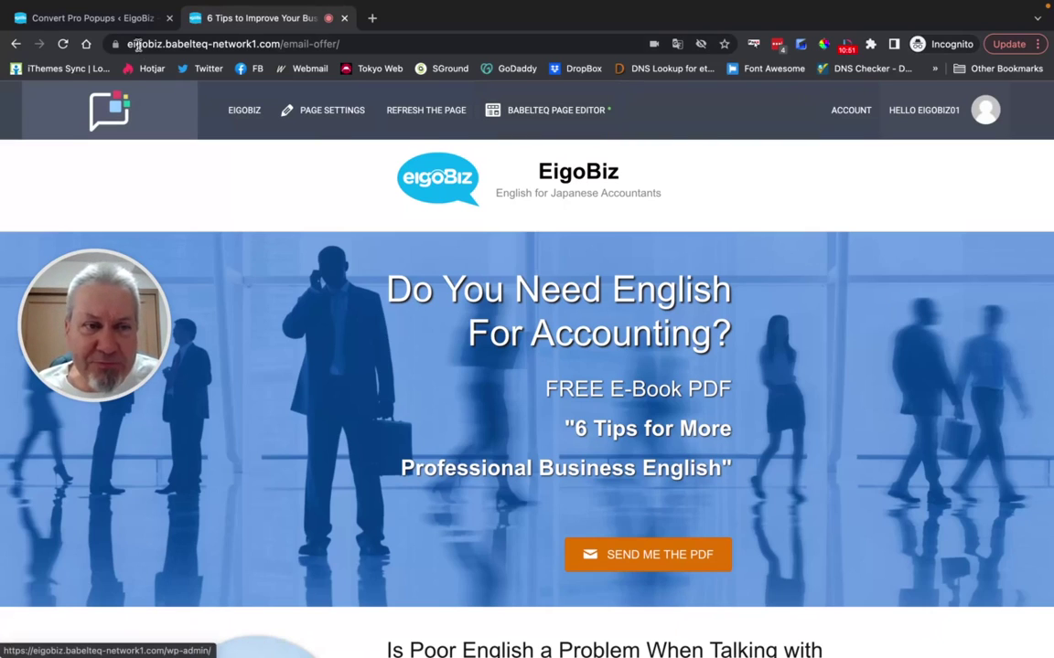
Start a new Convert Pro call-to-action from its dashboard and choose Full Screen Popup as the type.
left_click(81, 18)
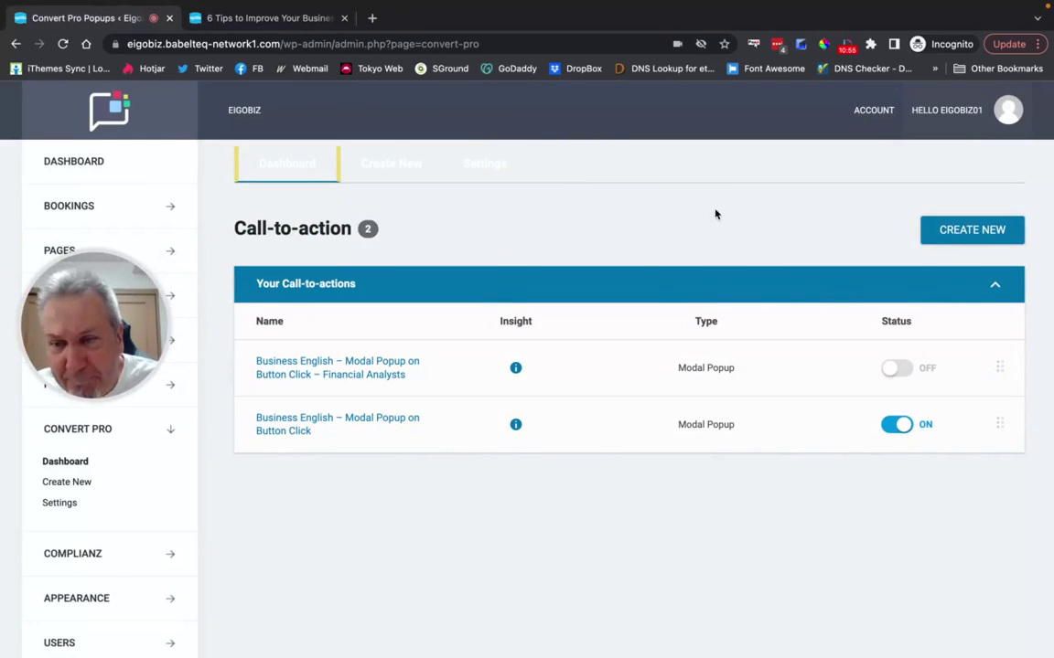
left_click(964, 236)
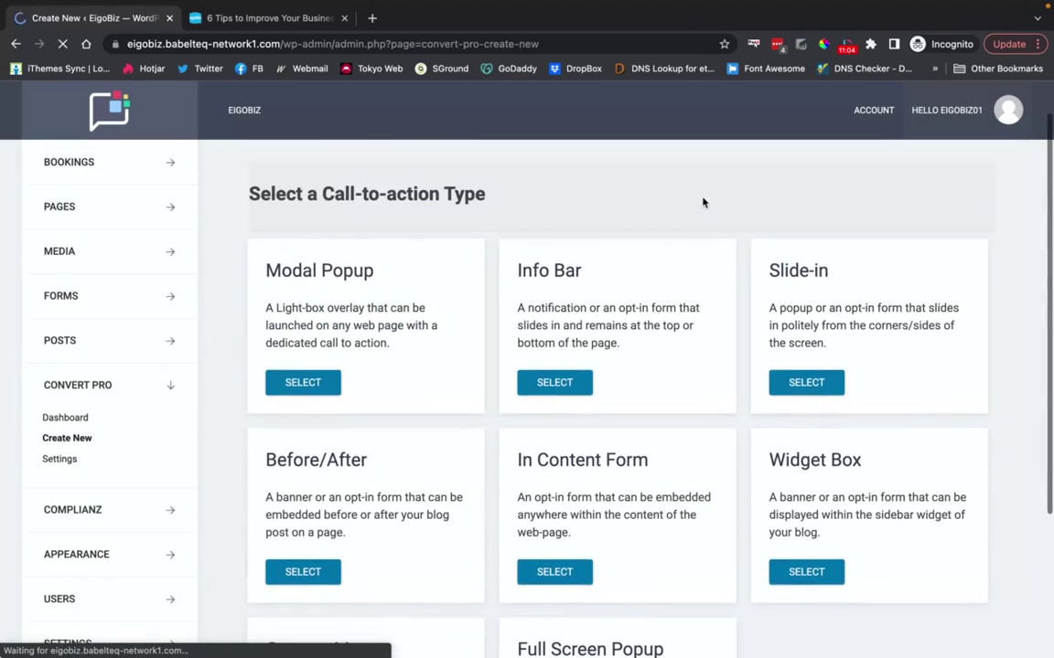
scroll(703, 202, "down", 3)
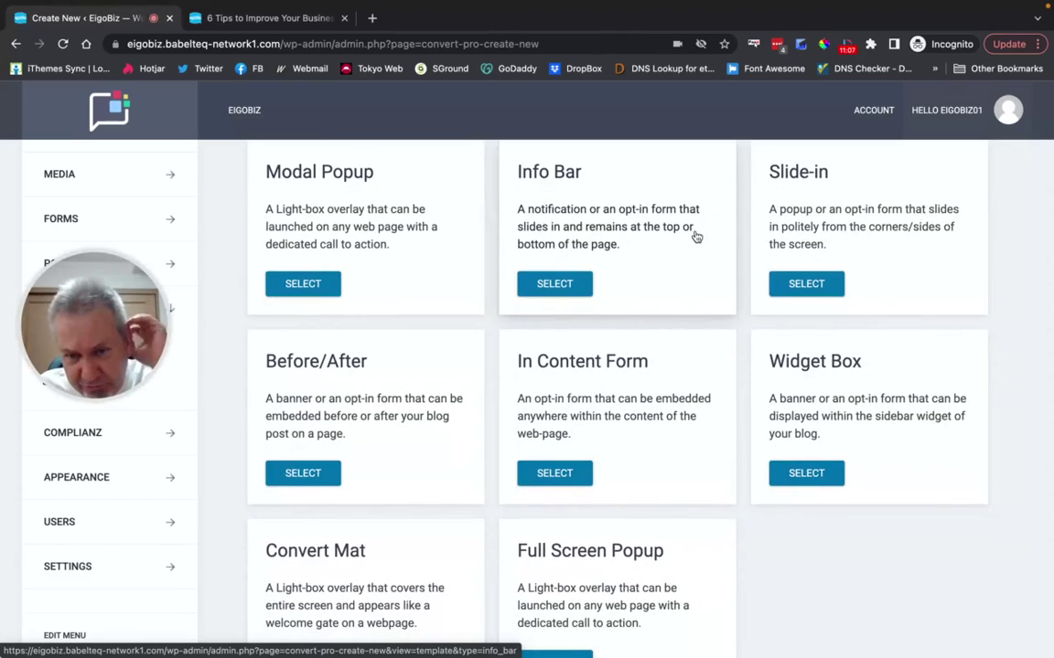
scroll(690, 239, "down", 2)
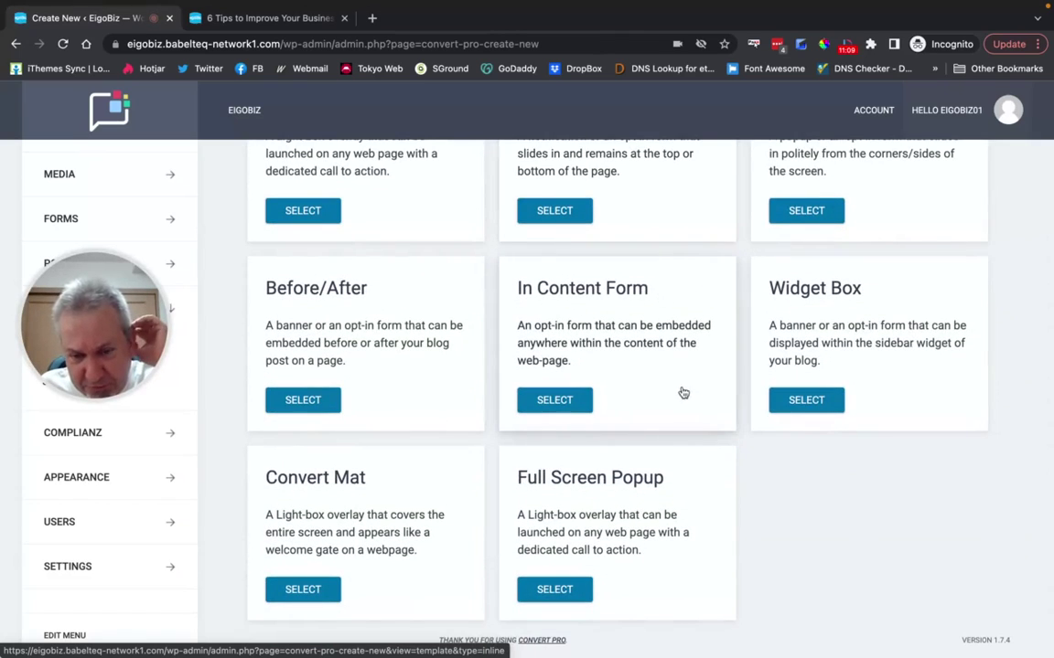
scroll(695, 421, "down", 1)
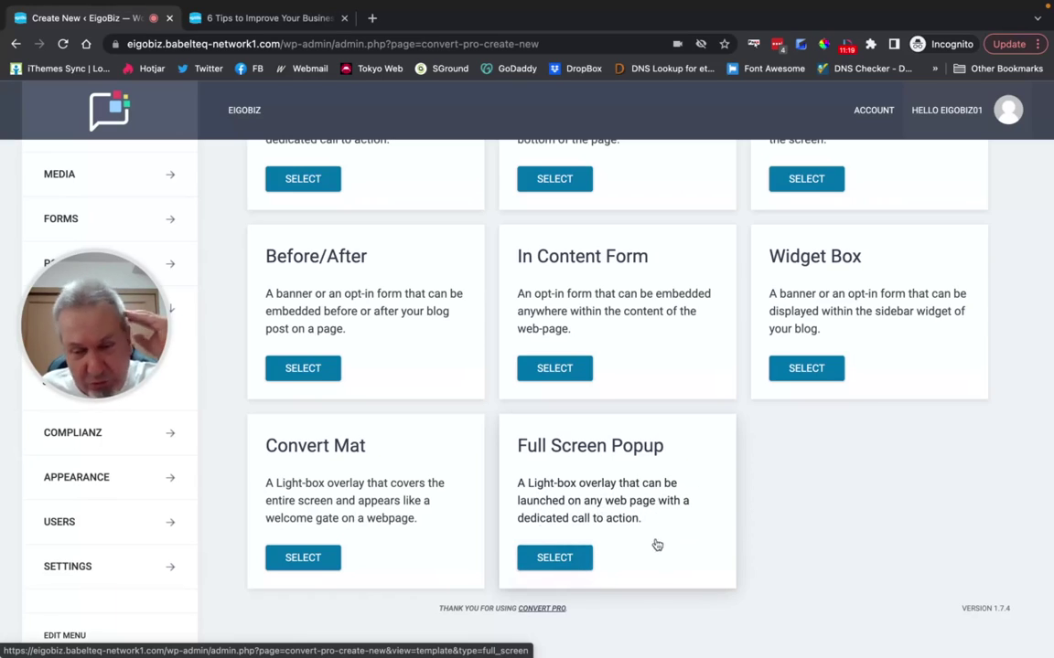
left_click(562, 558)
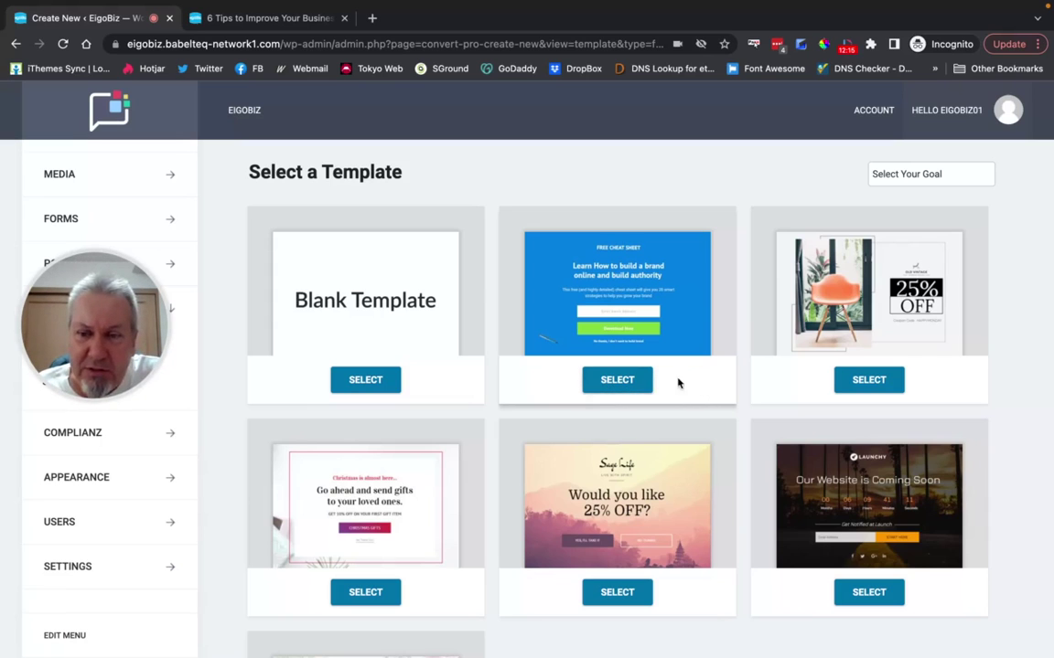
Create the call-to-action from the blue Free Cheat Sheet template and name it "Full page exit intent popup".
left_click(615, 380)
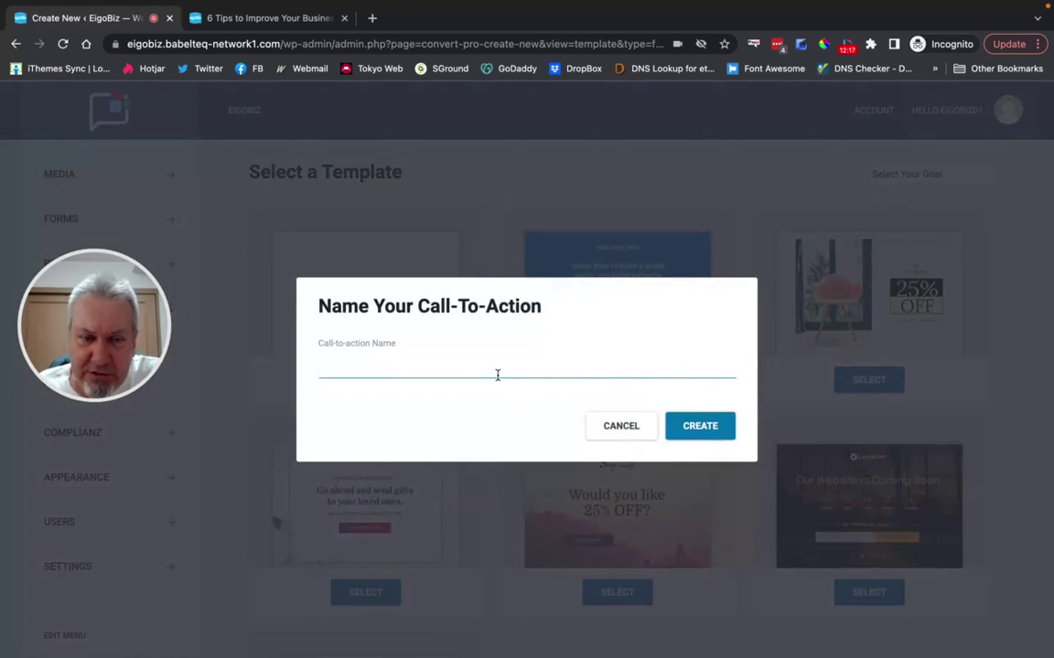
type("Fu")
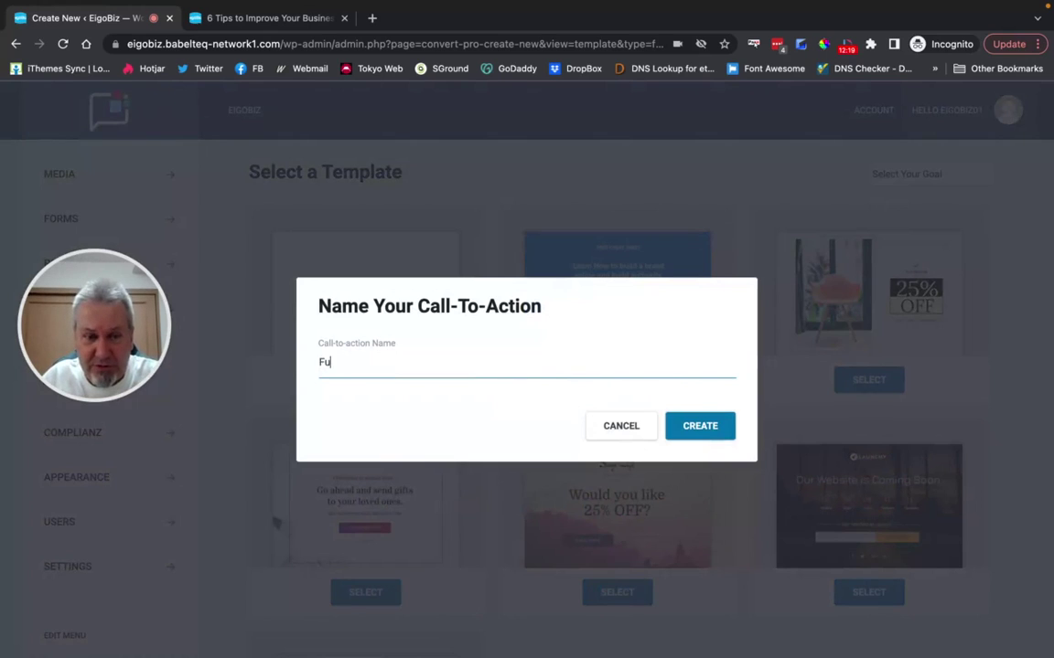
type("ll page")
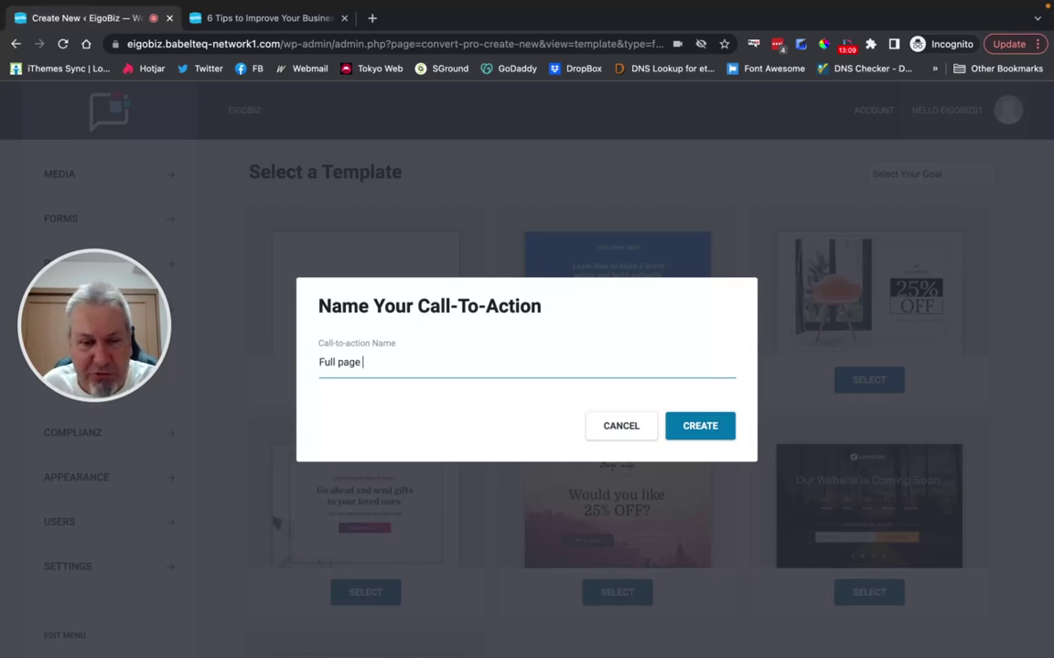
type("ex")
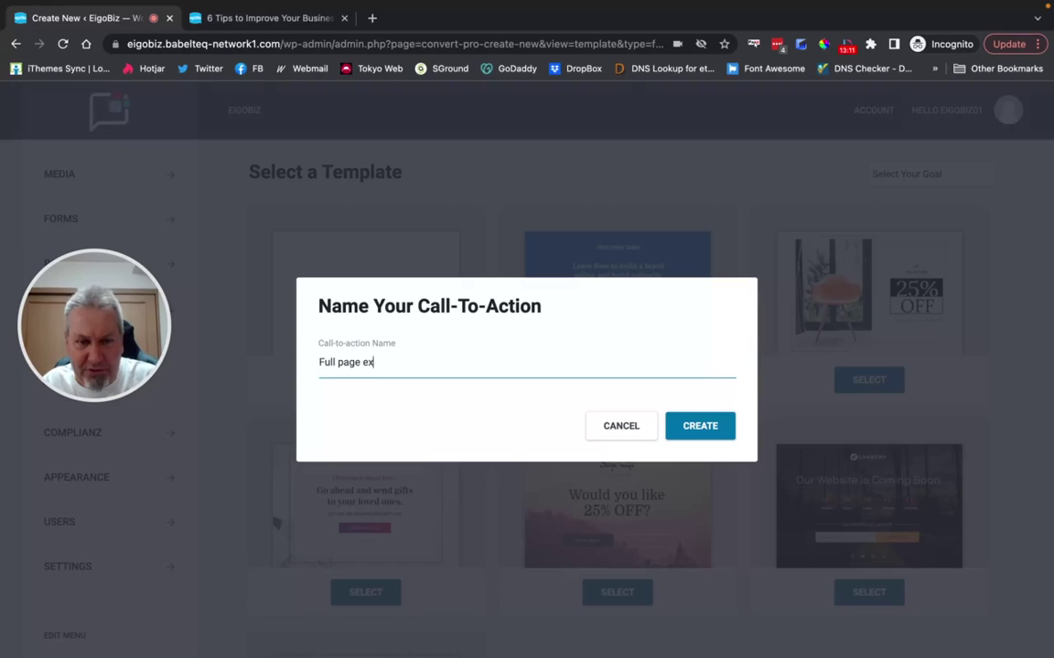
type("it intent ")
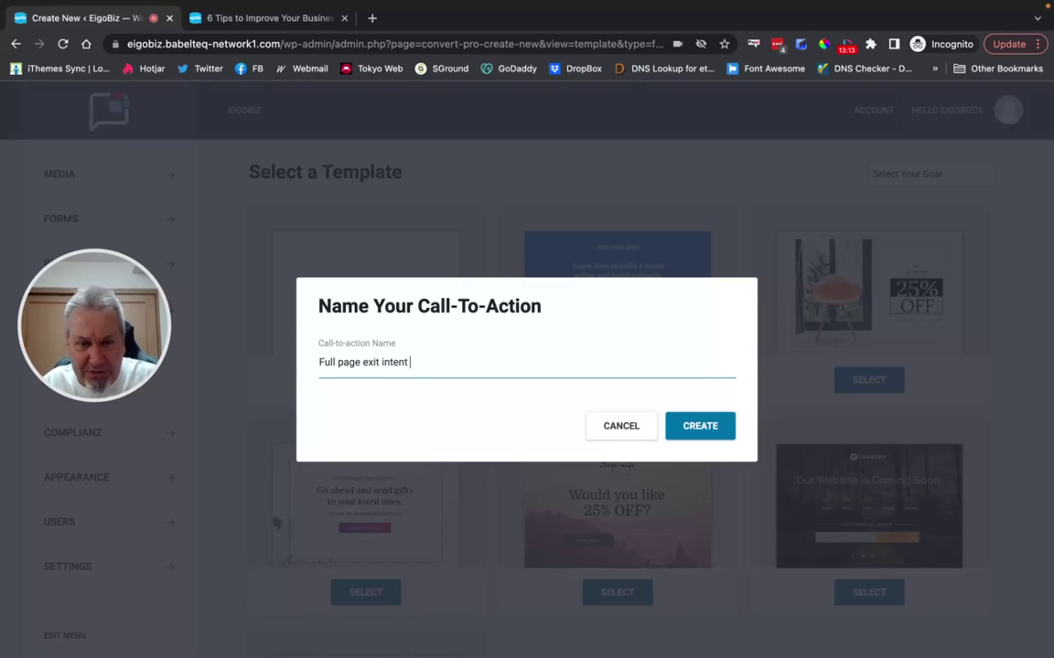
type("popup")
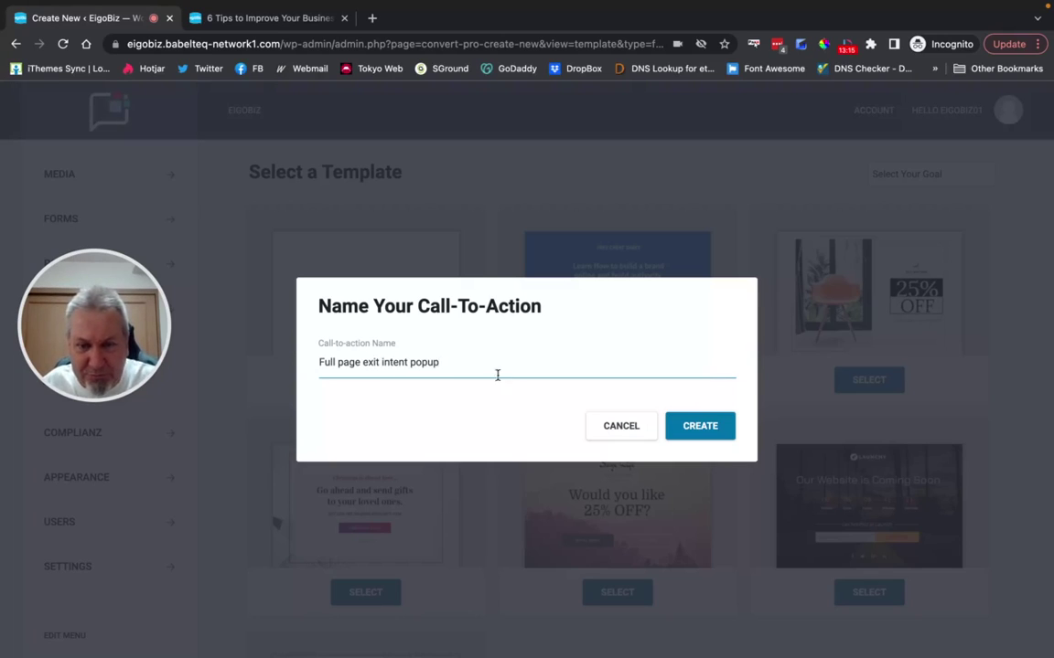
left_click(720, 437)
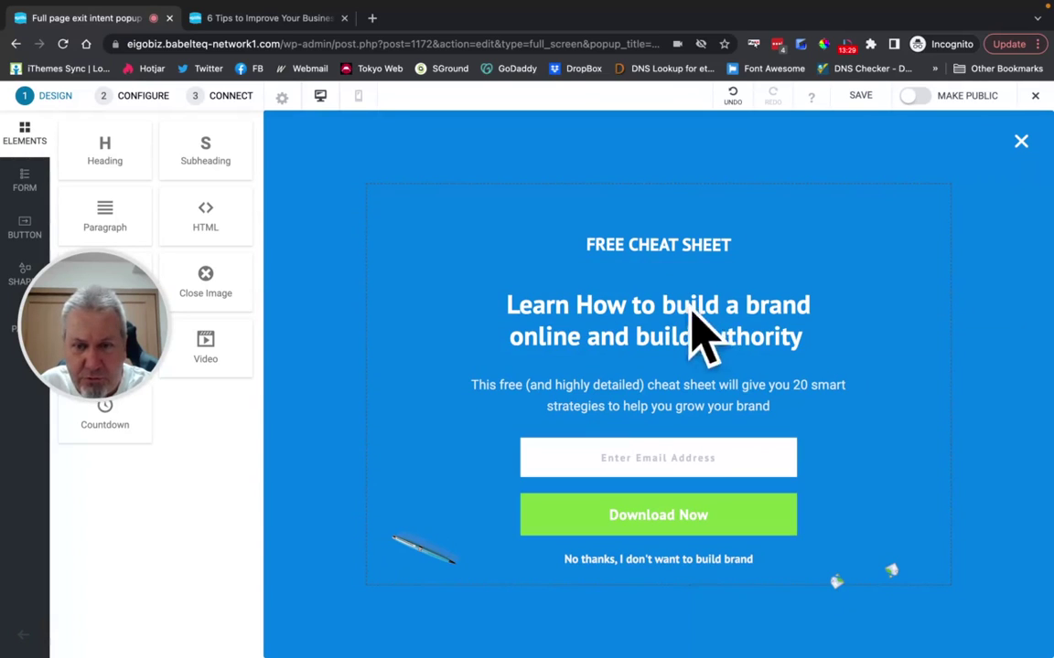
Replace CHEAT SHEET in the popup's top heading so it reads "FREE GUIDE TO DOING WELL AT ENGLISH JOB INTERVIEWS".
left_click(674, 309)
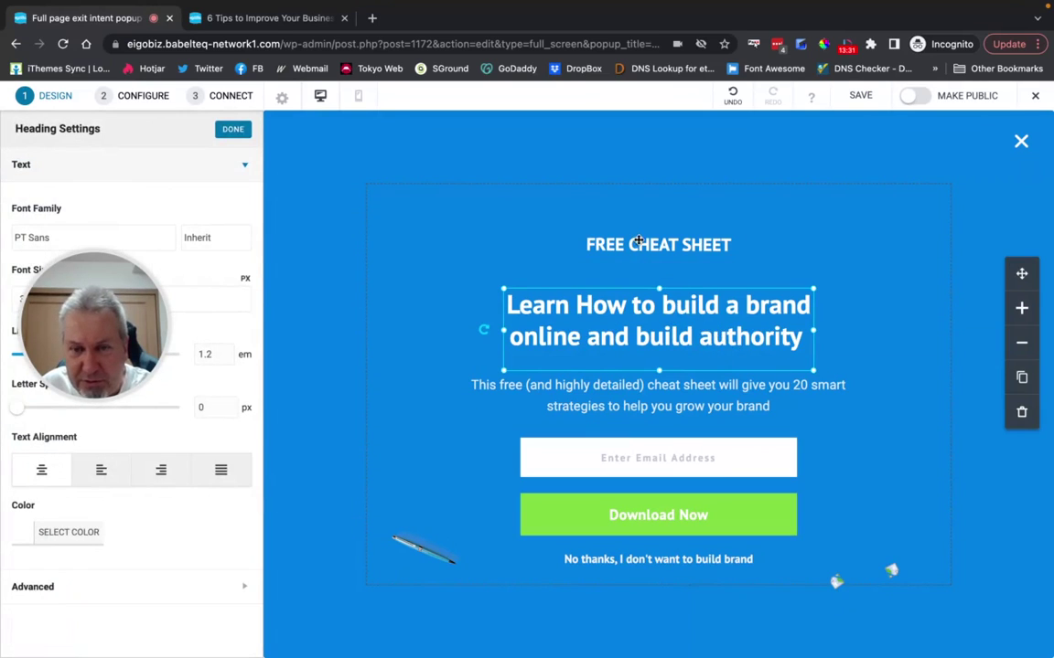
left_click(656, 247)
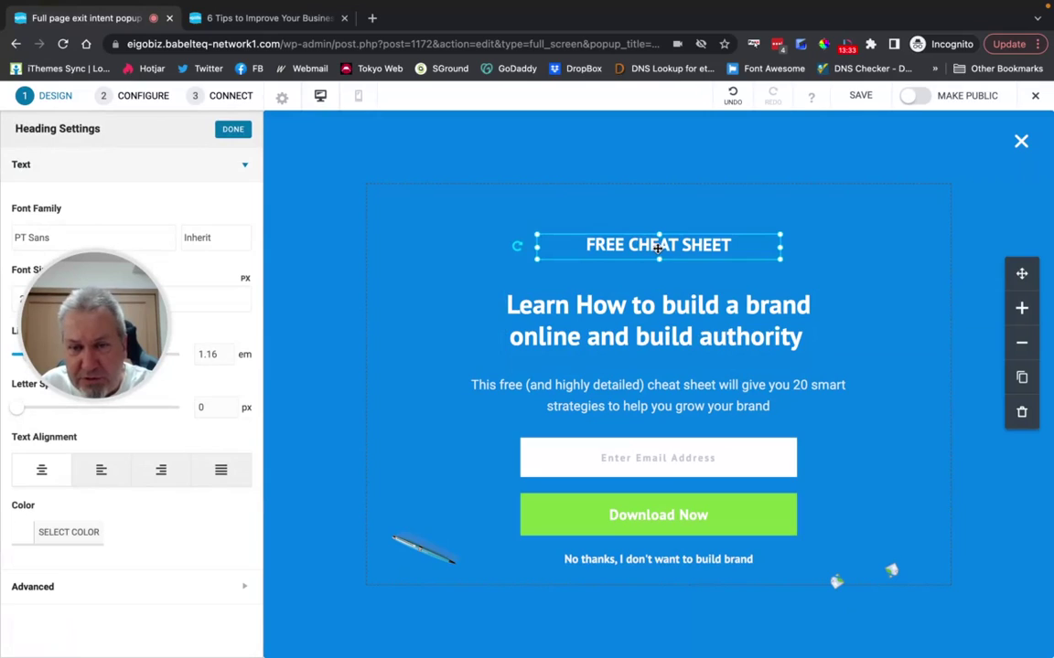
double_click(672, 247)
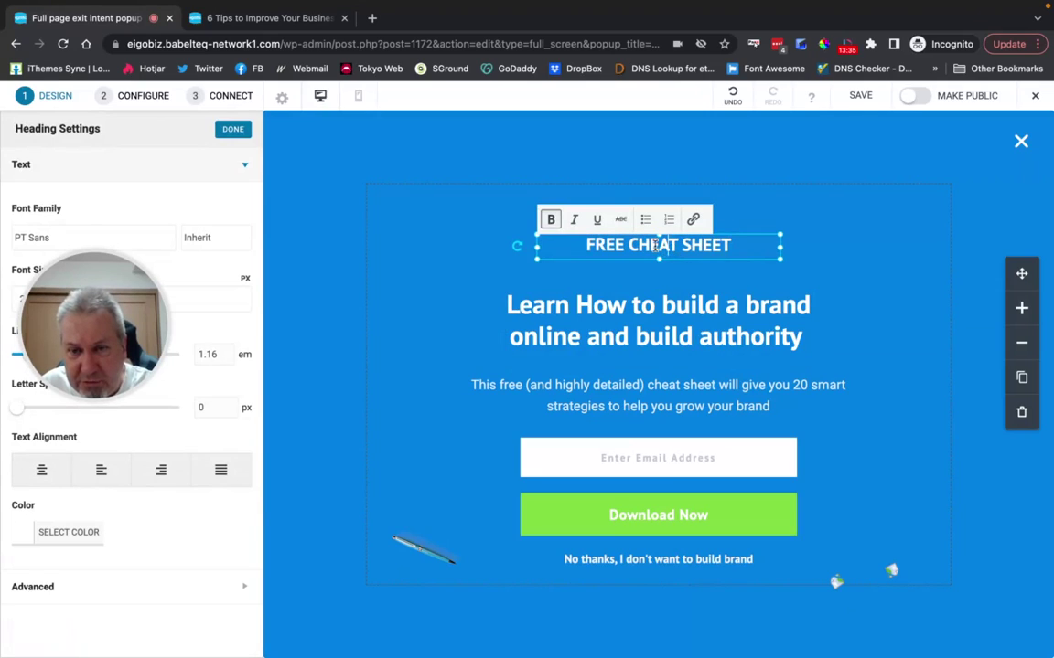
left_click_drag(628, 245, 737, 248)
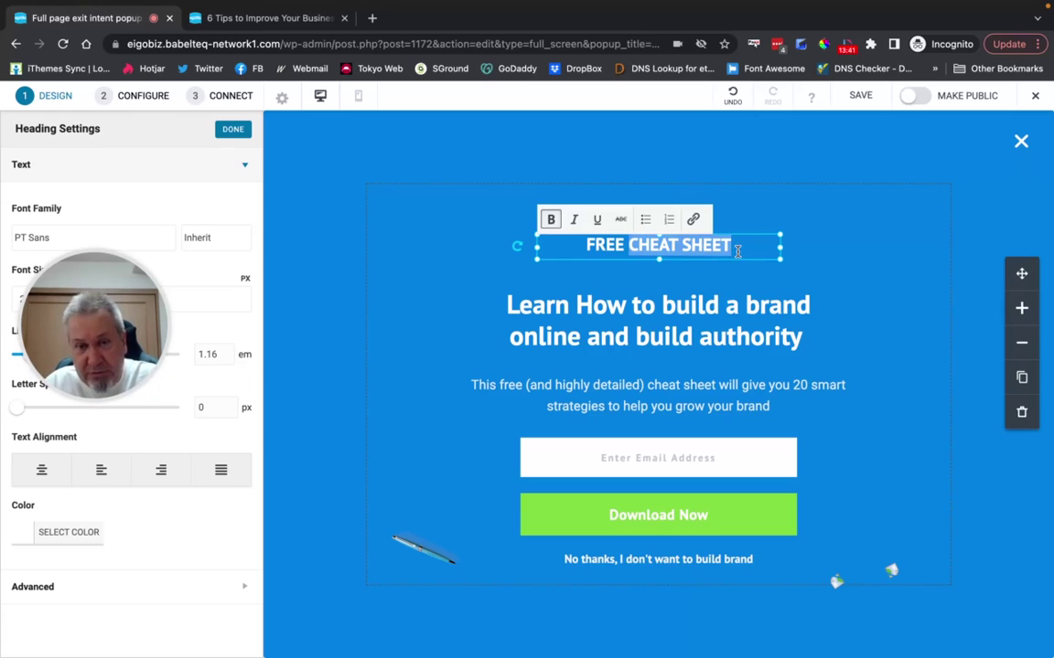
type("GUID")
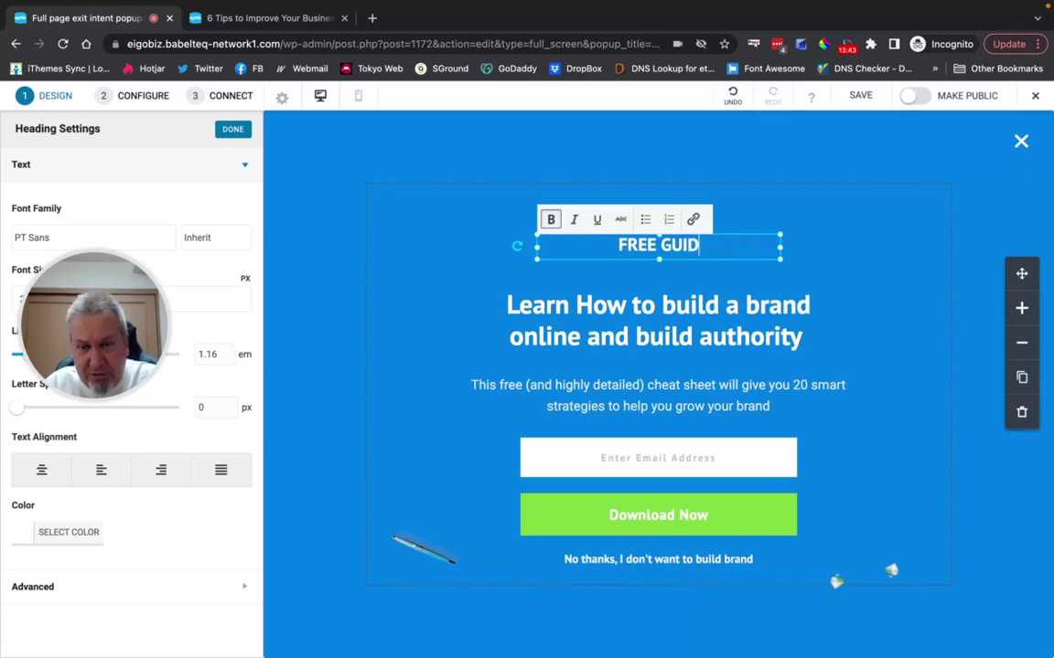
type("E TO ")
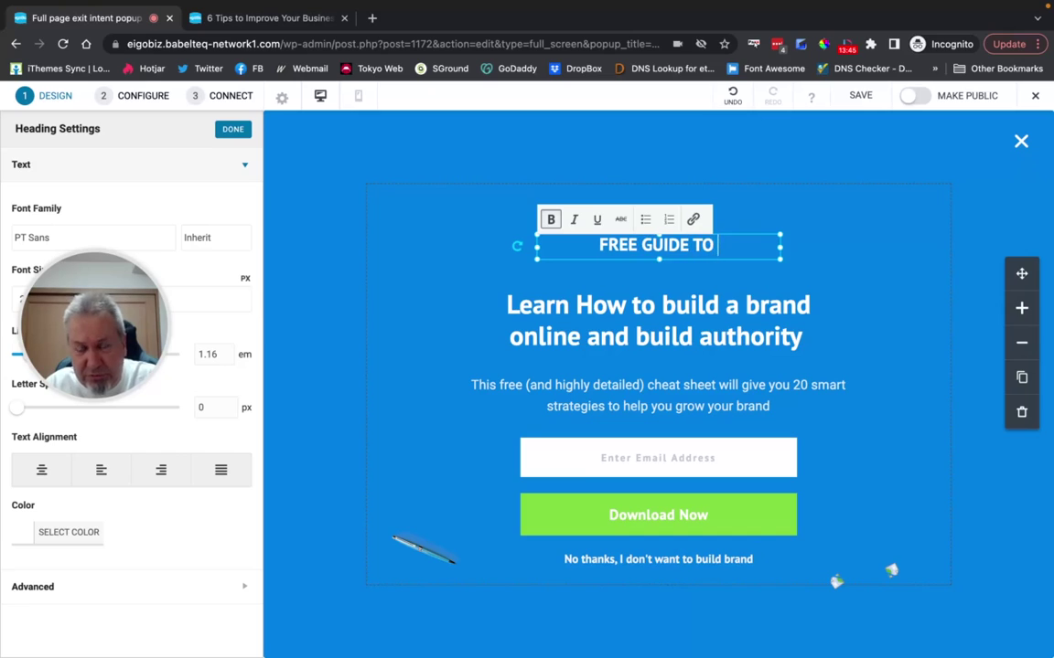
type("D")
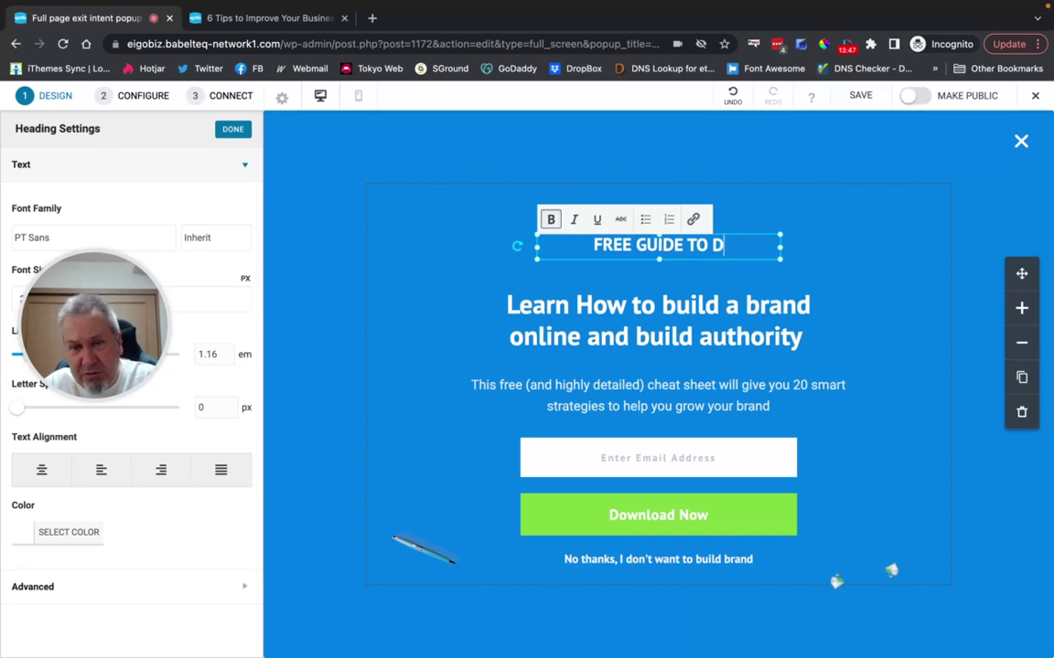
type("OING ")
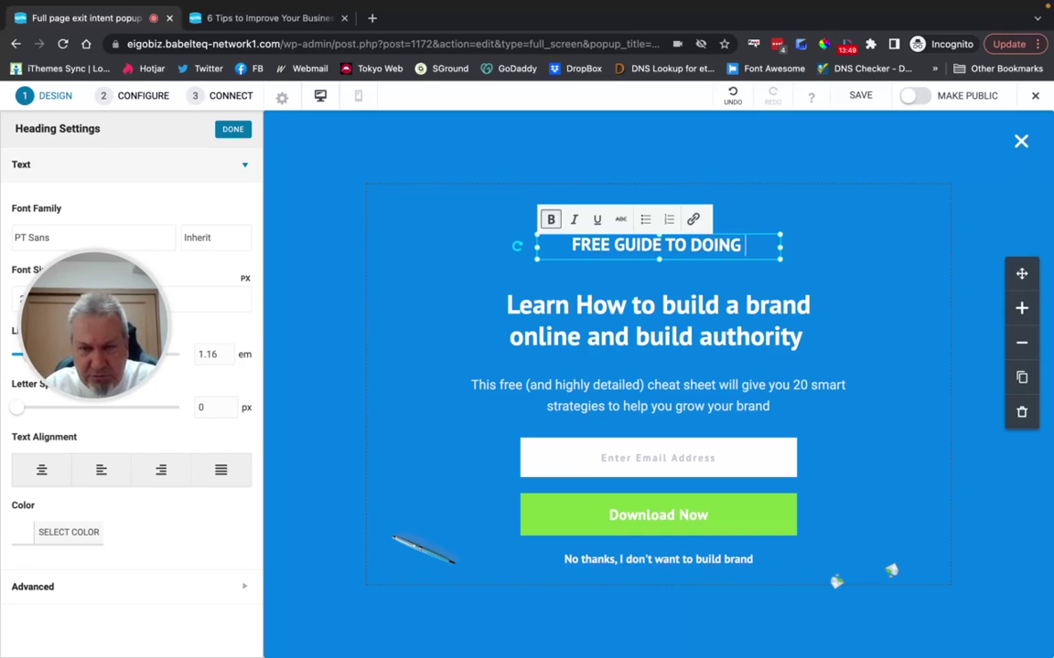
type("WELL AT")
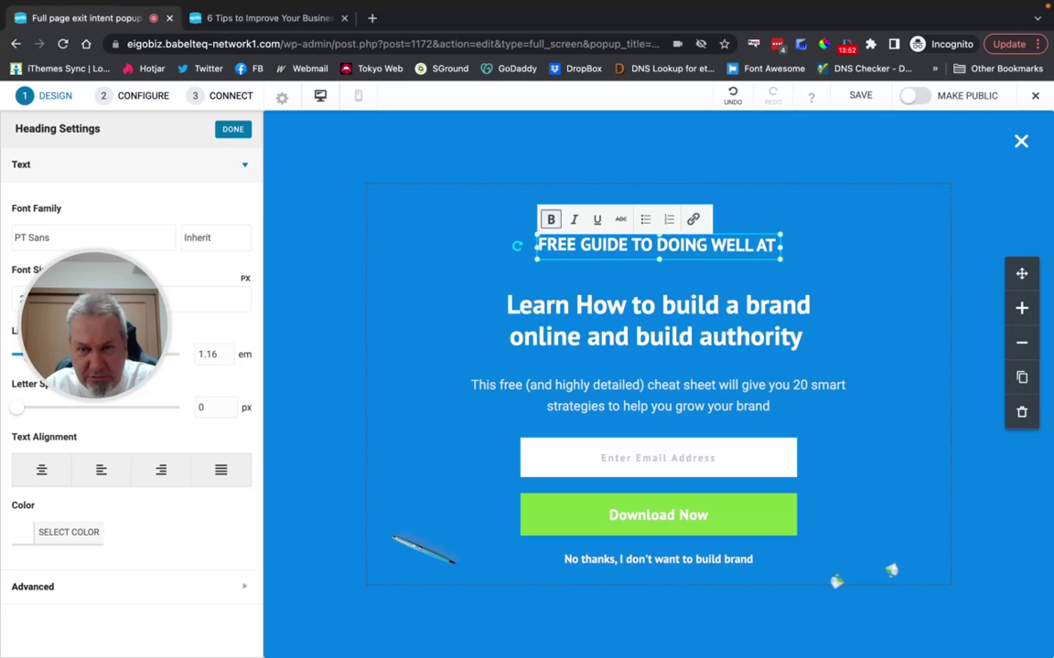
key("ctrl+a")
type("EN")
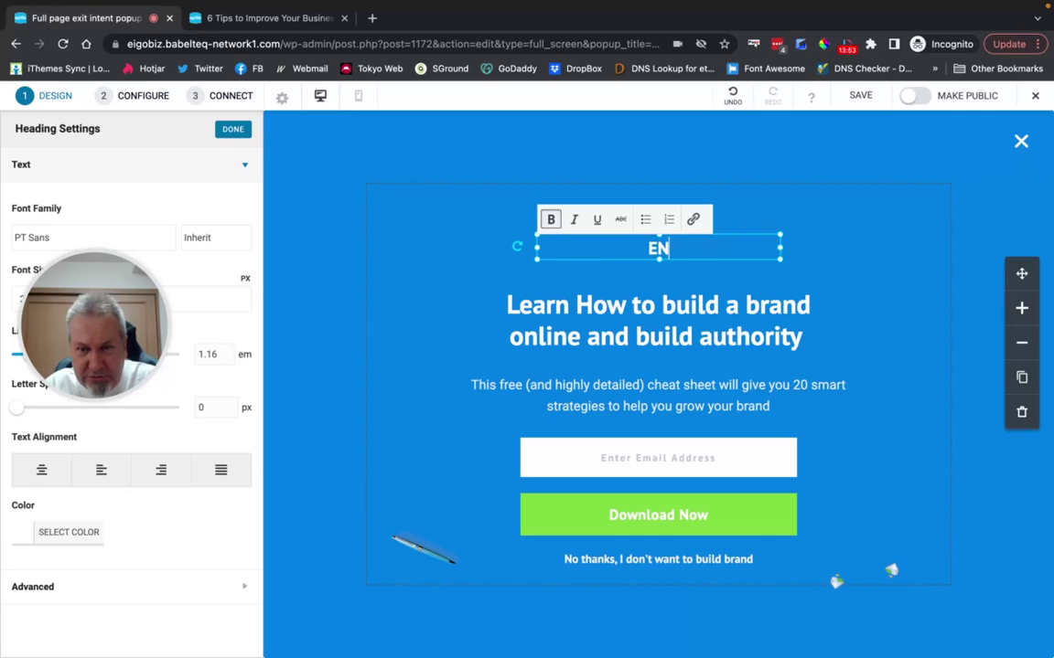
type("gli")
key("BackSpace")
key("BackSpace")
key("BackSpace")
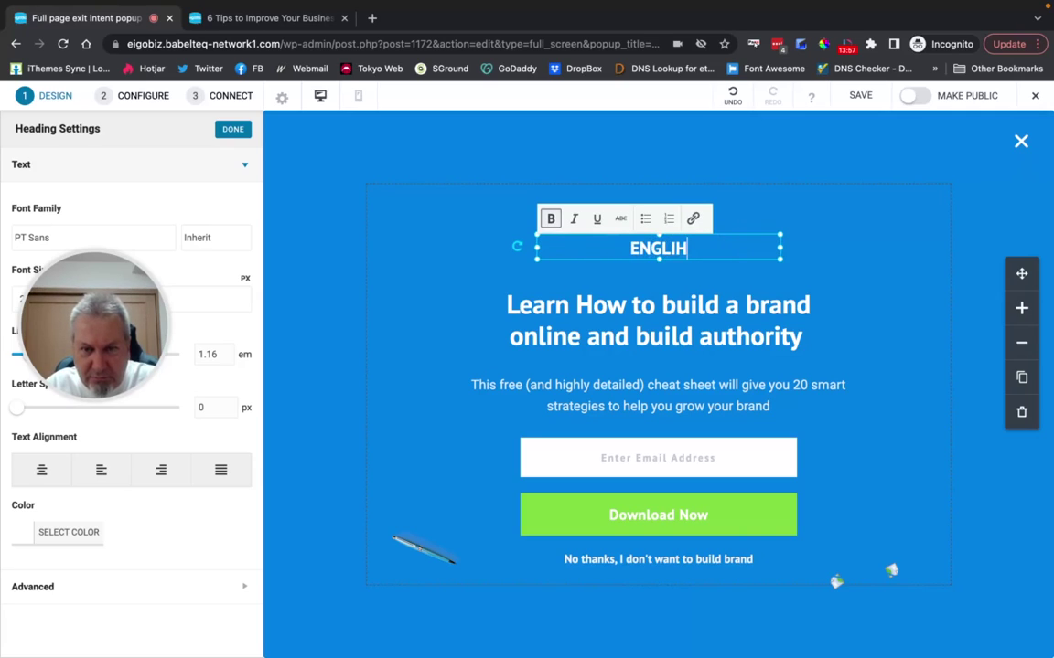
type("GLISH JOB")
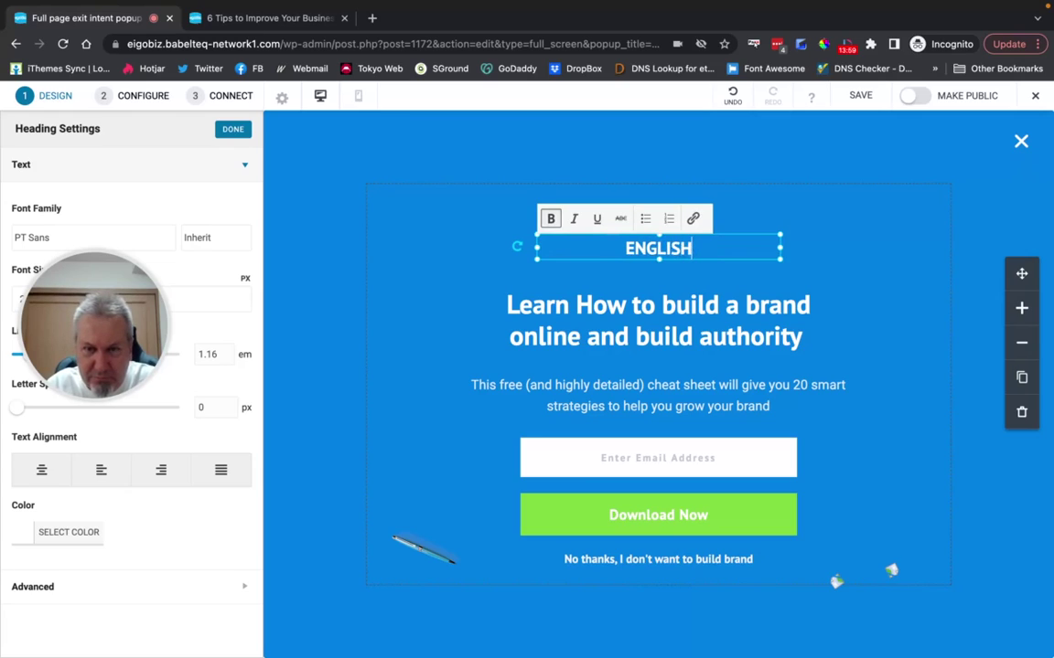
type(" IN")
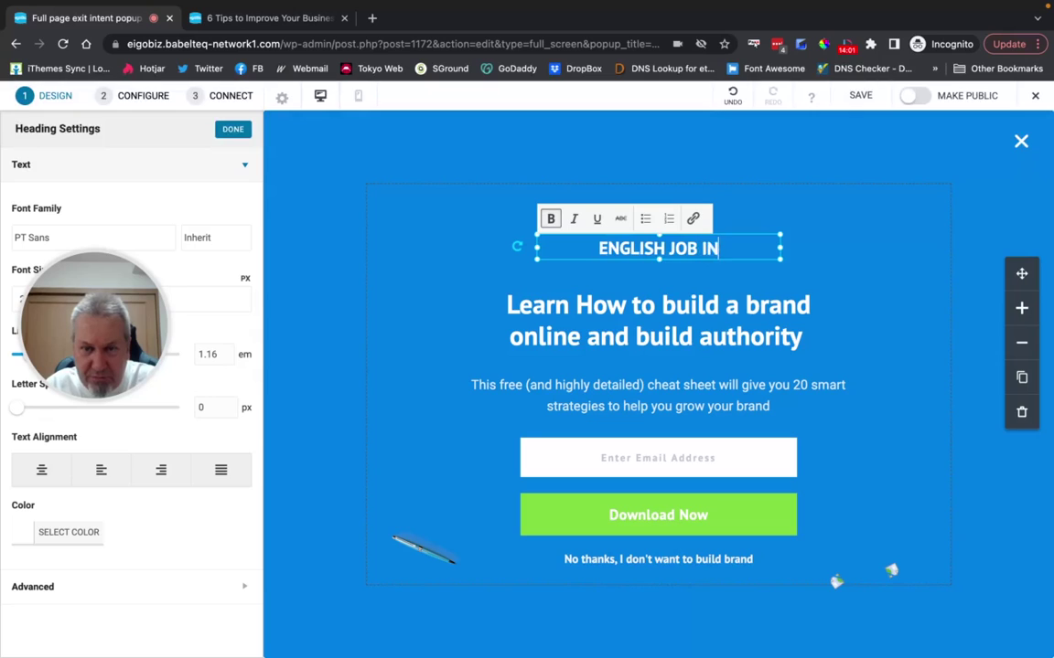
type("TERVIEWS")
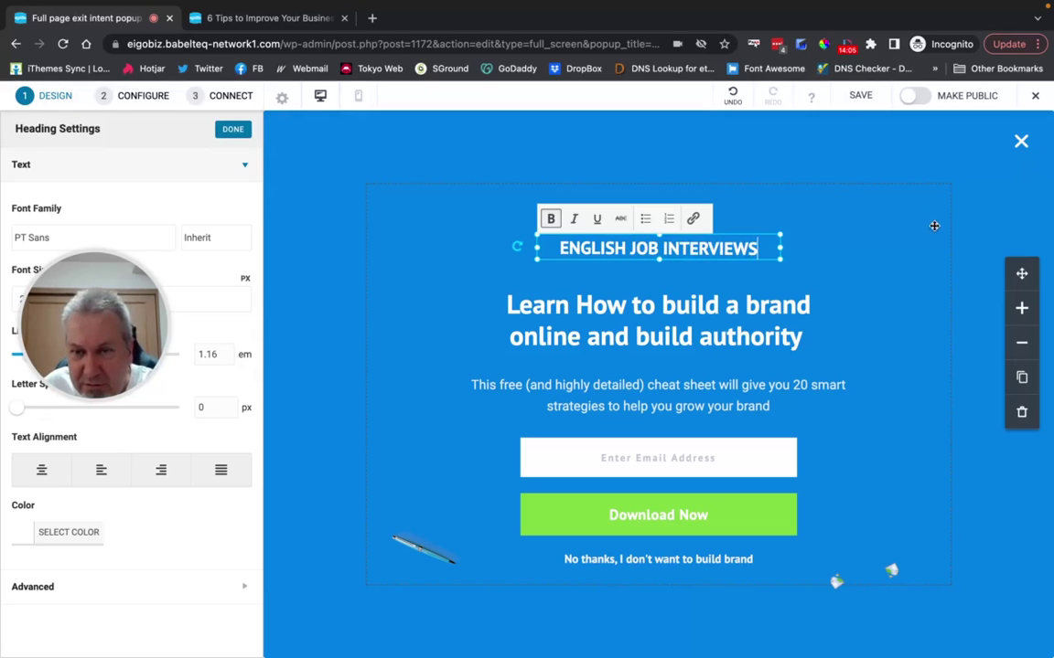
Resize the top heading's box to about 332 by 65 to fit both lines and move it just above the "Learn How to build a brand" heading.
left_click(820, 210)
left_click(664, 248)
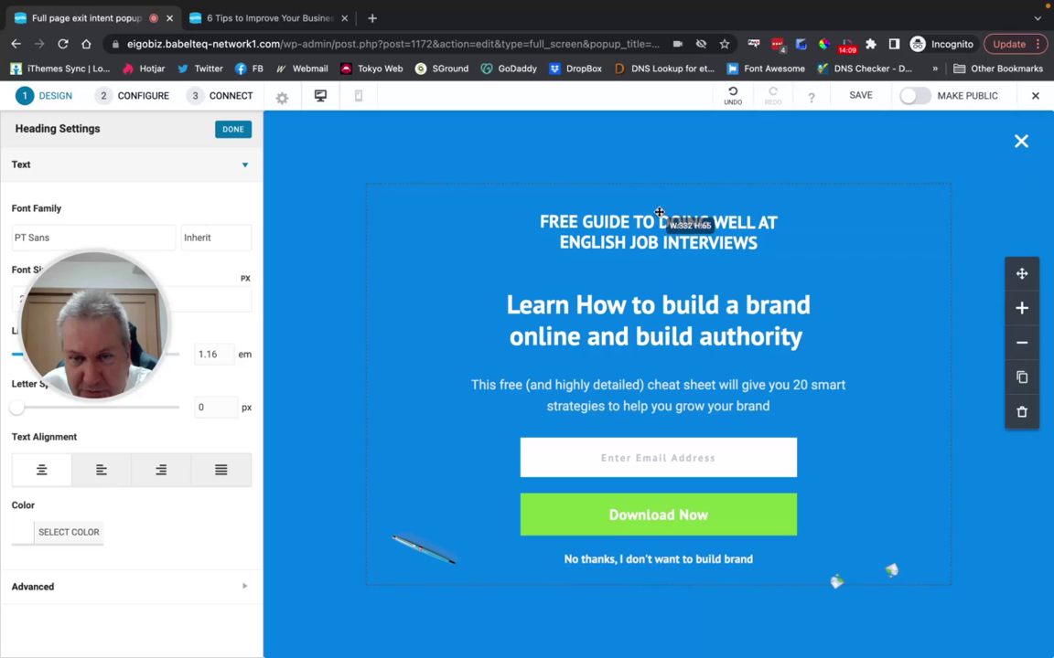
left_click_drag(653, 233, 653, 254)
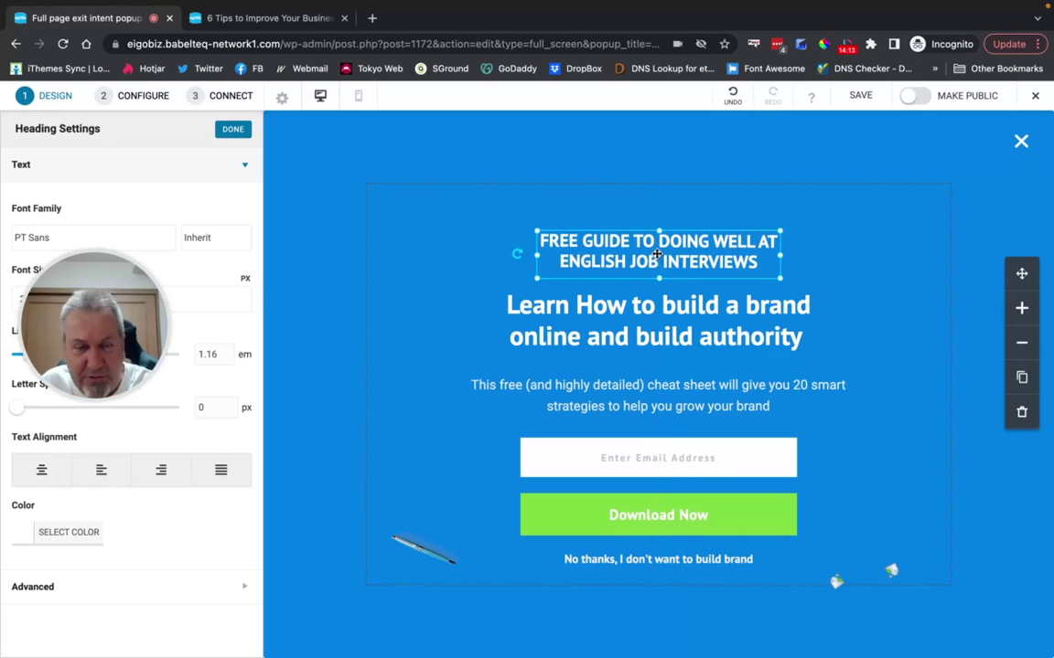
left_click(561, 294)
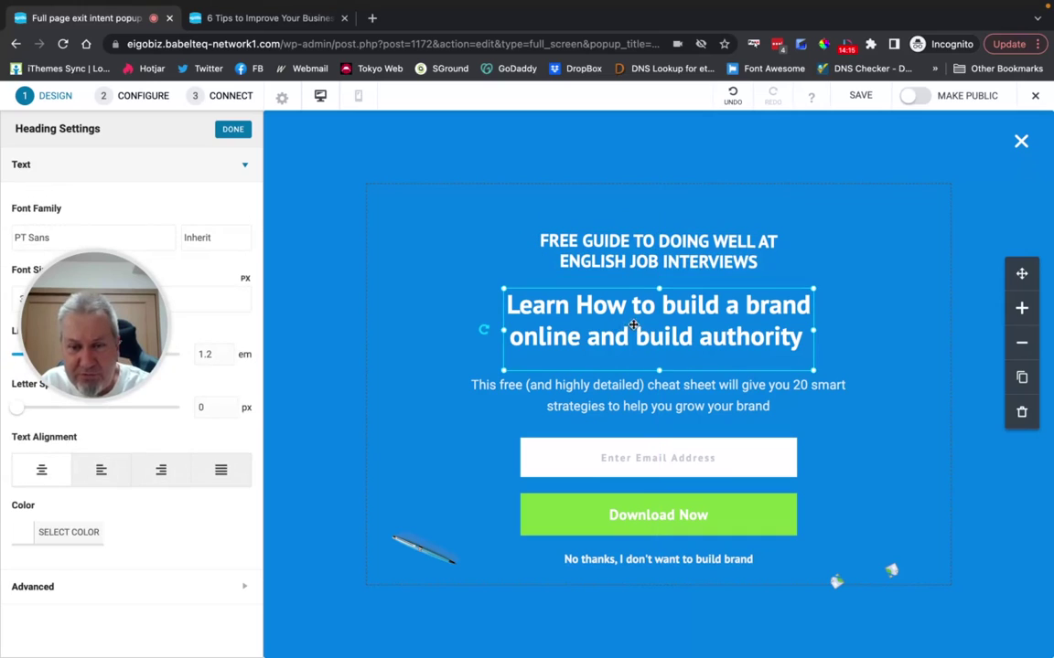
In the mobile view, enlarge the top heading's box to fit its full text and shift the heading below it slightly down.
left_click(357, 95)
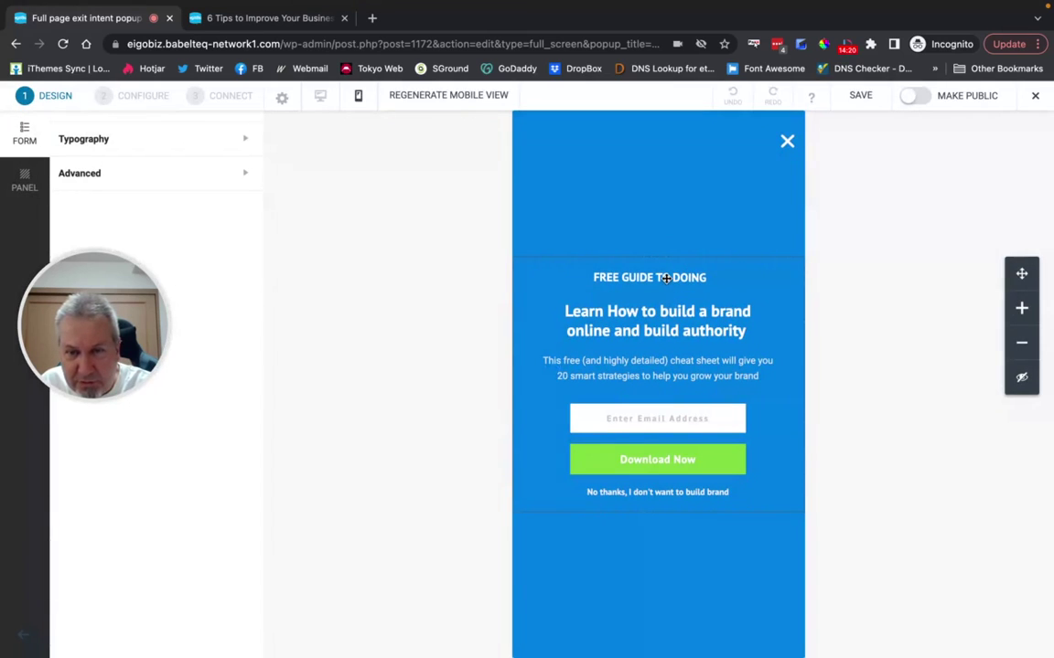
left_click(667, 278)
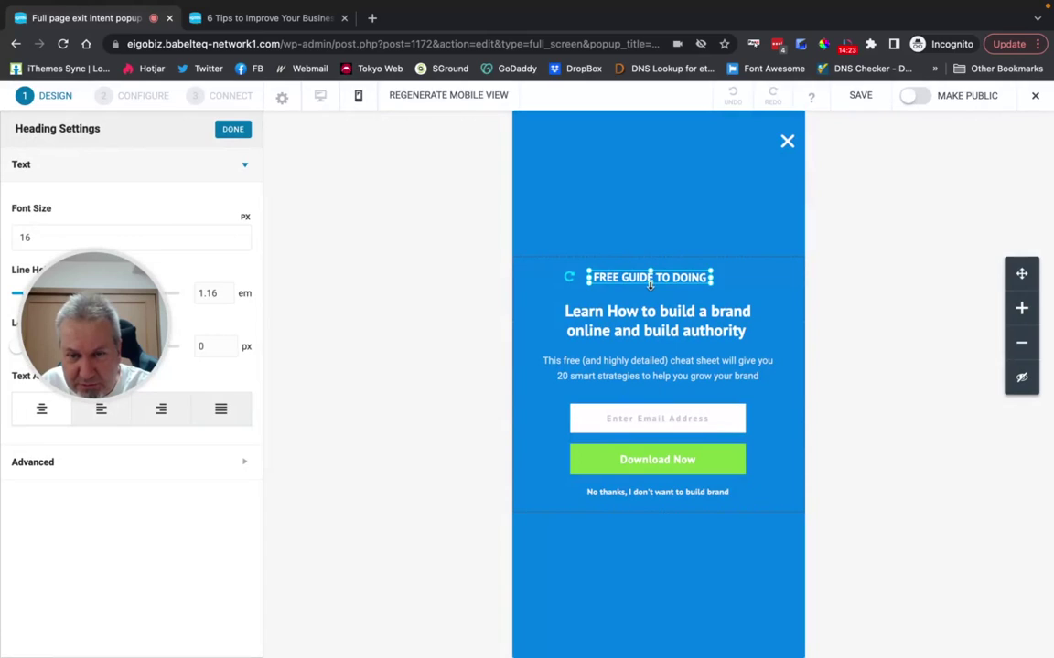
left_click_drag(650, 285, 650, 330)
left_click(664, 327)
left_click(667, 291)
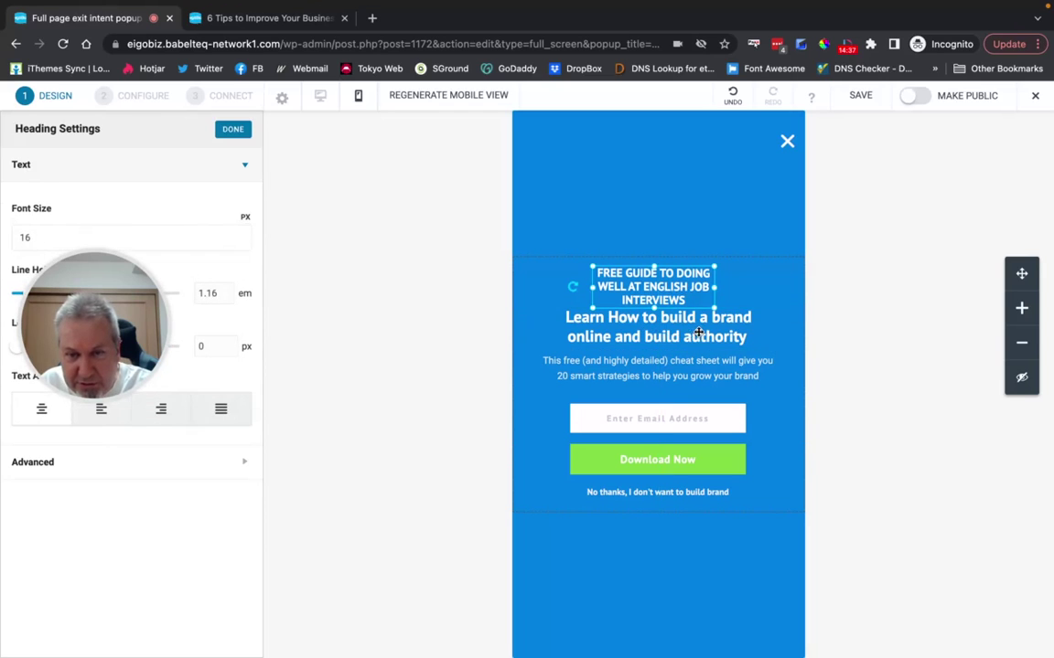
left_click(697, 333)
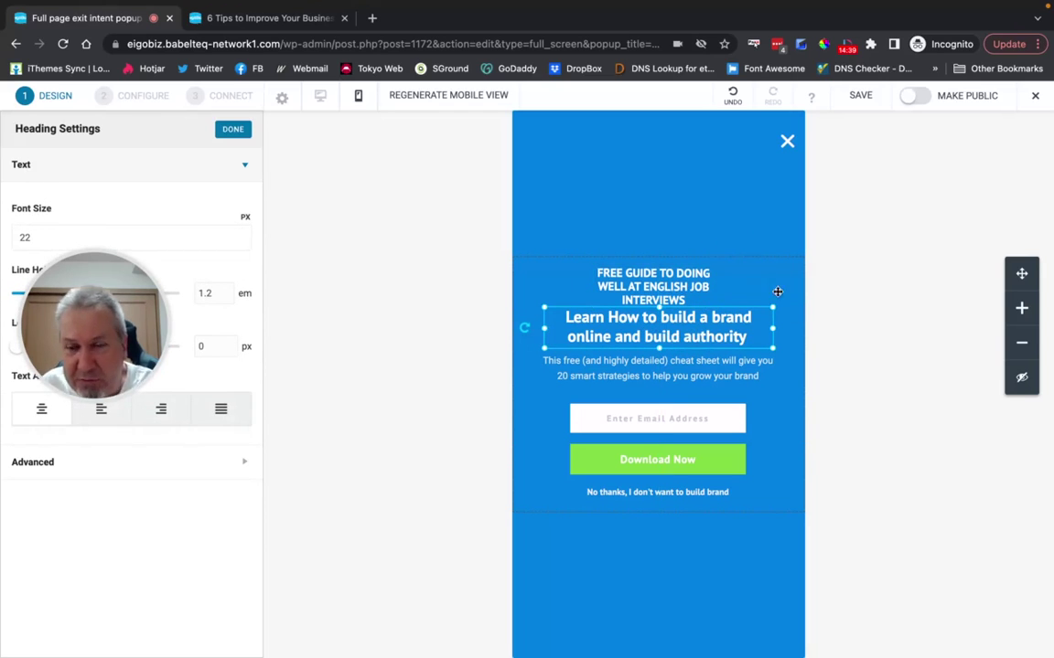
left_click(769, 379)
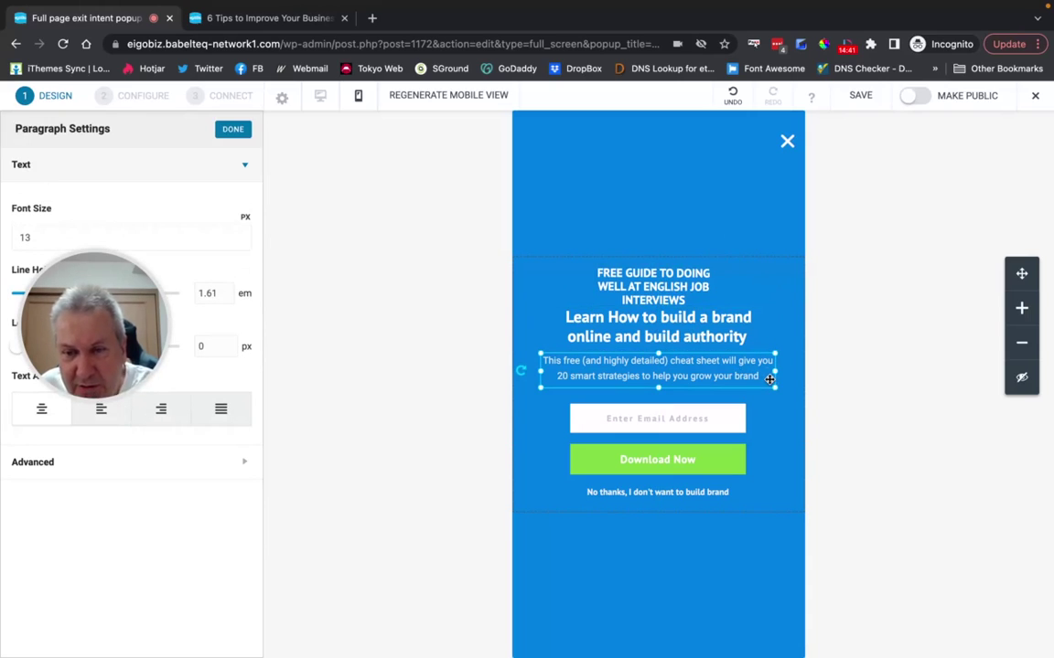
left_click(320, 95)
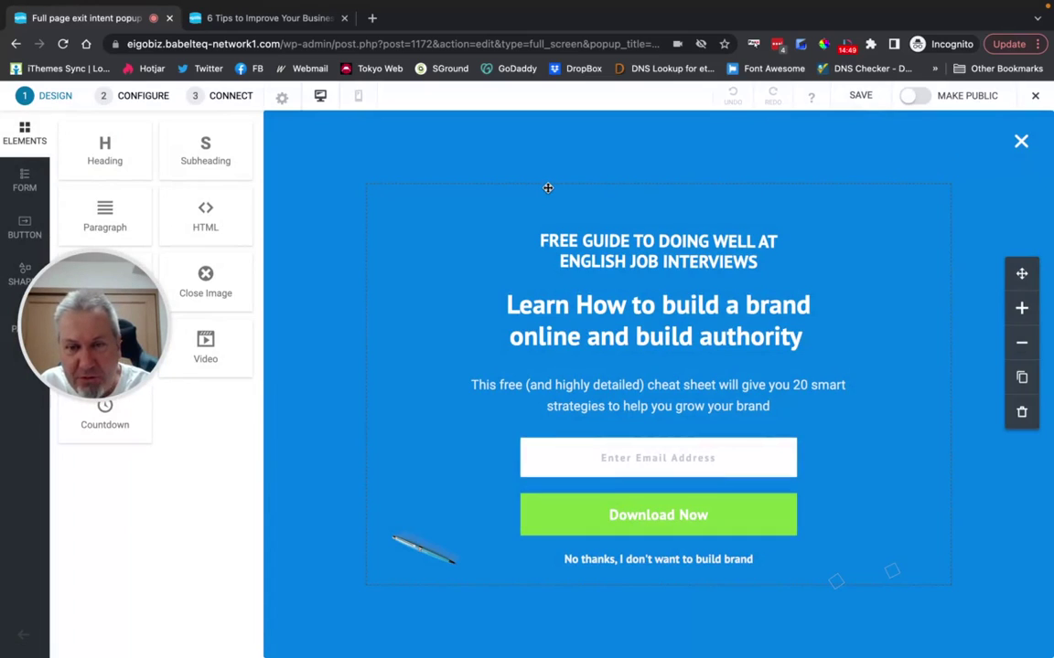
Enable the Exit Intent trigger in Ruleset 1 so the popup displays when a user is about to leave the site.
left_click(143, 103)
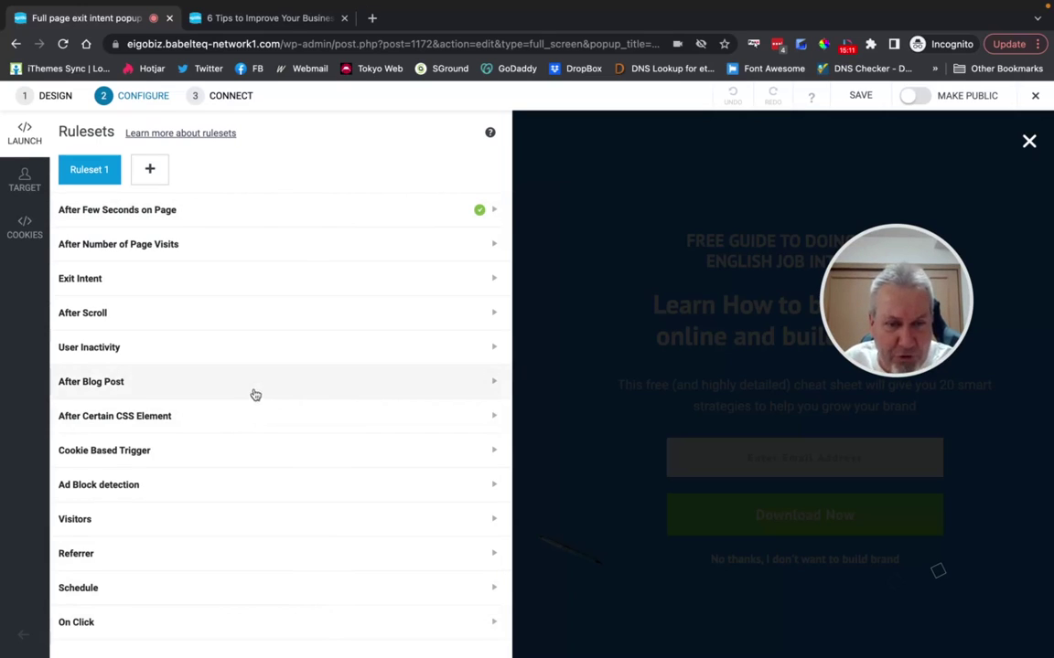
left_click(443, 285)
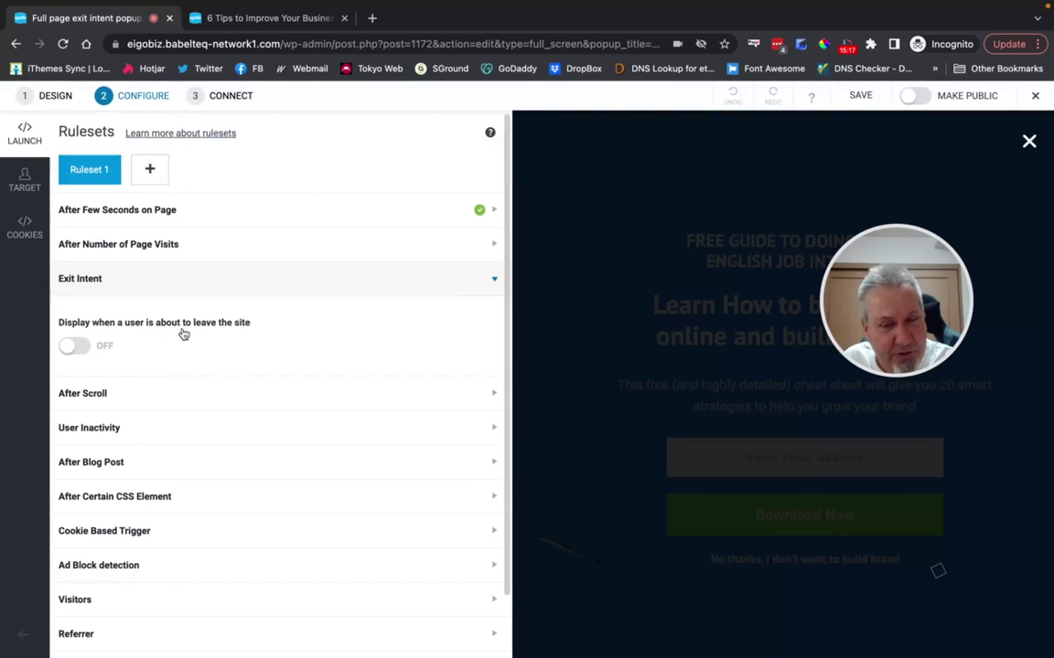
left_click(69, 346)
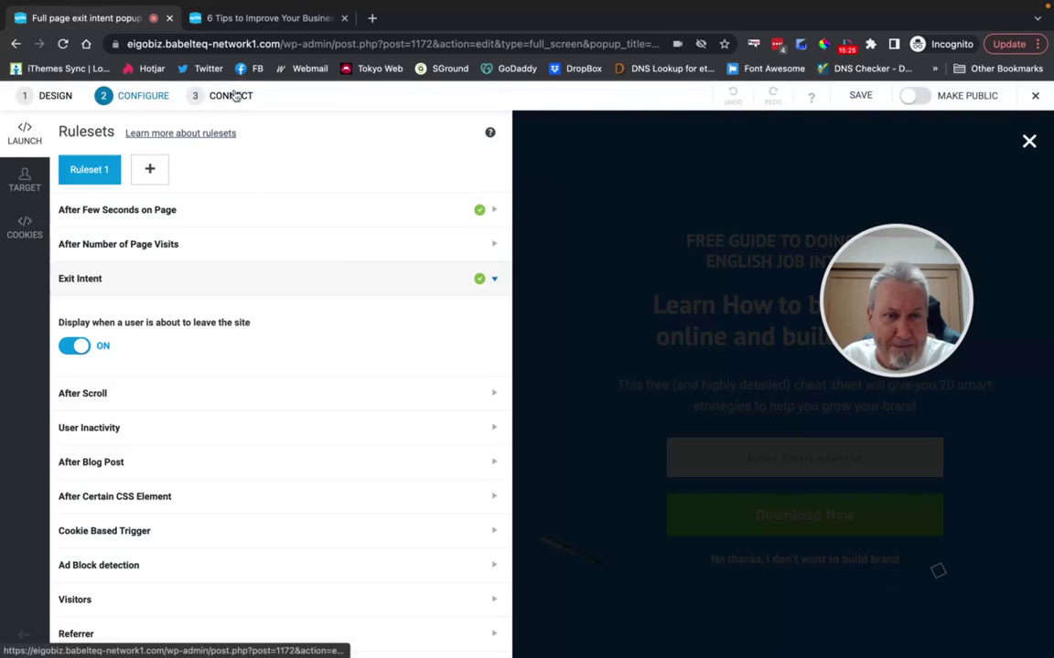
Set the popup's page display rule to Target Specifics with only the Email Offer page.
left_click(11, 180)
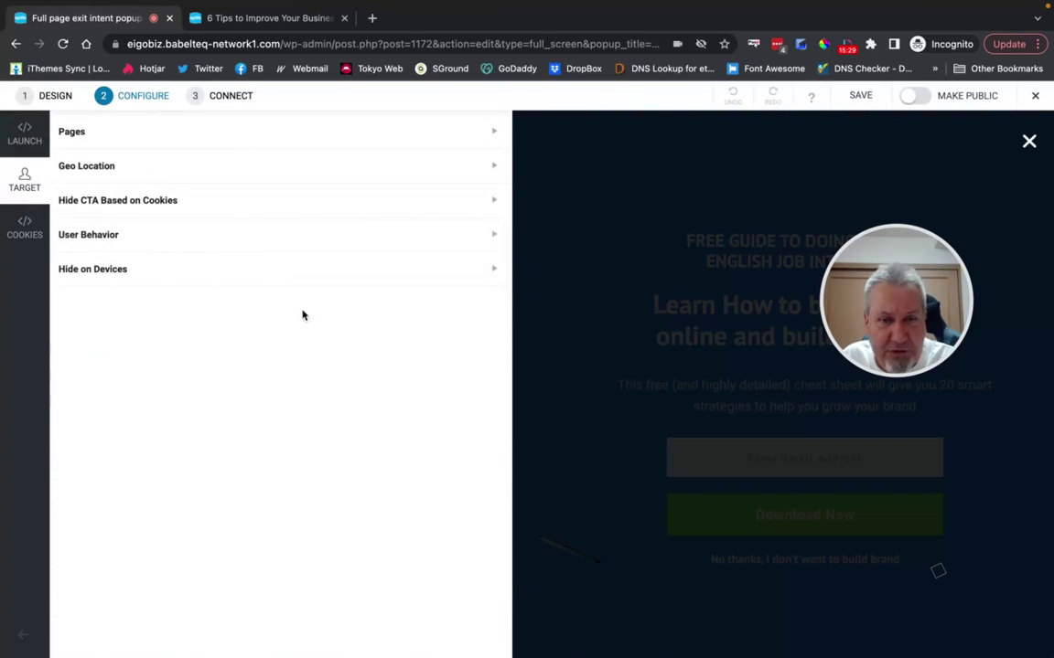
left_click(425, 139)
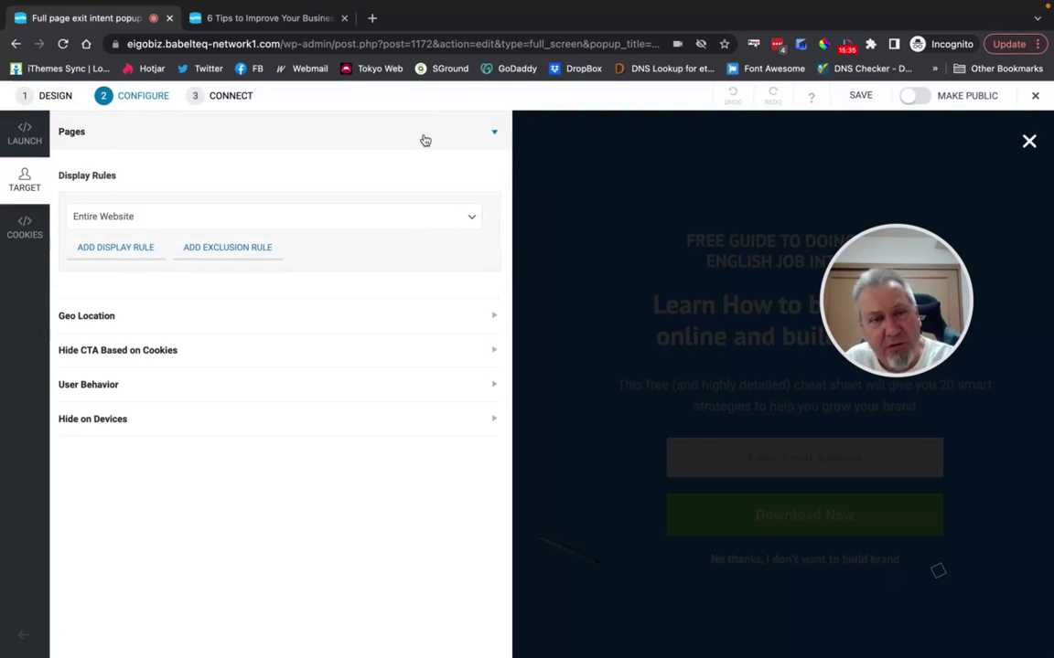
left_click(315, 221)
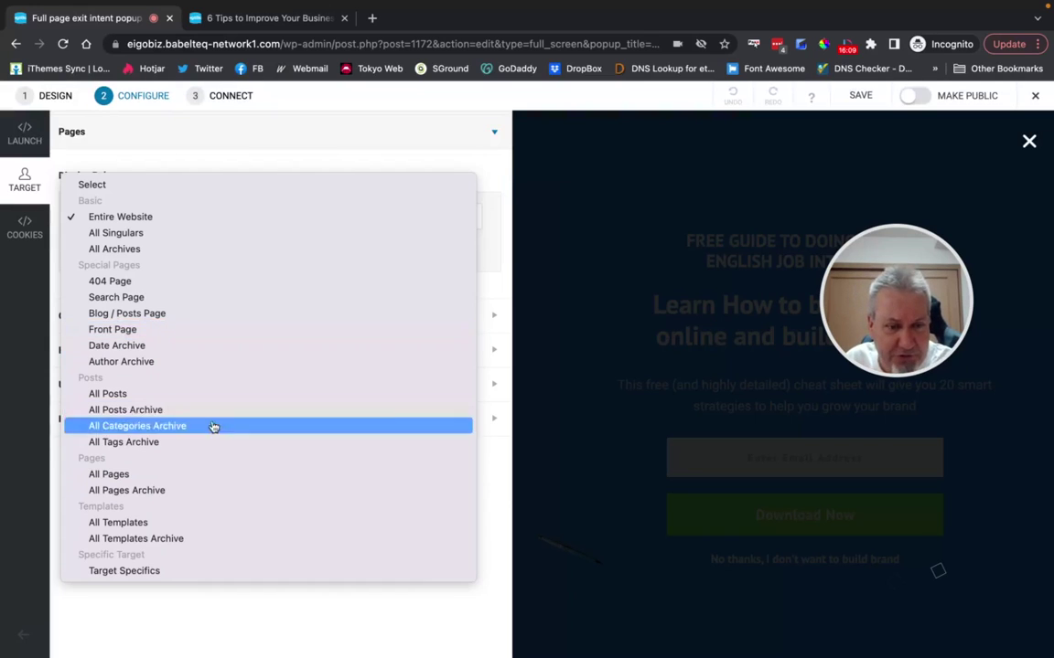
left_click(157, 572)
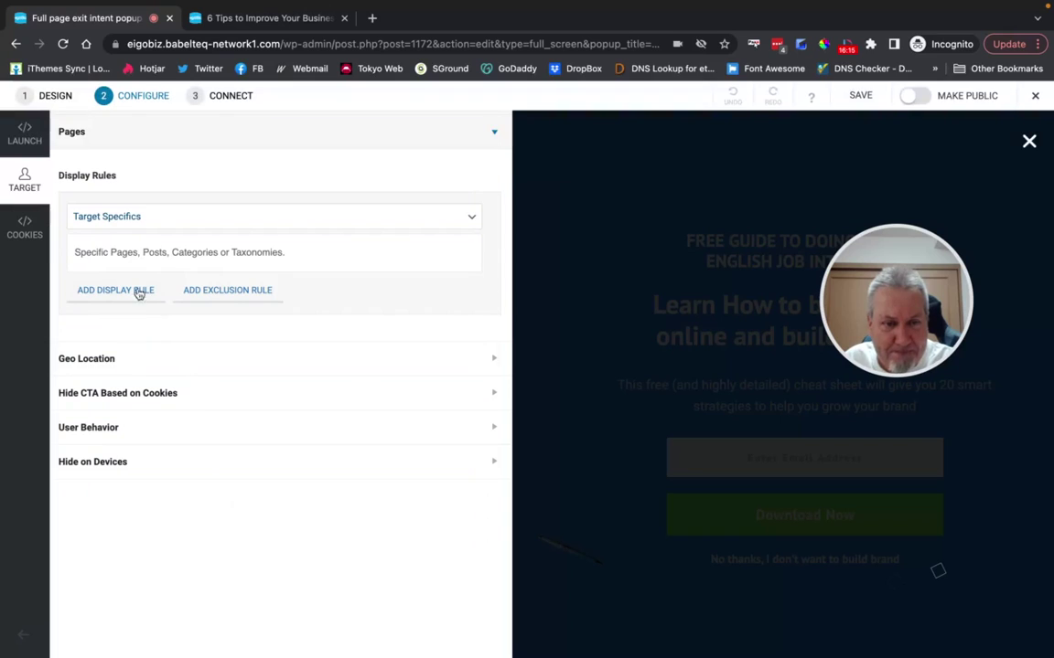
left_click(115, 251)
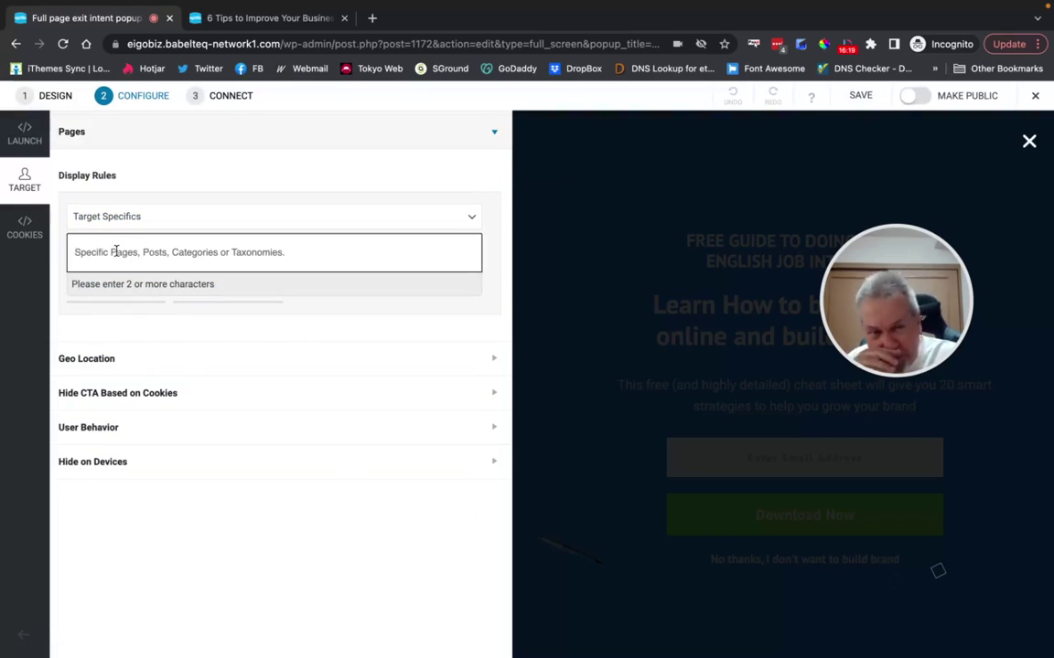
type("em")
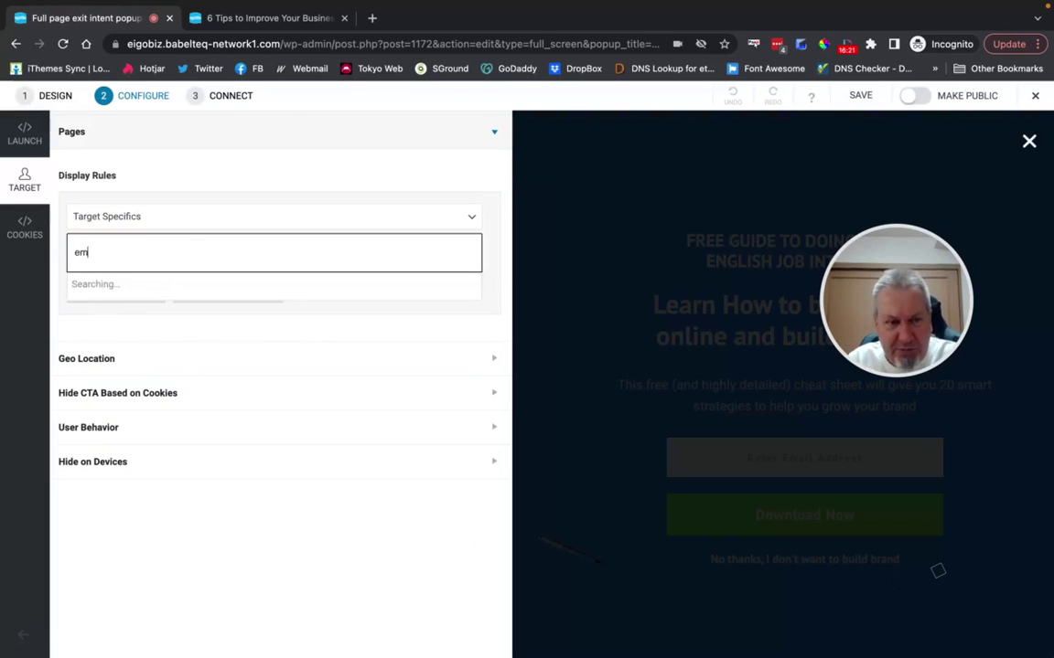
type("ail")
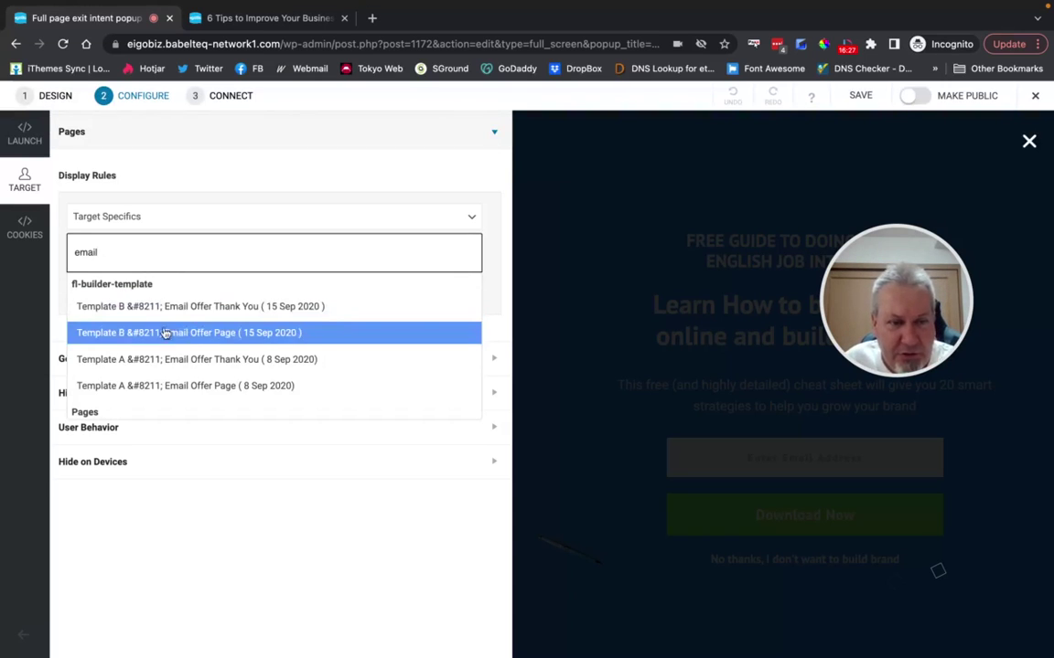
scroll(160, 329, "down", 3)
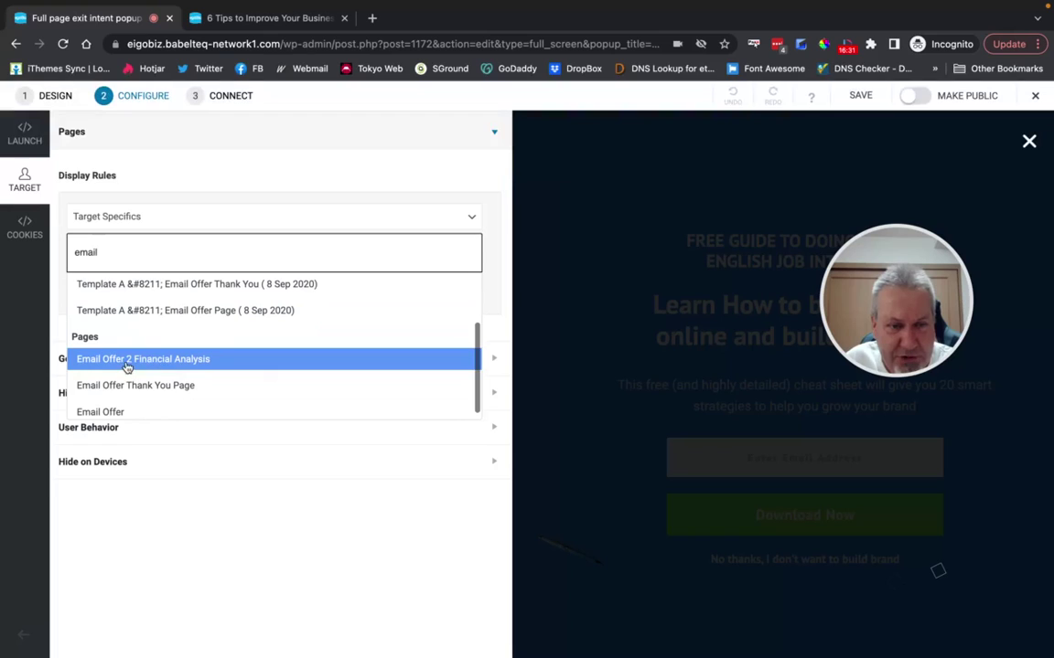
scroll(153, 379, "down", 1)
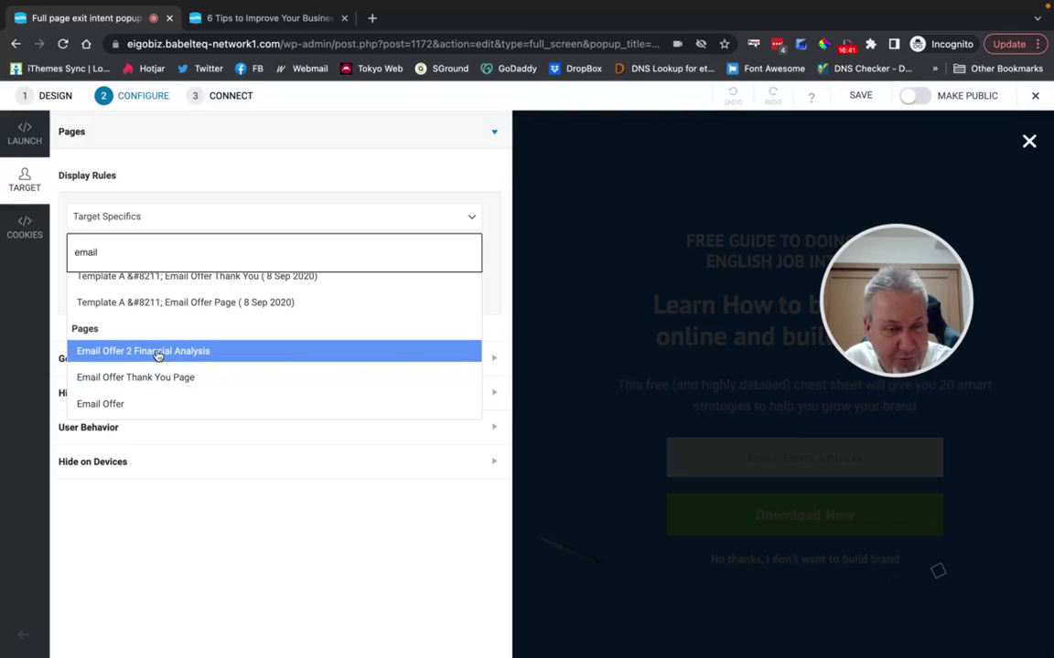
left_click(160, 411)
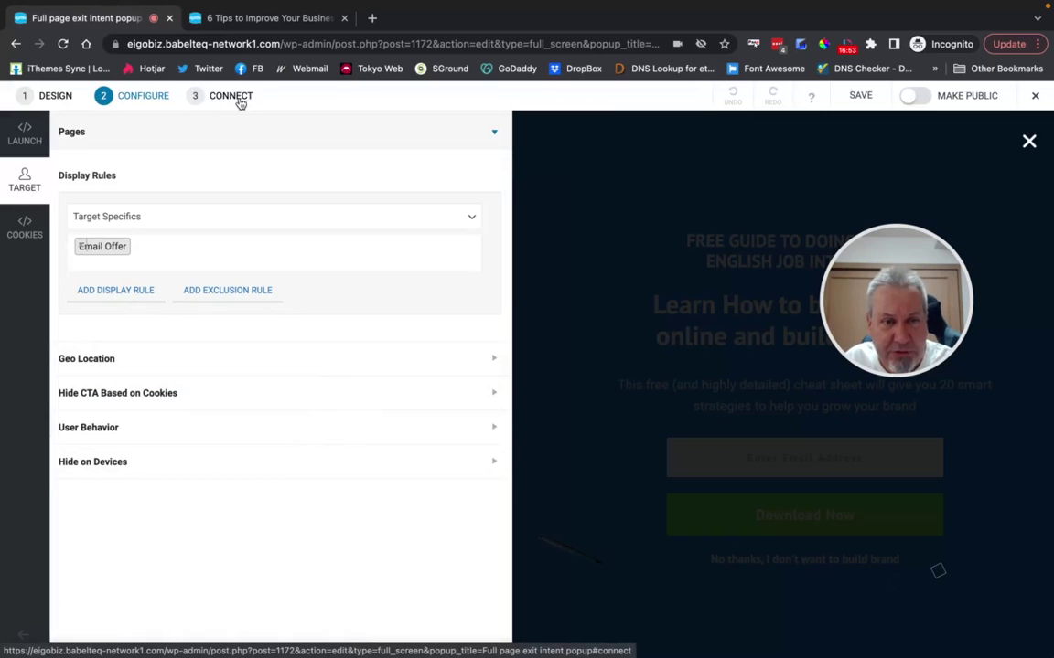
Save and publish the popup without choosing an email service connection, and return to the Convert Pro dashboard.
left_click(235, 97)
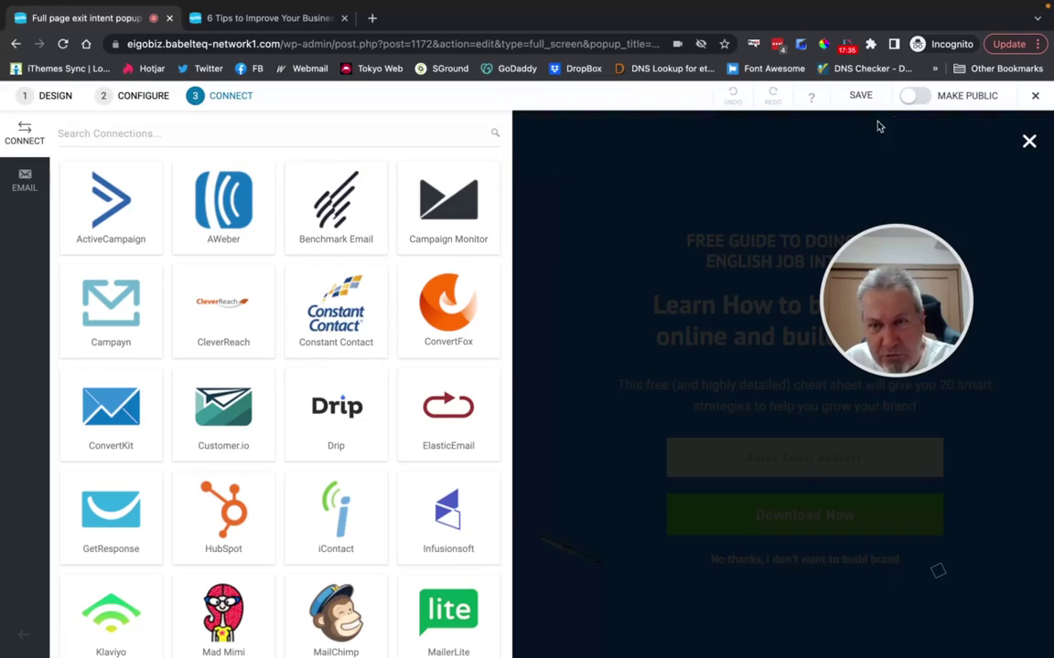
left_click(861, 95)
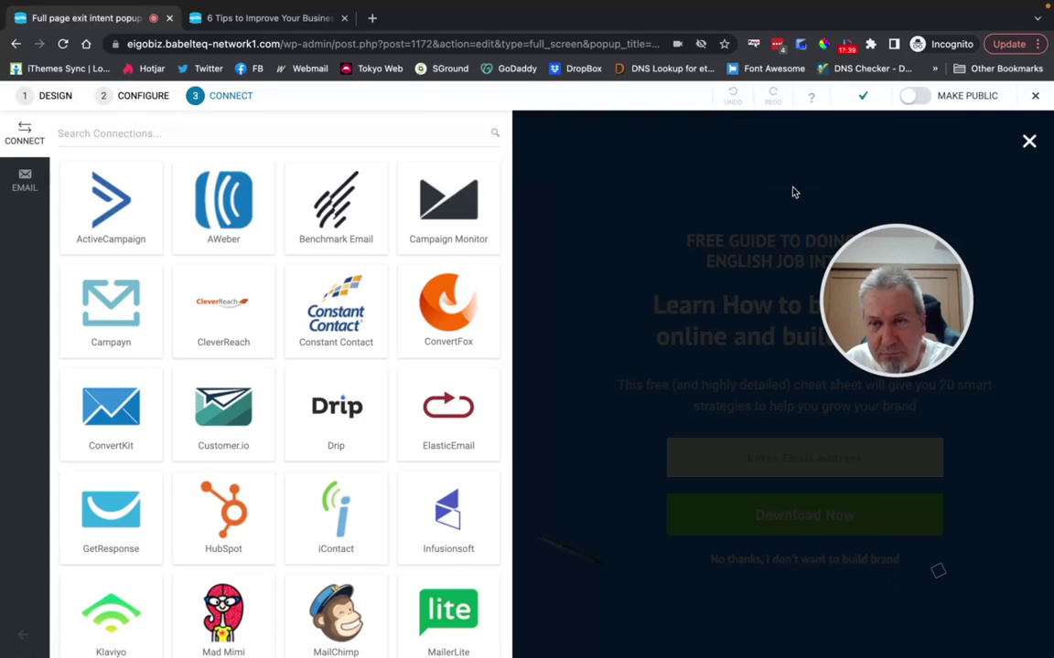
left_click(926, 99)
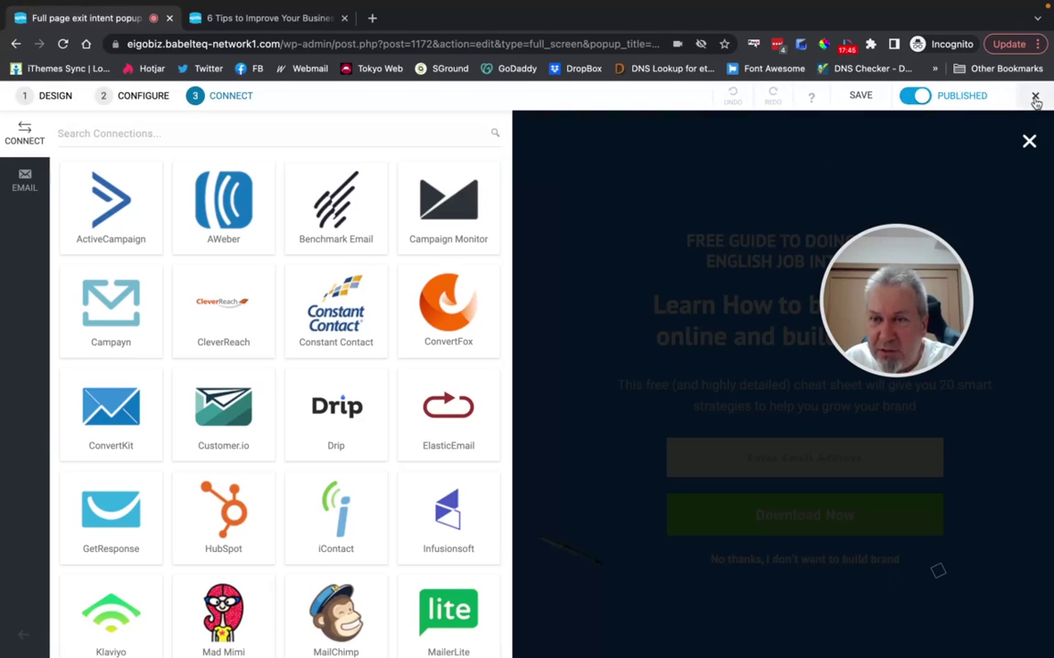
mouse_move(1035, 99)
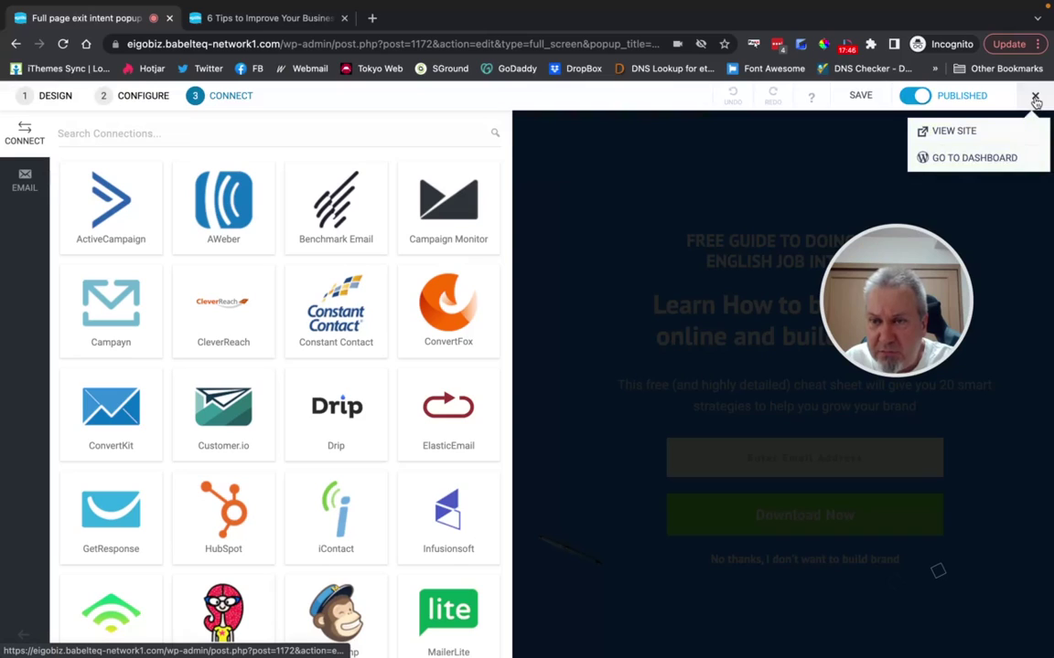
left_click(981, 157)
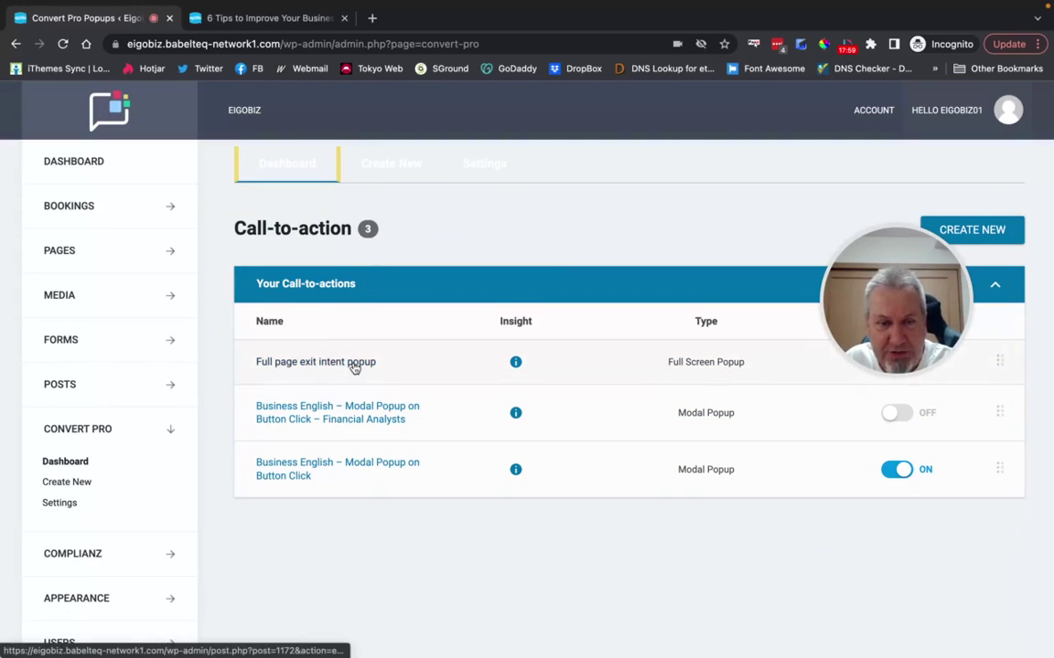
Refresh the live Email Offer page and test the exit intent popup by moving to leave the page.
left_click(294, 26)
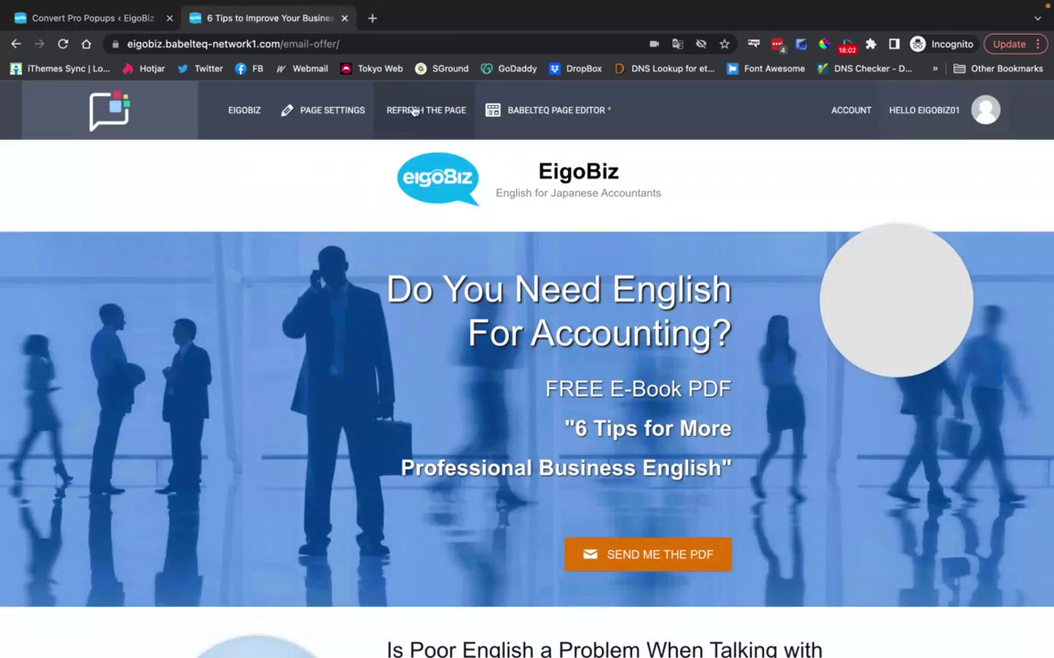
left_click(414, 109)
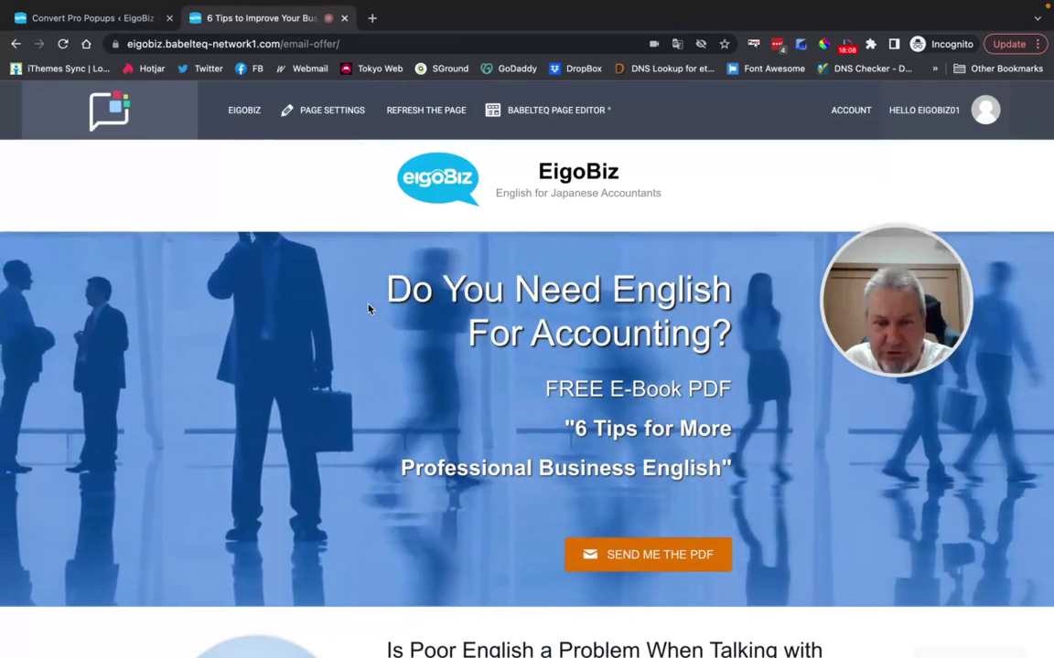
scroll(368, 308, "down", 3)
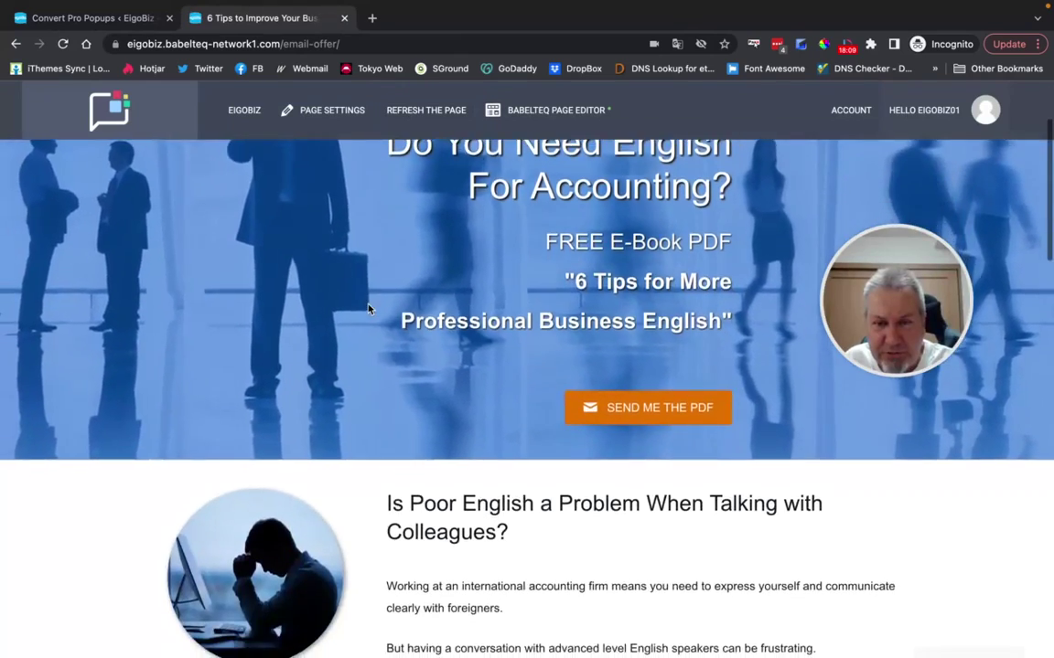
scroll(369, 308, "up", 3)
mouse_move(260, 5)
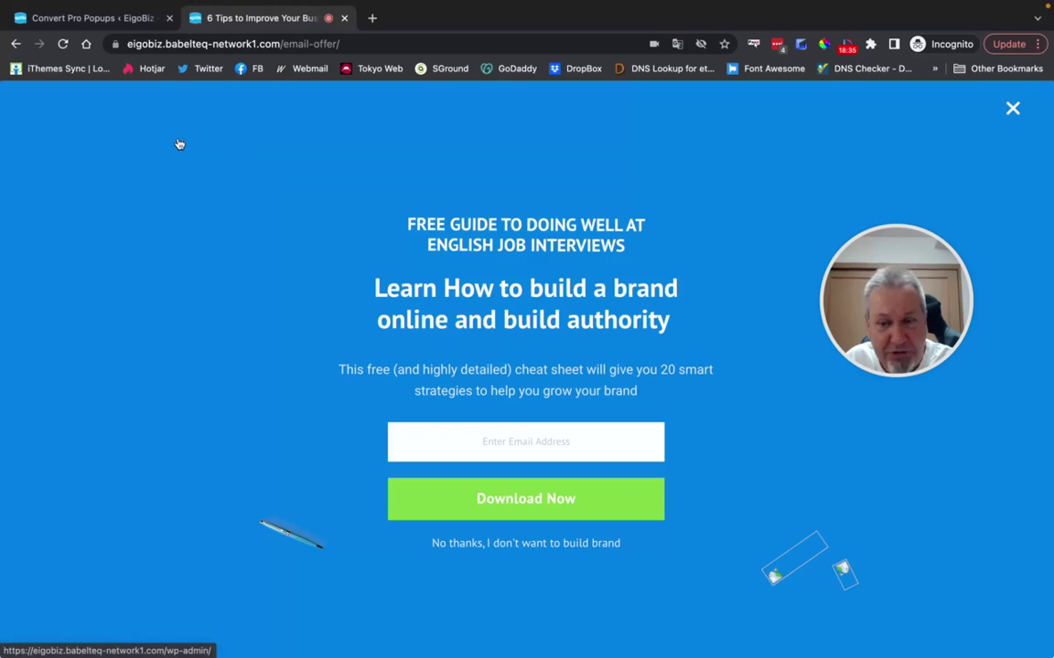
Reopen "Full page exit intent popup" for editing and delete the rightmost broken image near the popup's lower edge.
left_click(88, 20)
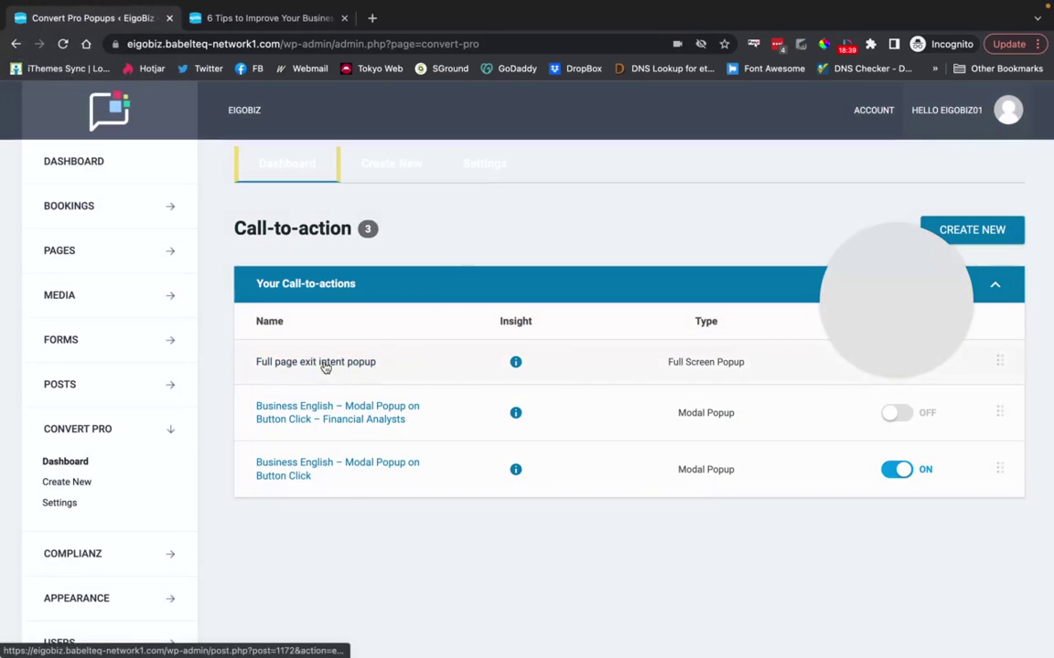
left_click(324, 365)
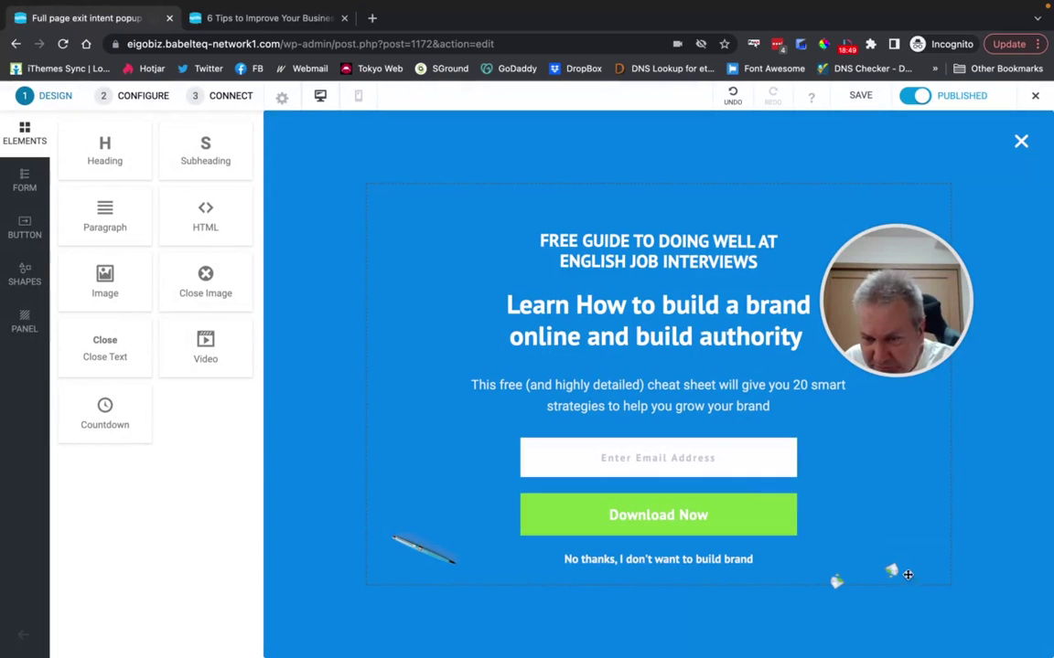
left_click(893, 572)
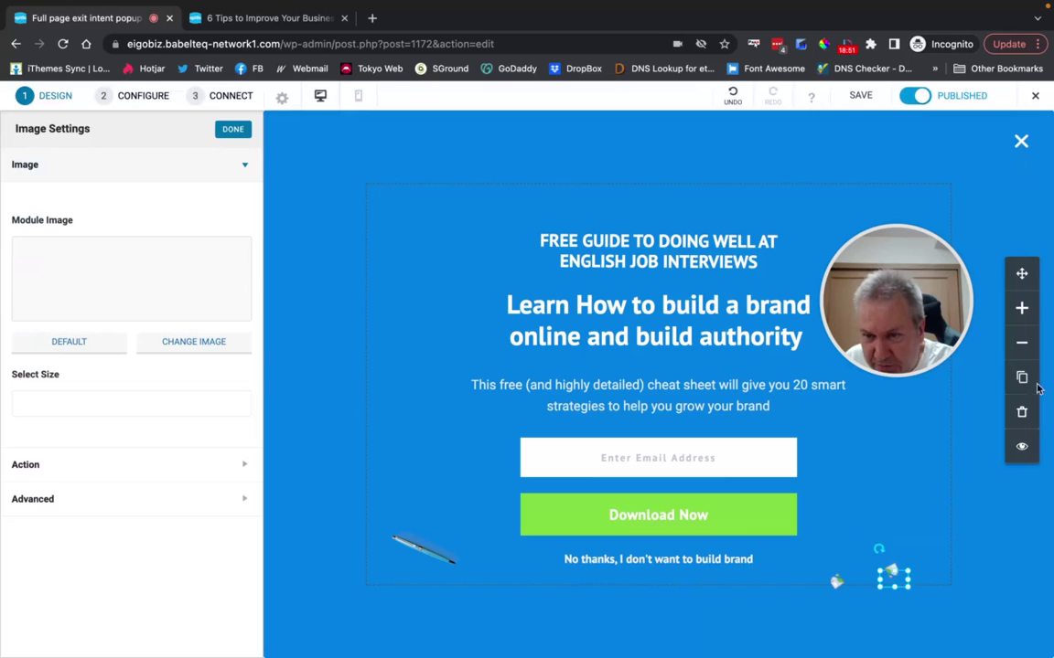
left_click(1021, 412)
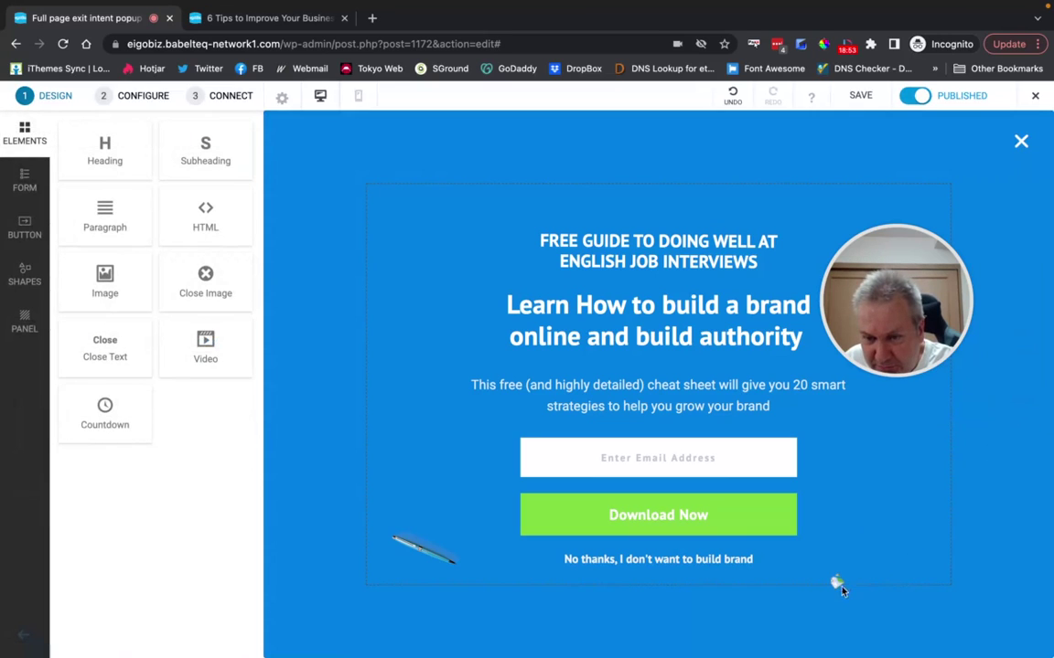
Delete the remaining broken image near the popup's lower edge and save the popup.
left_click(834, 581)
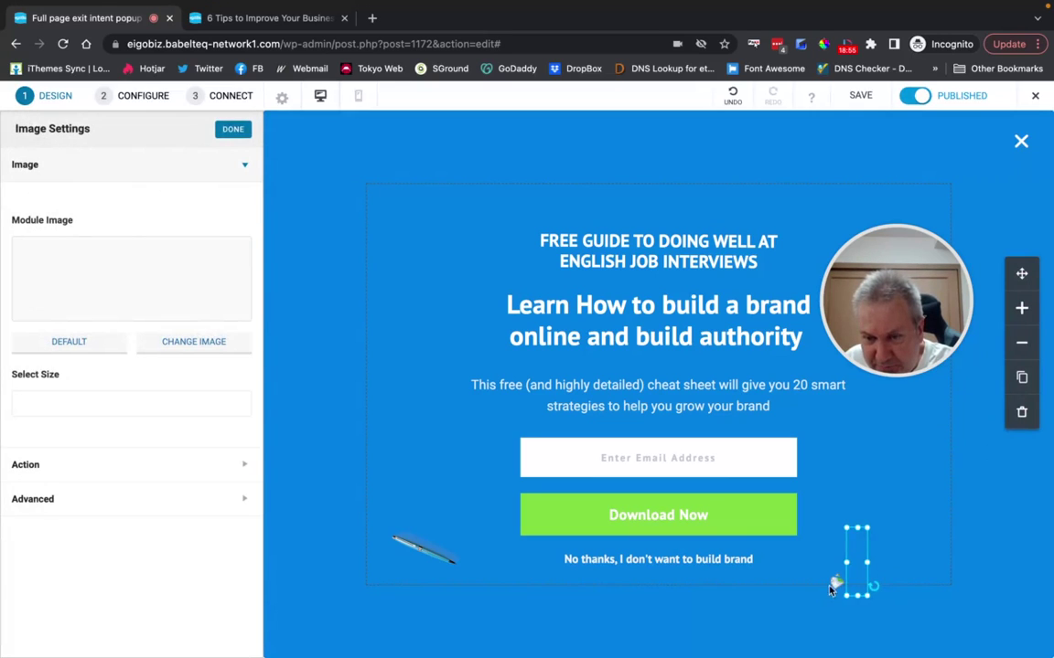
left_click(841, 584)
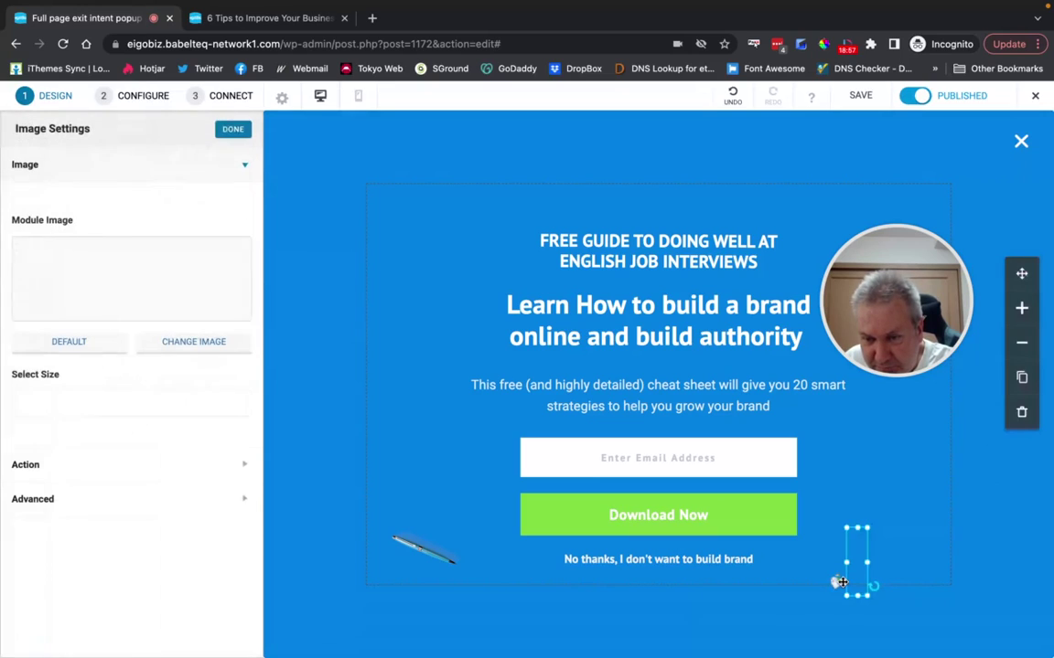
left_click(1022, 412)
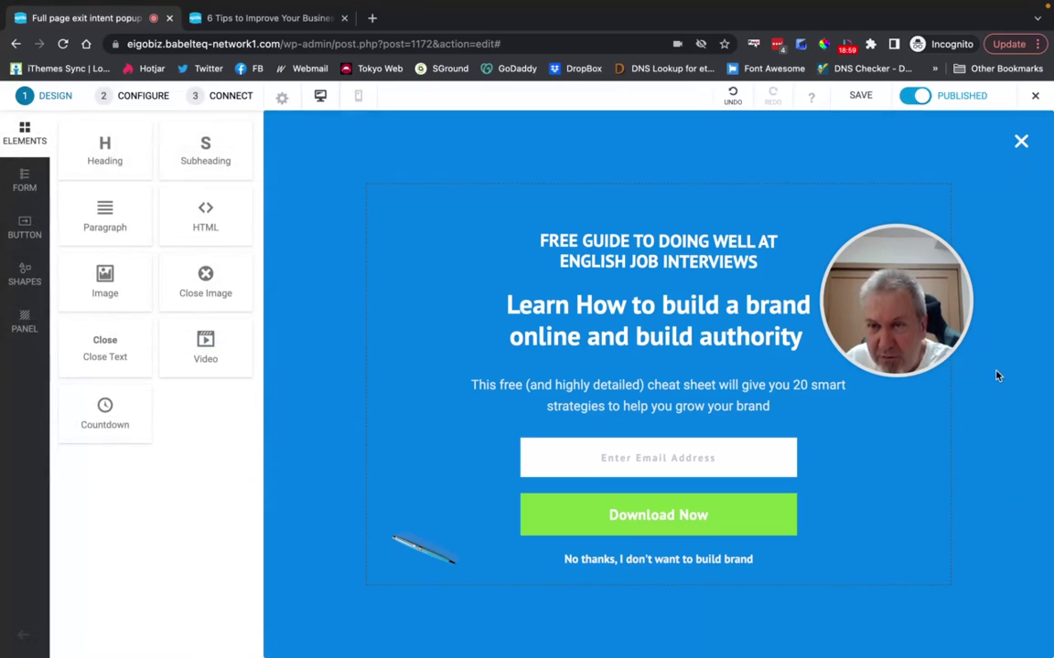
left_click(858, 96)
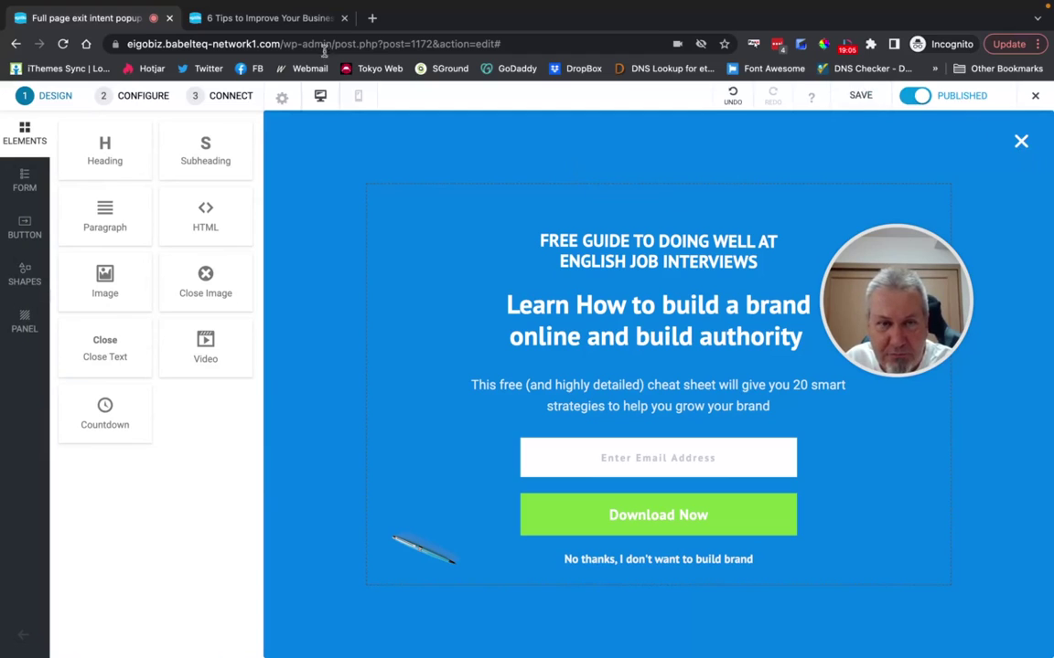
Refresh the live Email Offer page, trigger the exit intent popup by moving to leave, and close the popup.
left_click(240, 17)
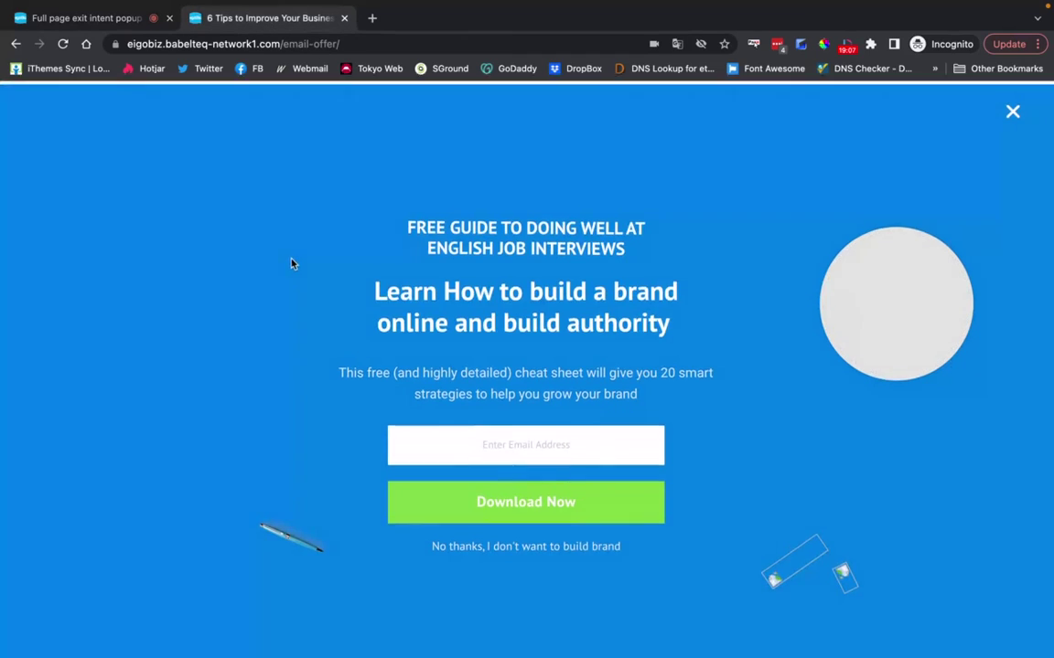
left_click(64, 44)
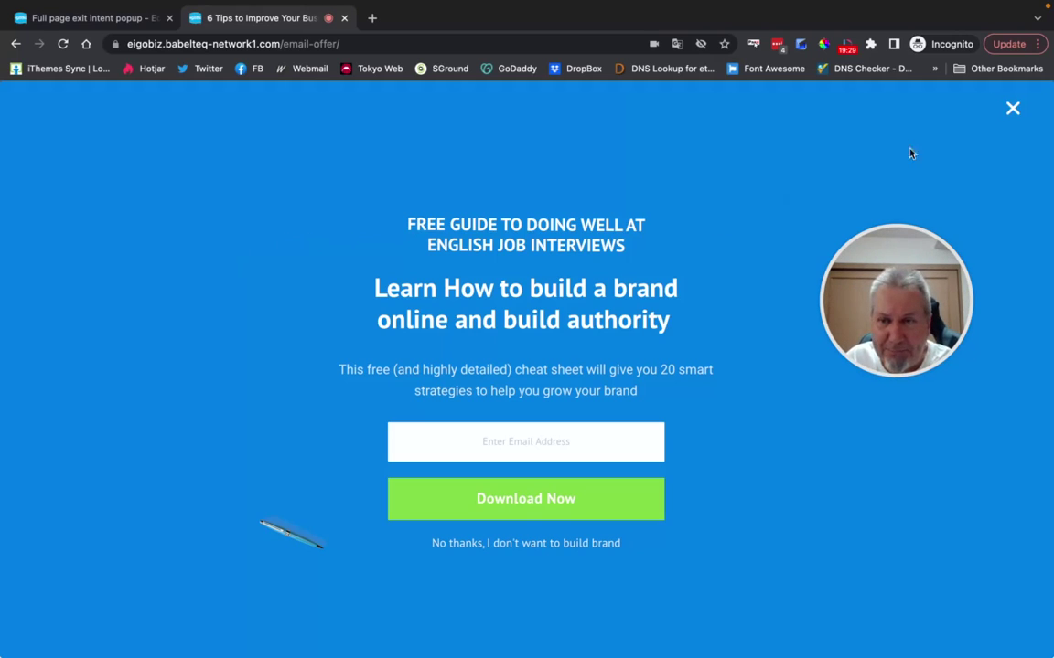
left_click(1011, 111)
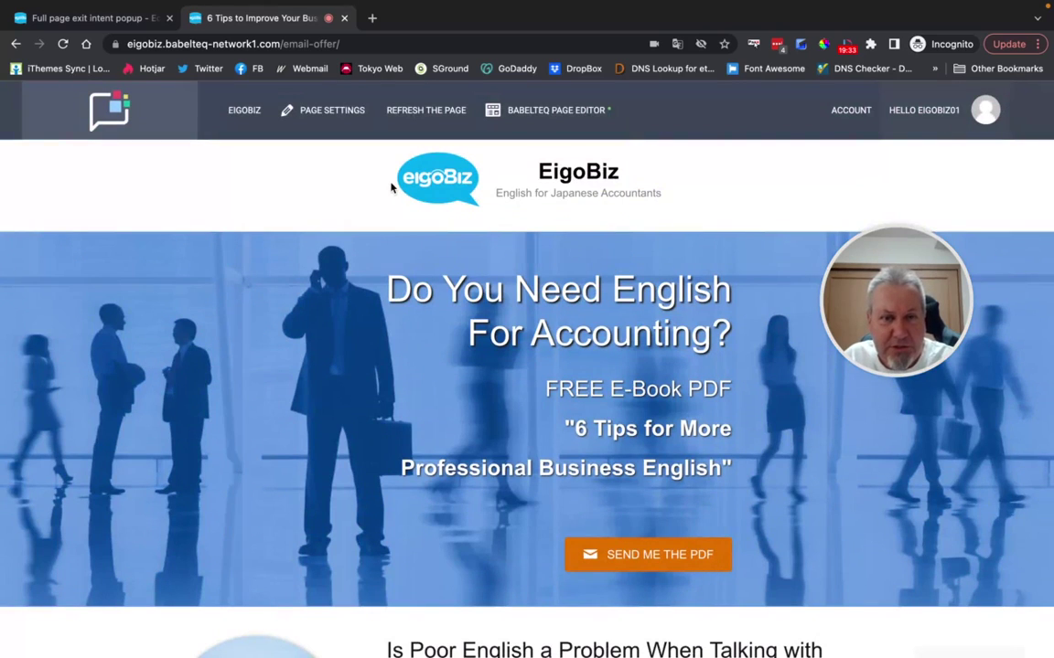
Leave the exit intent popup's editor and return to the Convert Pro dashboard.
left_click(89, 19)
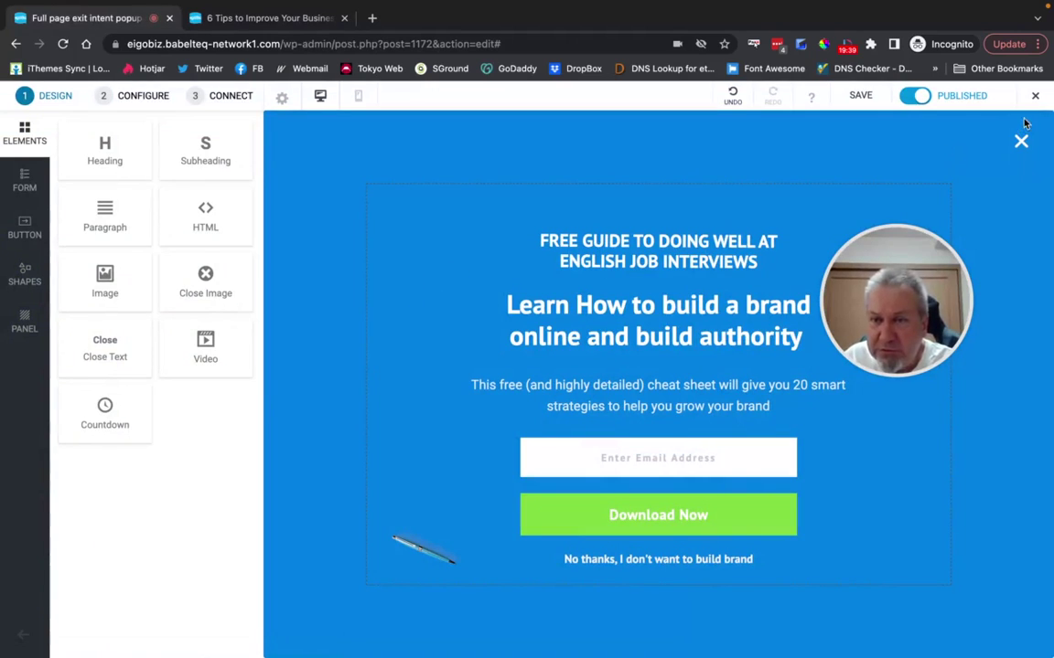
mouse_move(1039, 99)
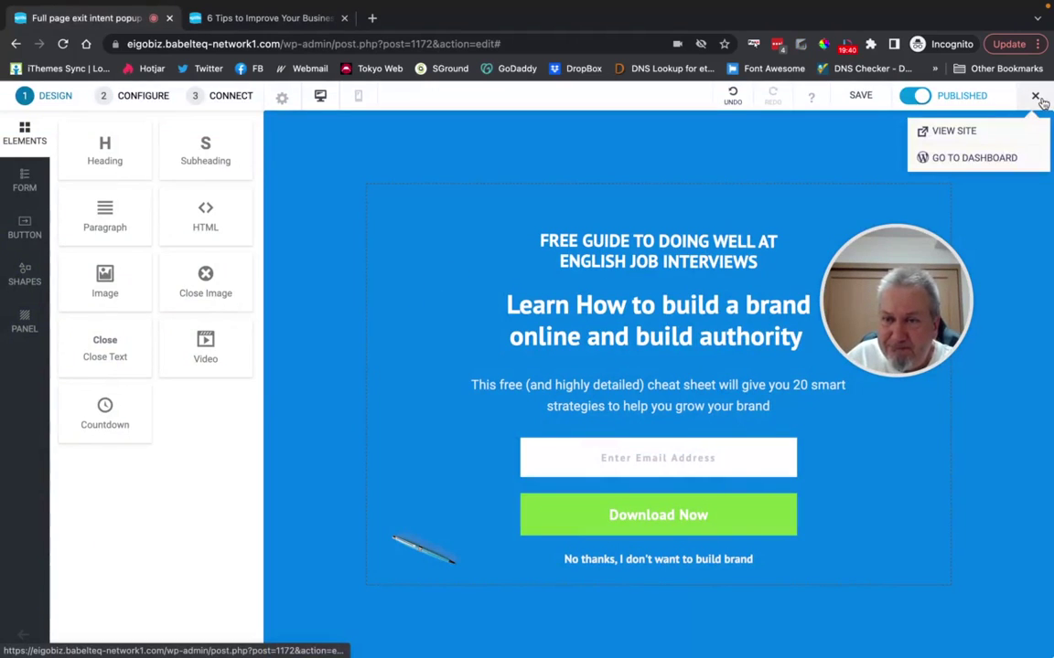
left_click(976, 159)
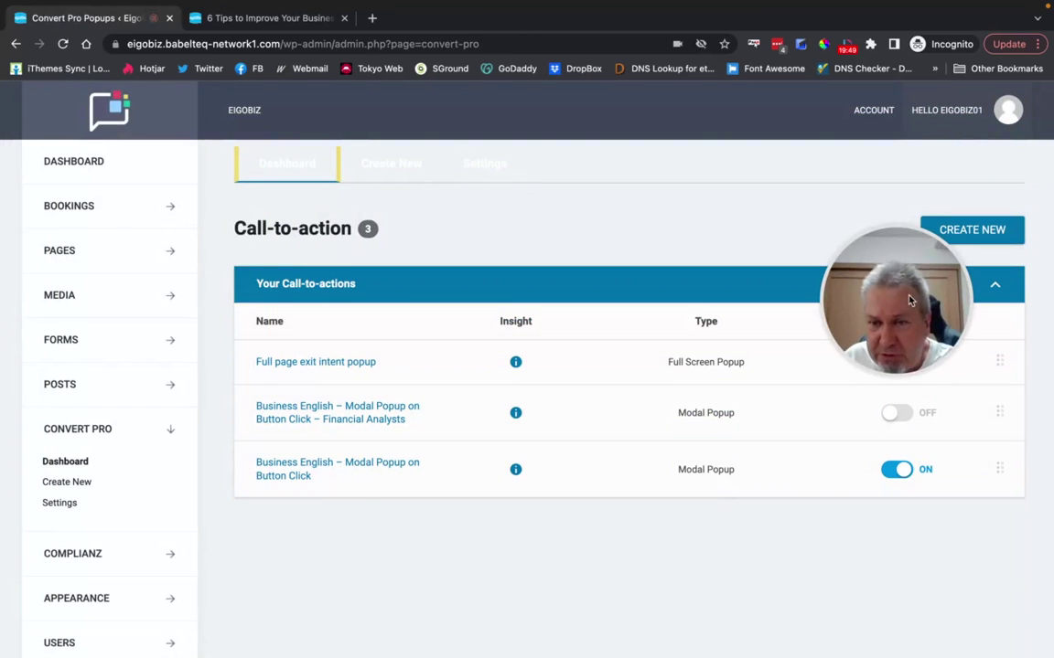
left_click_drag(903, 286, 944, 558)
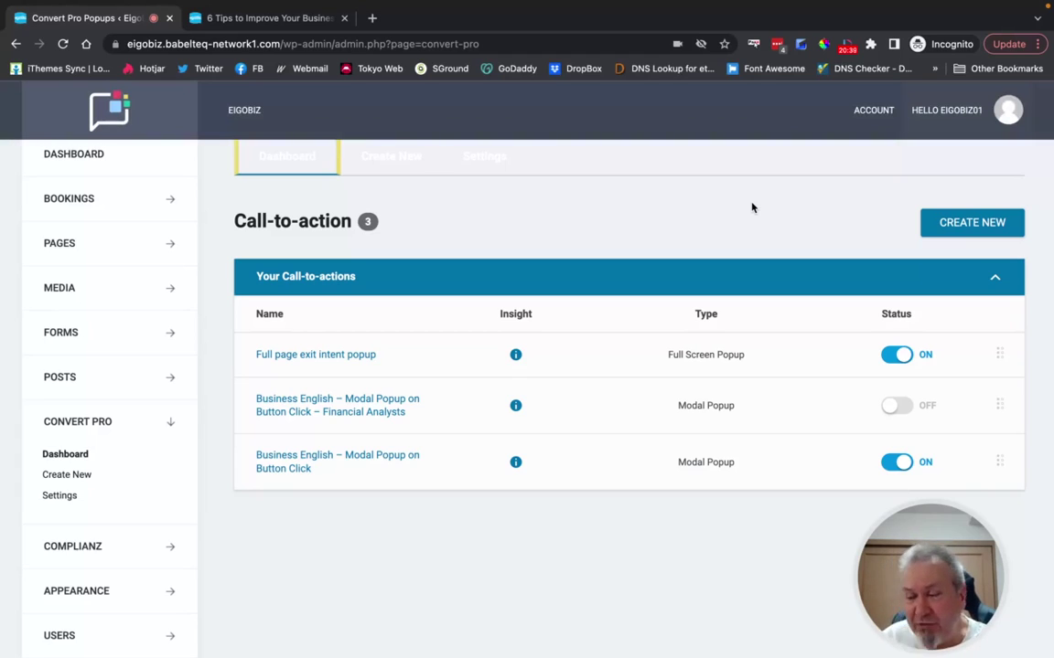
From the live site, open Fifth Post in My Blog Posts and view the area around its last paragraph.
left_click(264, 19)
scroll(616, 272, "down", 20)
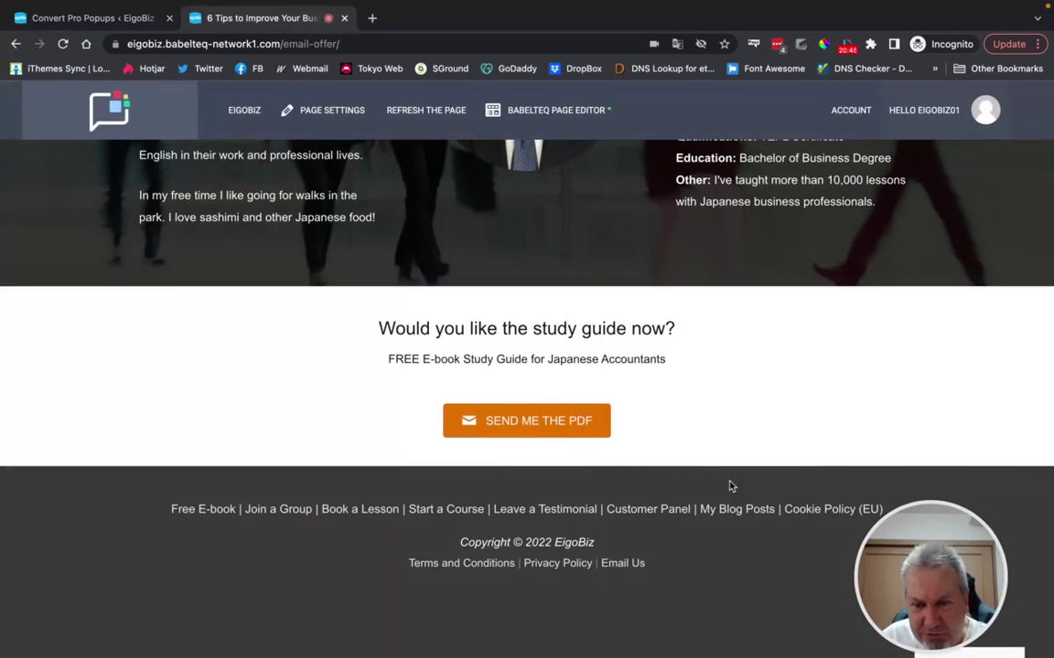
left_click(719, 511)
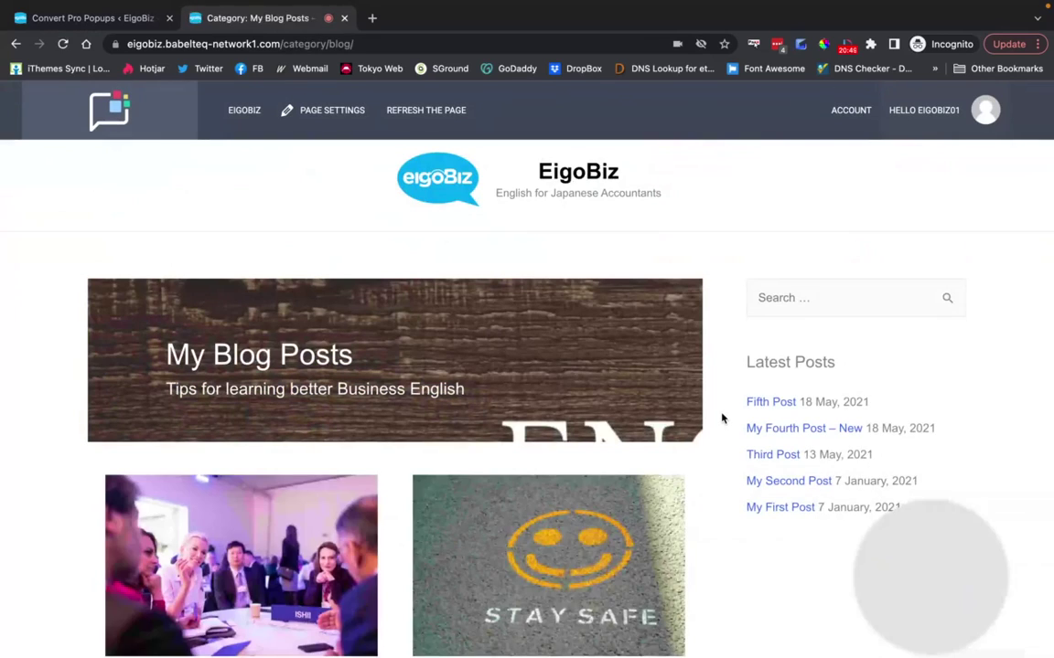
scroll(608, 400, "down", 4)
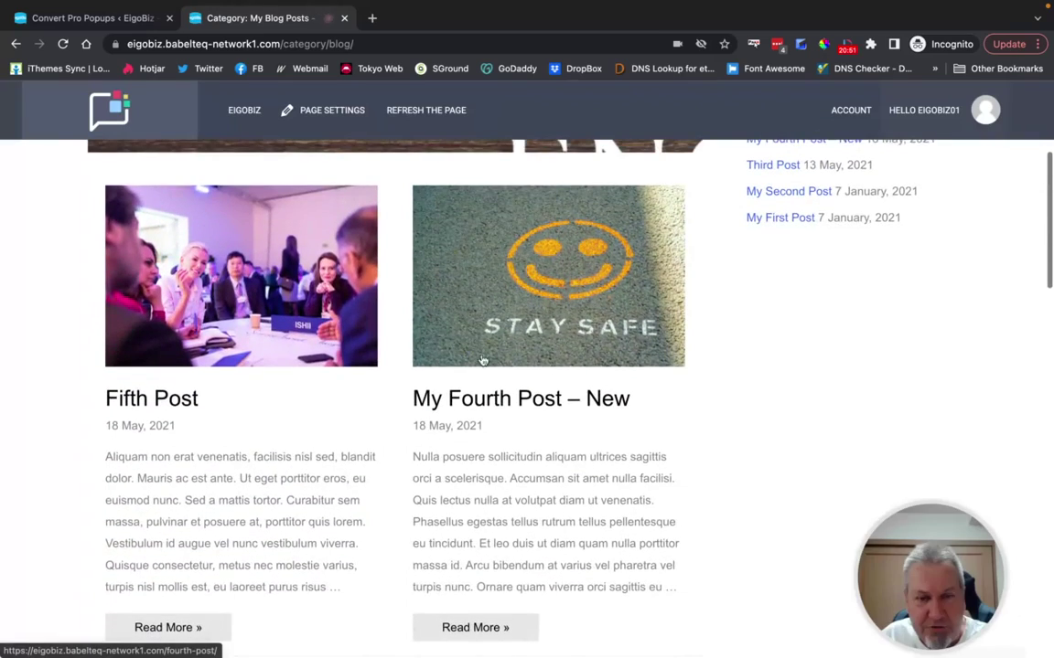
left_click(246, 277)
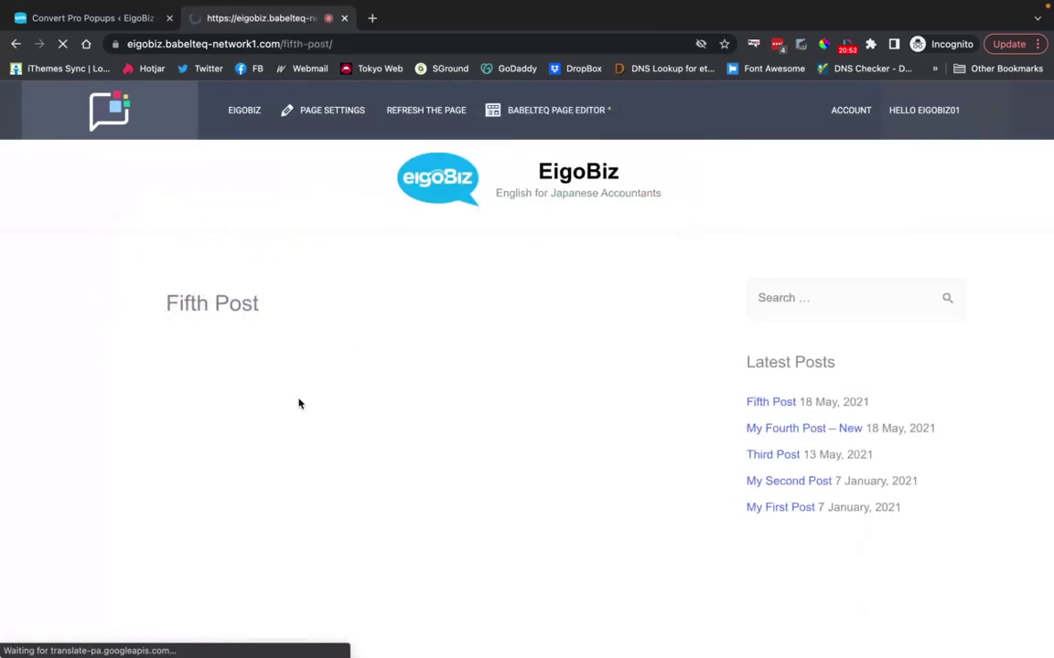
scroll(755, 381, "down", 3)
scroll(755, 382, "down", 10)
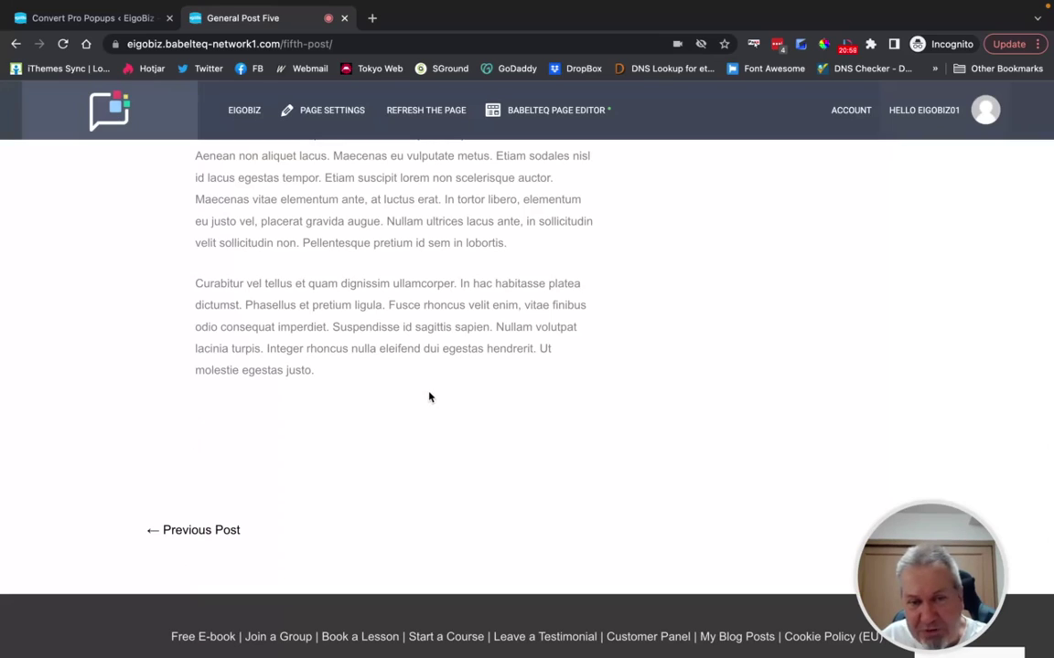
scroll(429, 397, "up", 1)
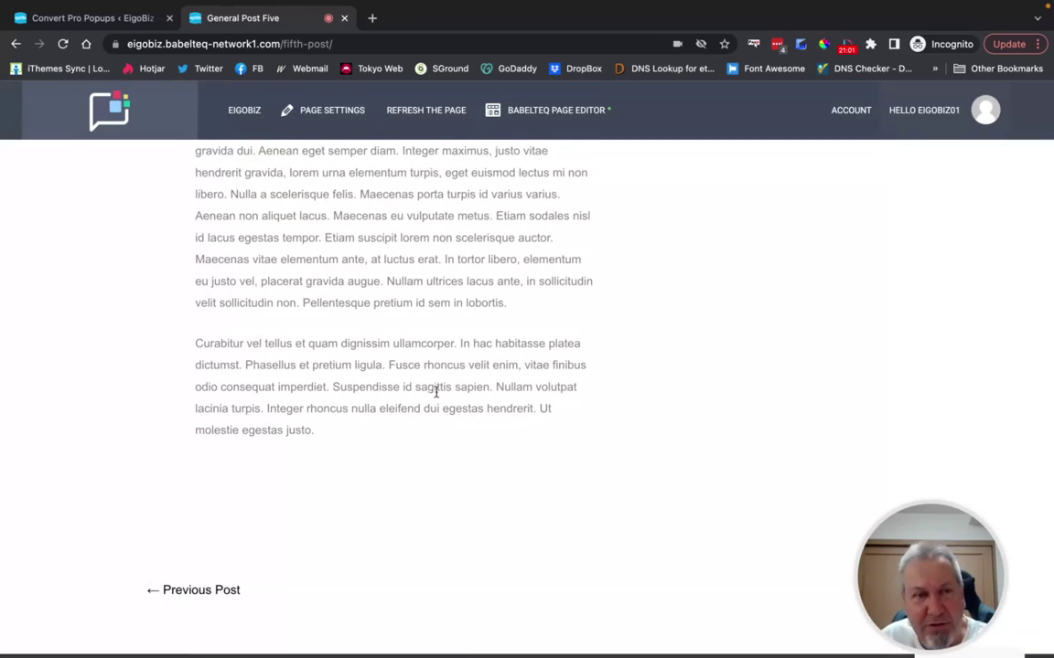
Start a new Convert Pro call-to-action of the In Content Form type.
left_click(92, 18)
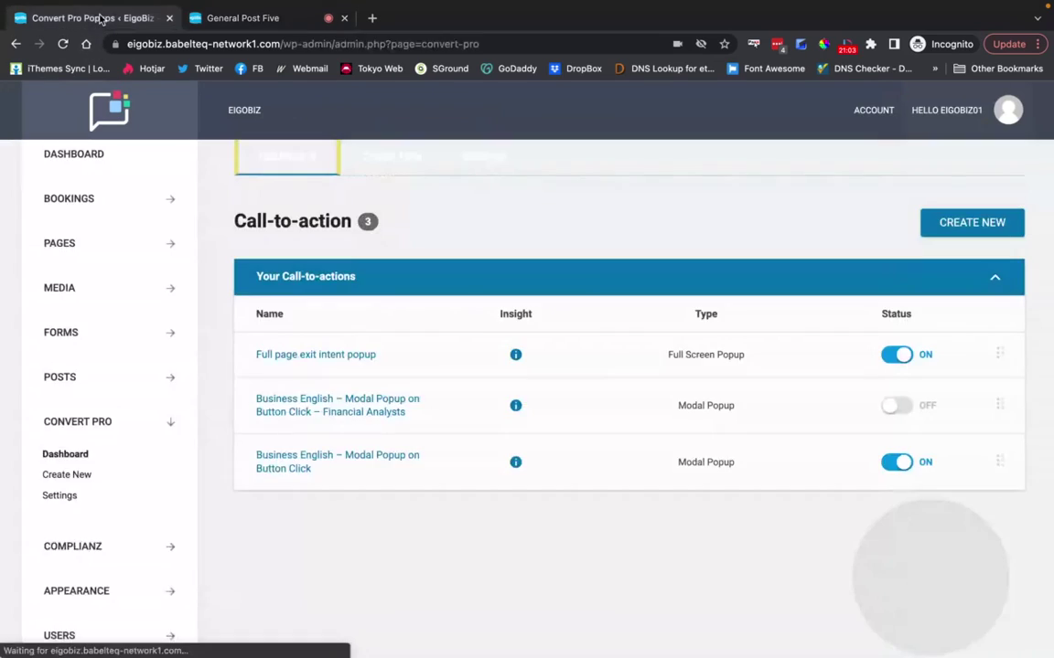
left_click(947, 223)
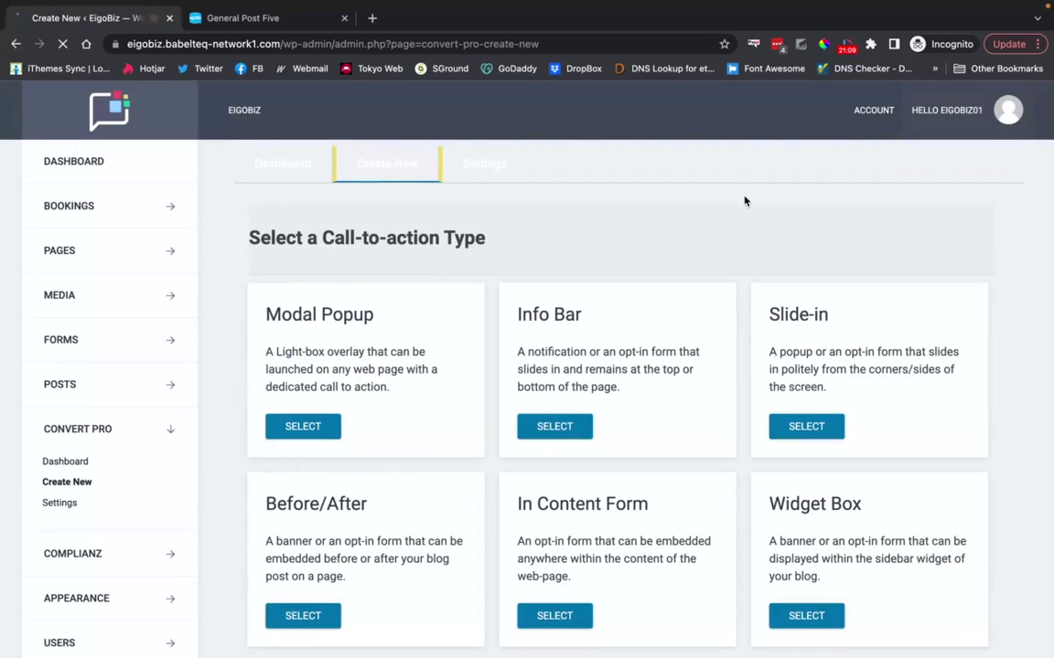
scroll(718, 310, "down", 1)
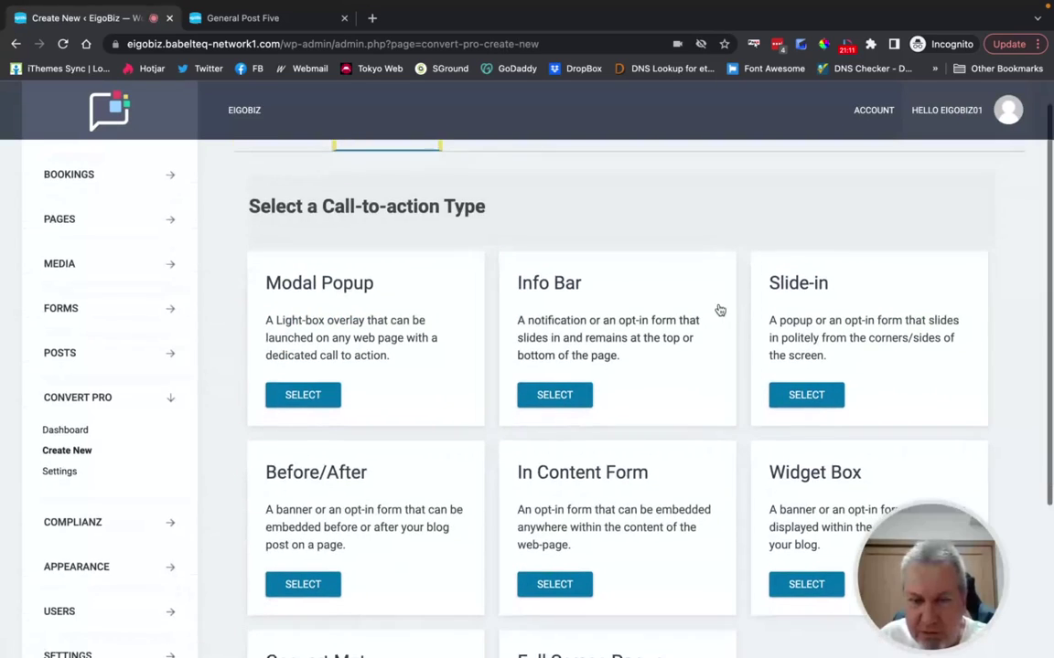
scroll(696, 391, "down", 3)
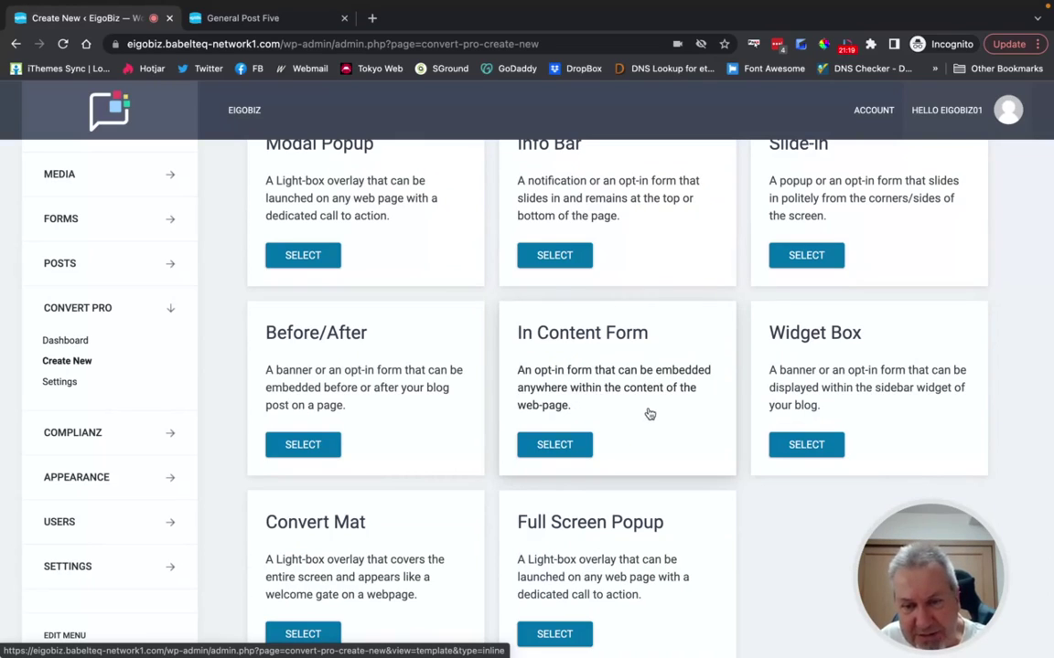
left_click(577, 445)
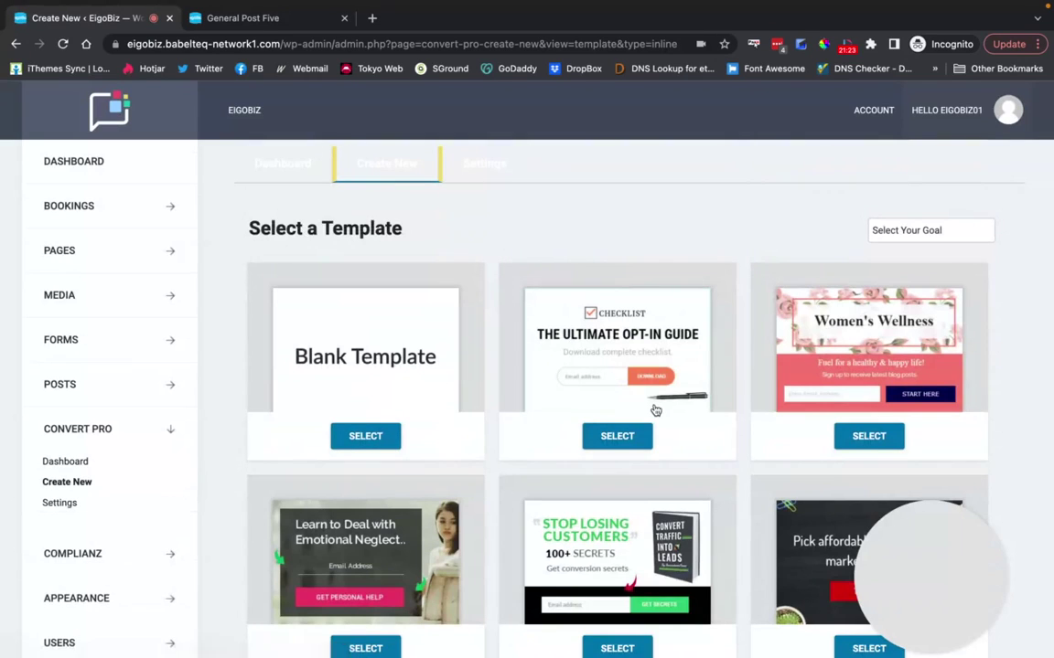
Create the form from The Ultimate Opt-In Guide checklist template and name it "In content embed form".
scroll(572, 320, "down", 1)
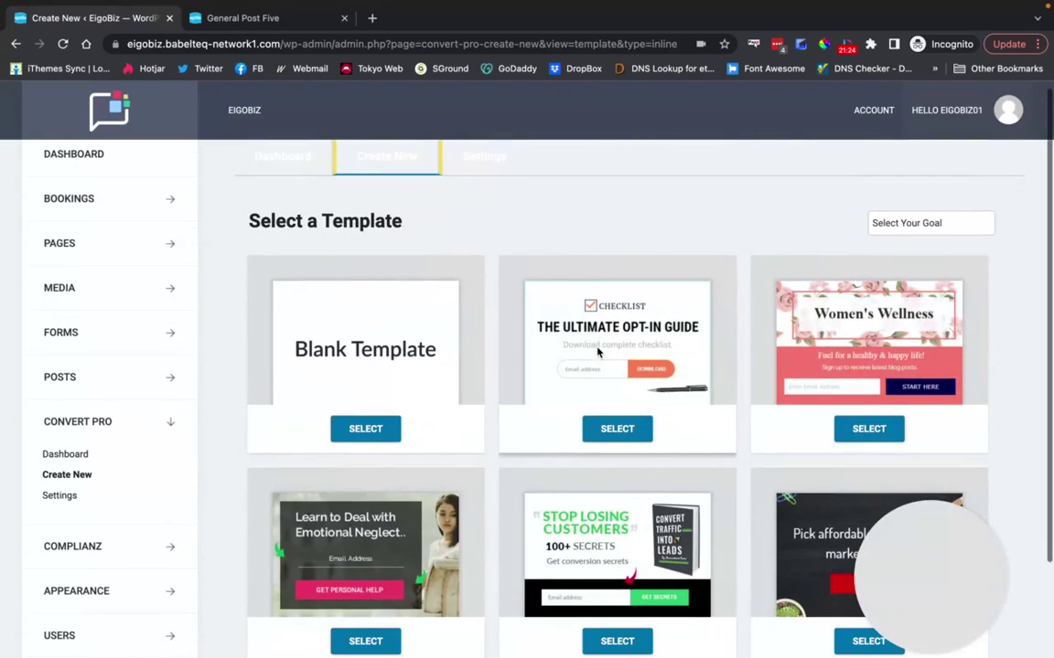
left_click(622, 431)
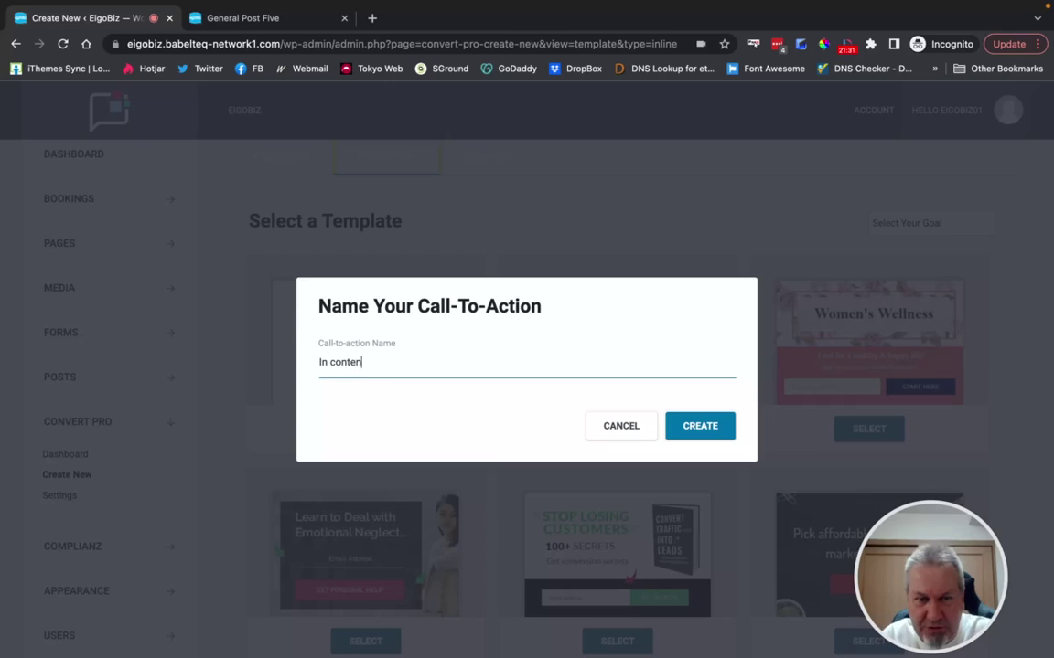
type("In content embed form")
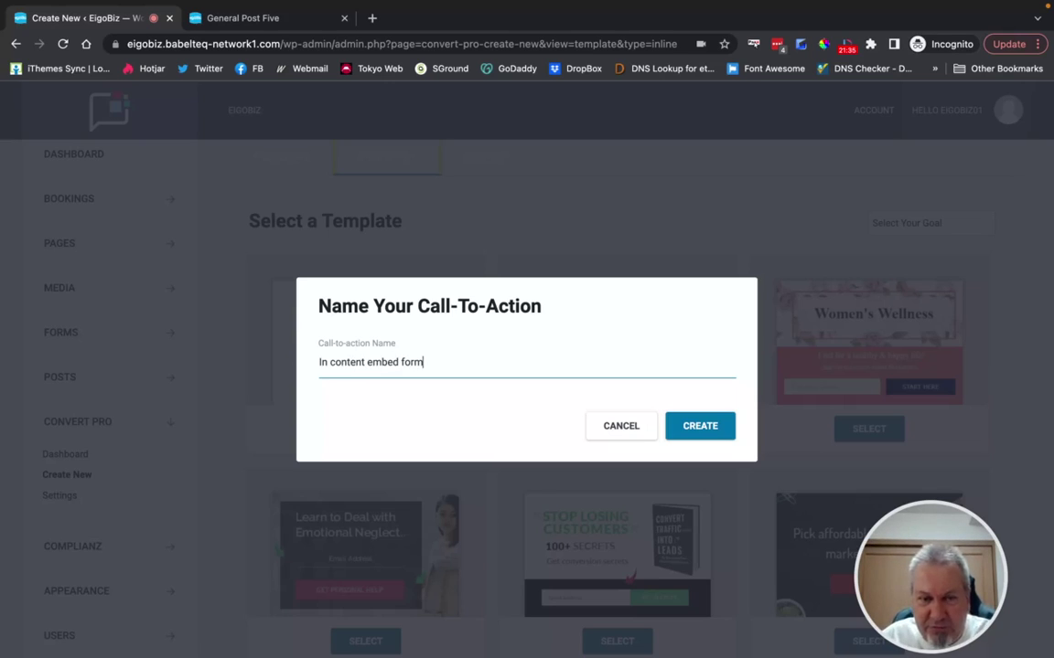
left_click(704, 432)
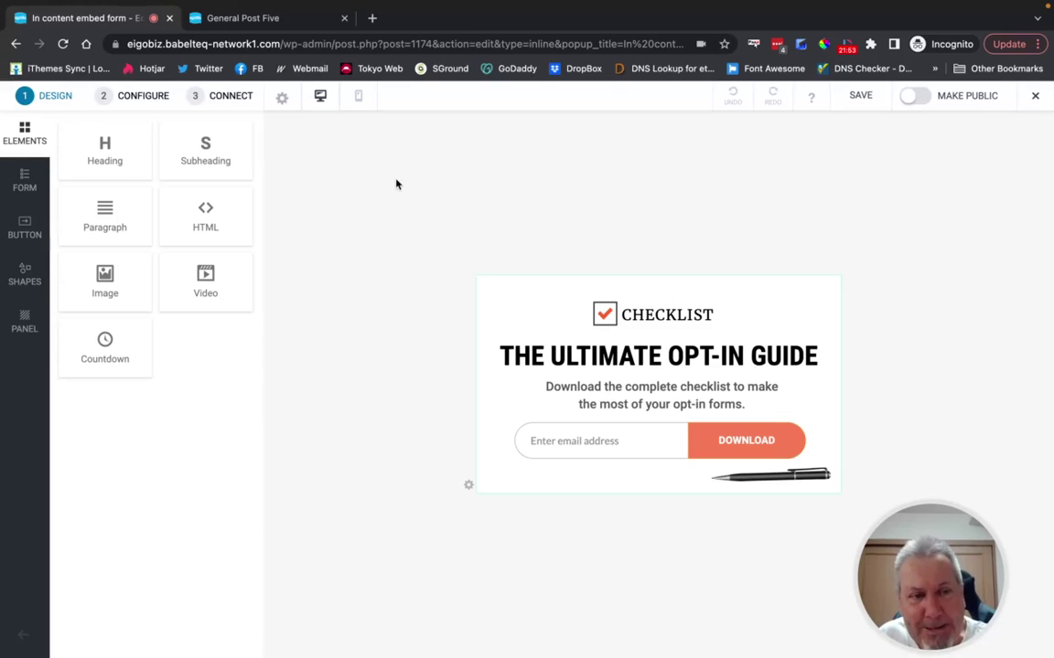
Copy the form's Display Inline embed shortcode from its configuration settings.
left_click(147, 97)
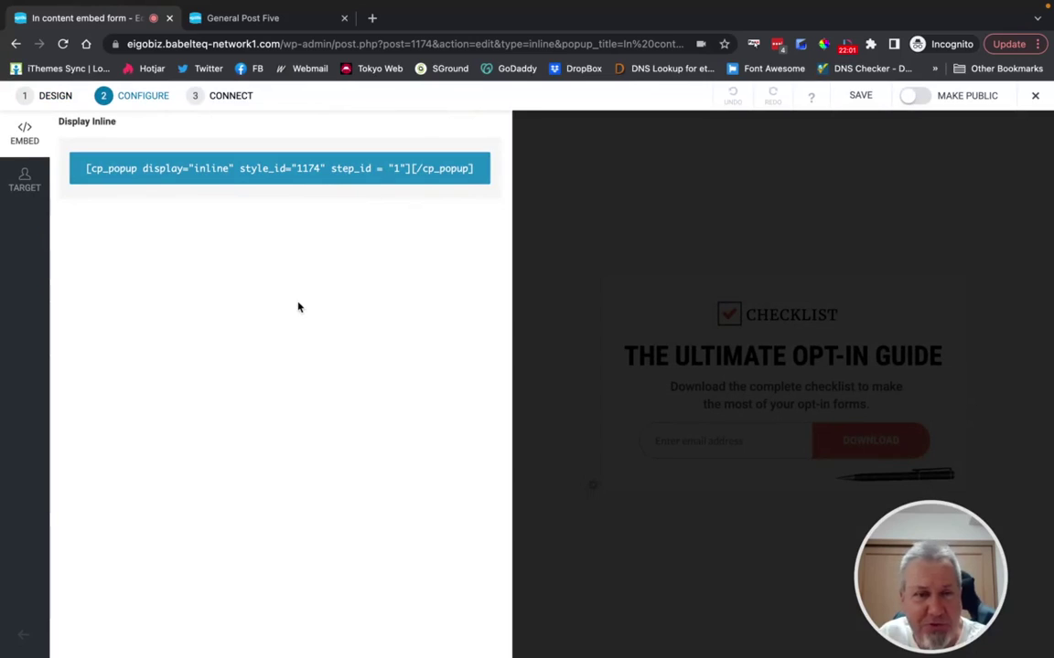
left_click(210, 170)
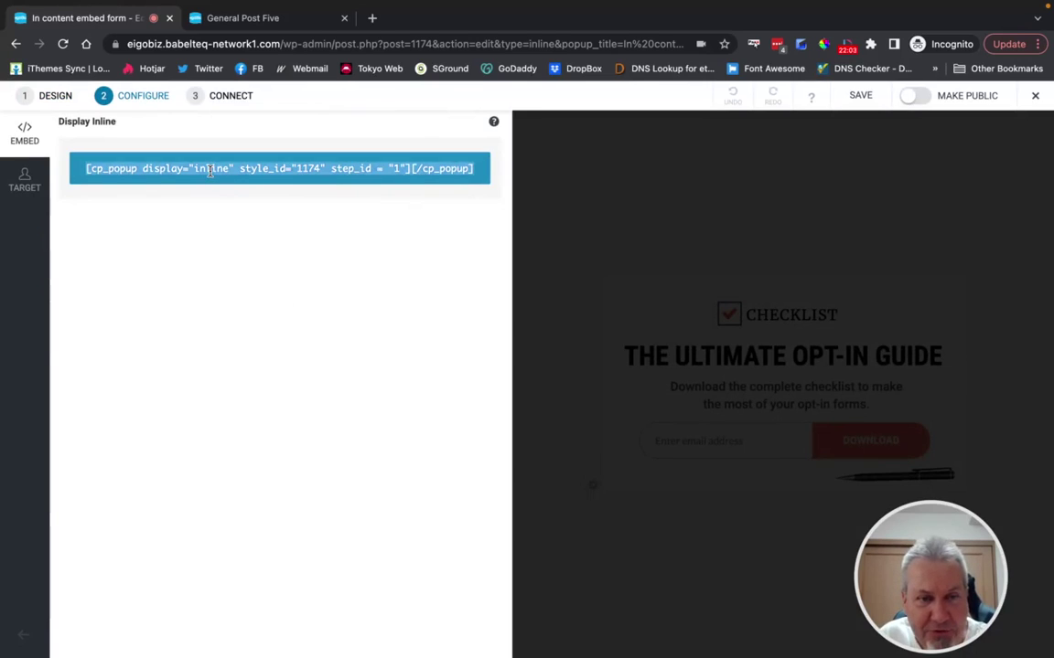
right_click(211, 171)
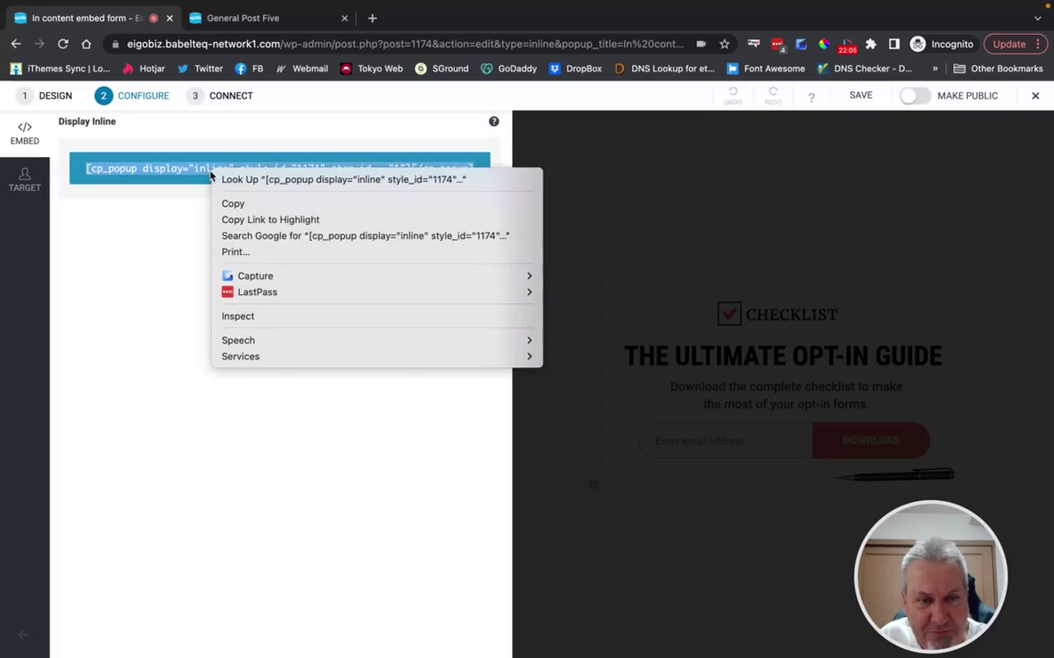
left_click(232, 203)
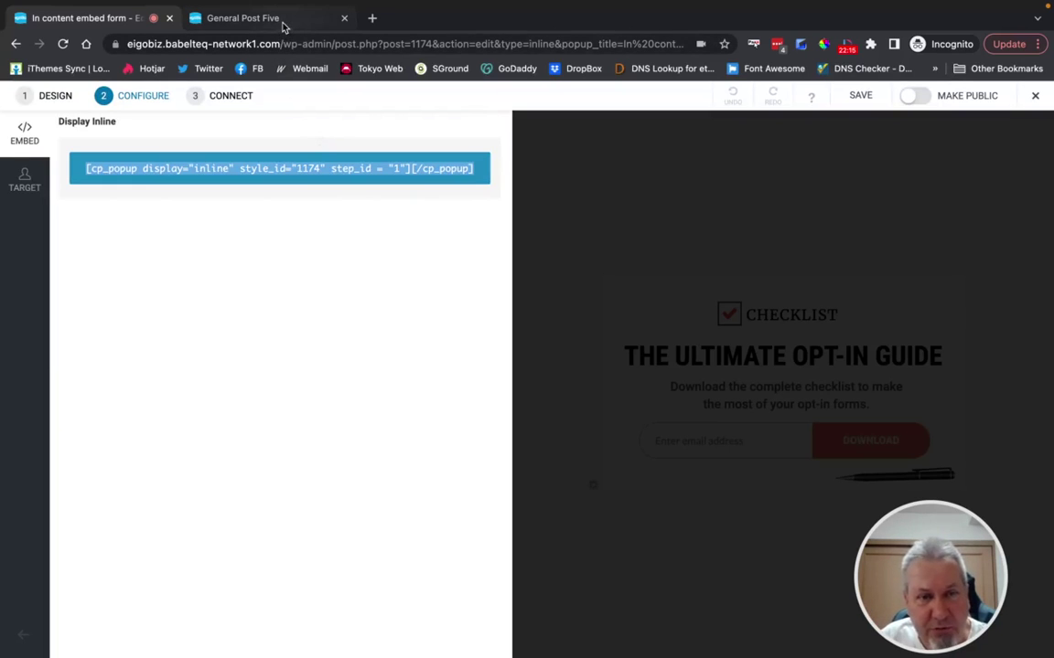
Edit Fifth Post in the Babelteq page editor and add an HTML module below its last paragraph.
left_click(283, 28)
scroll(588, 293, "up", 3)
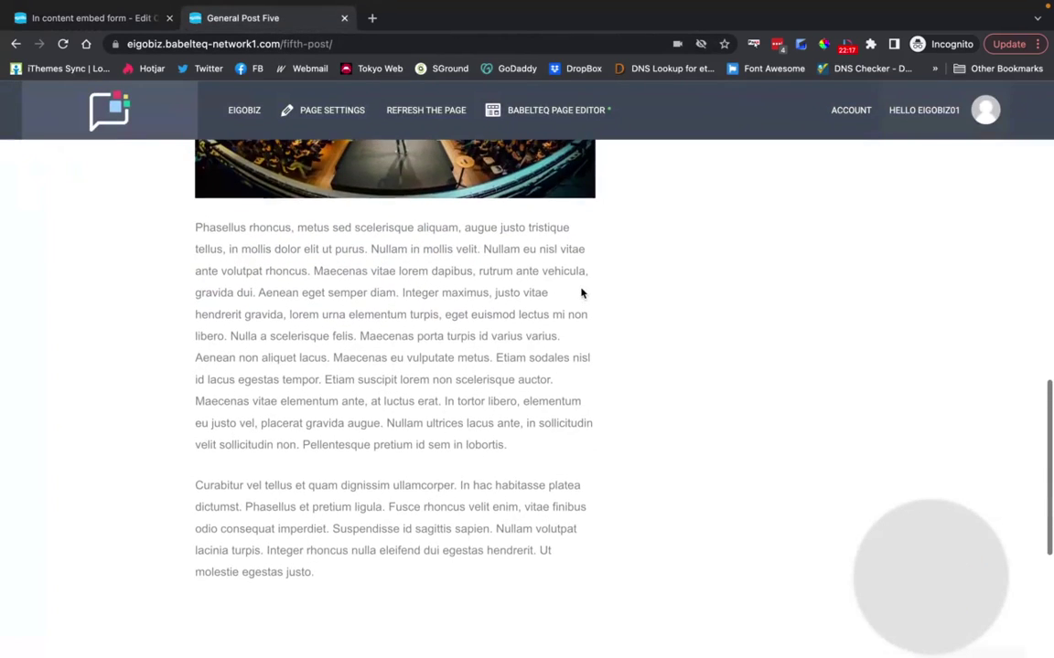
left_click(545, 113)
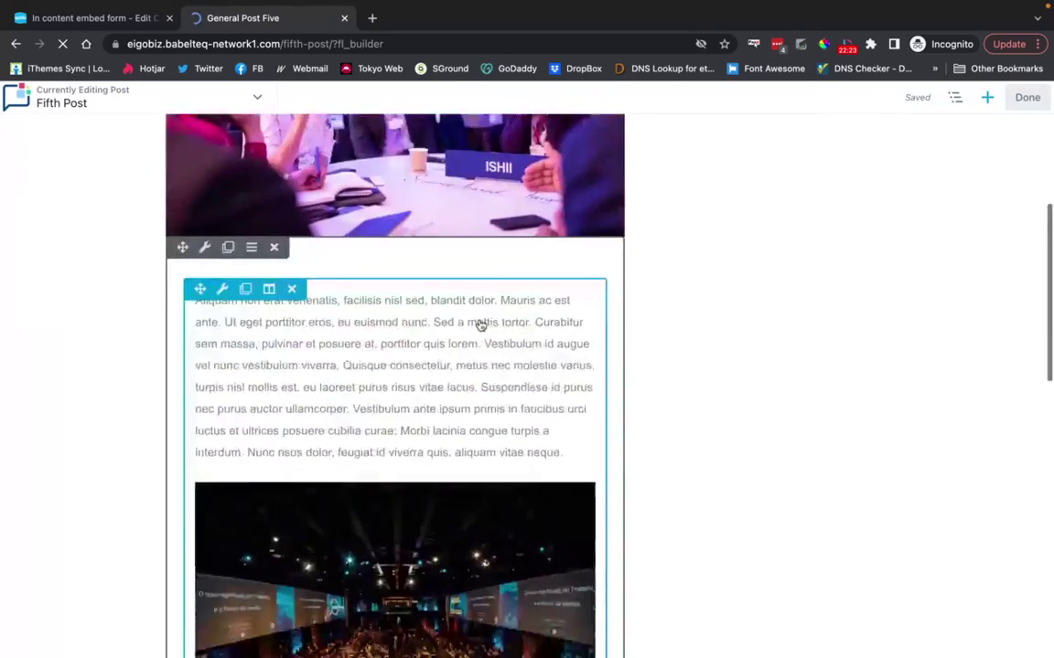
scroll(481, 324, "down", 9)
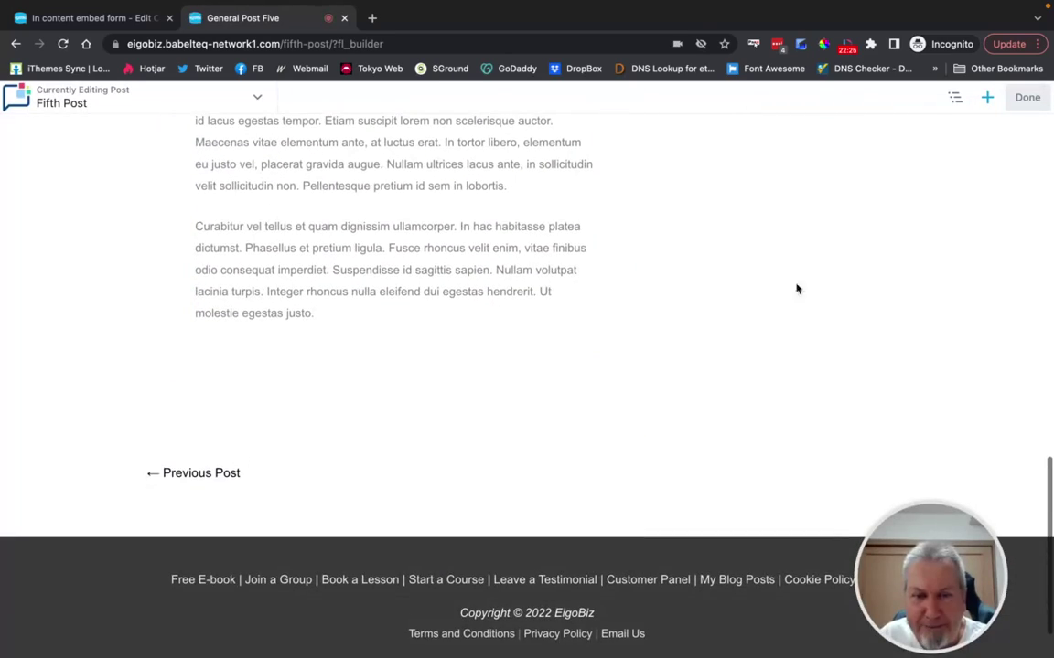
left_click(986, 97)
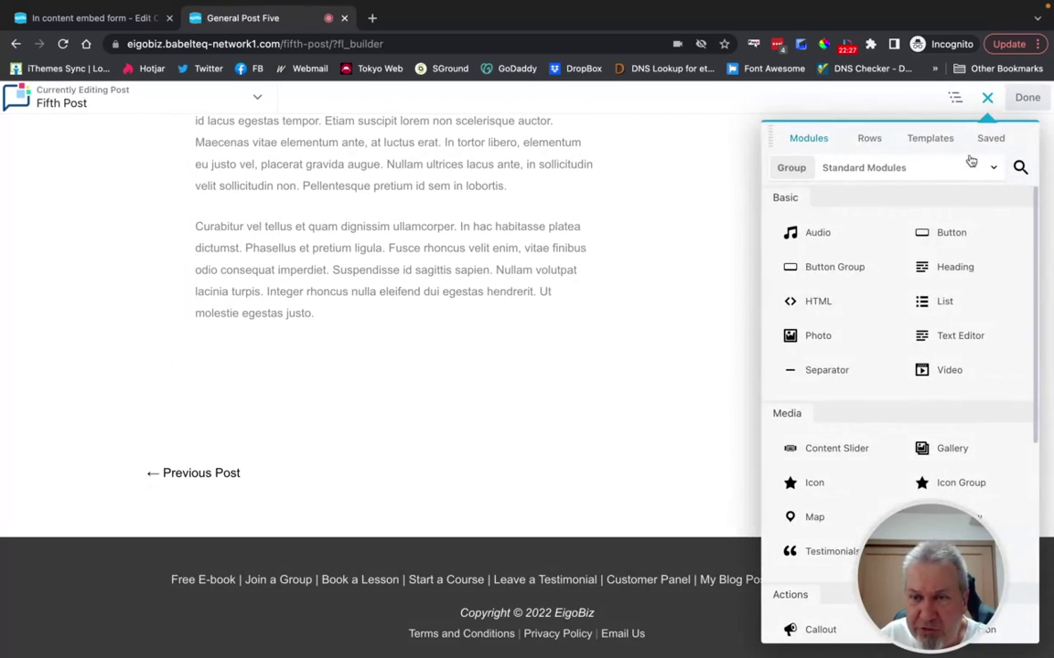
left_click_drag(828, 303, 402, 437)
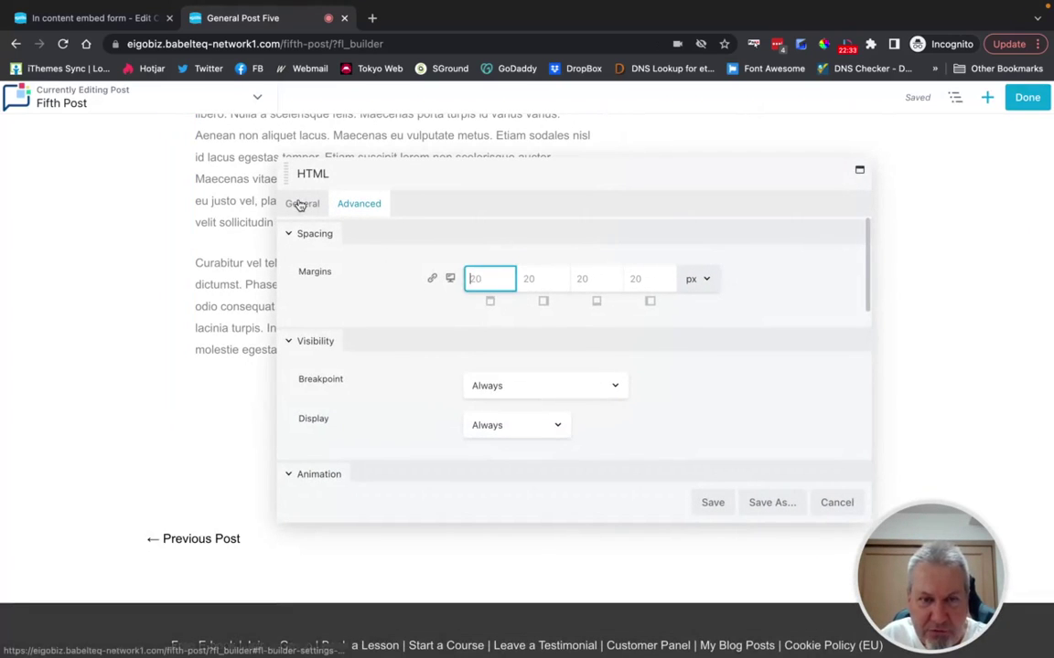
Paste the copied form shortcode into the HTML module, publish Fifth Post and refresh the live page.
left_click(301, 204)
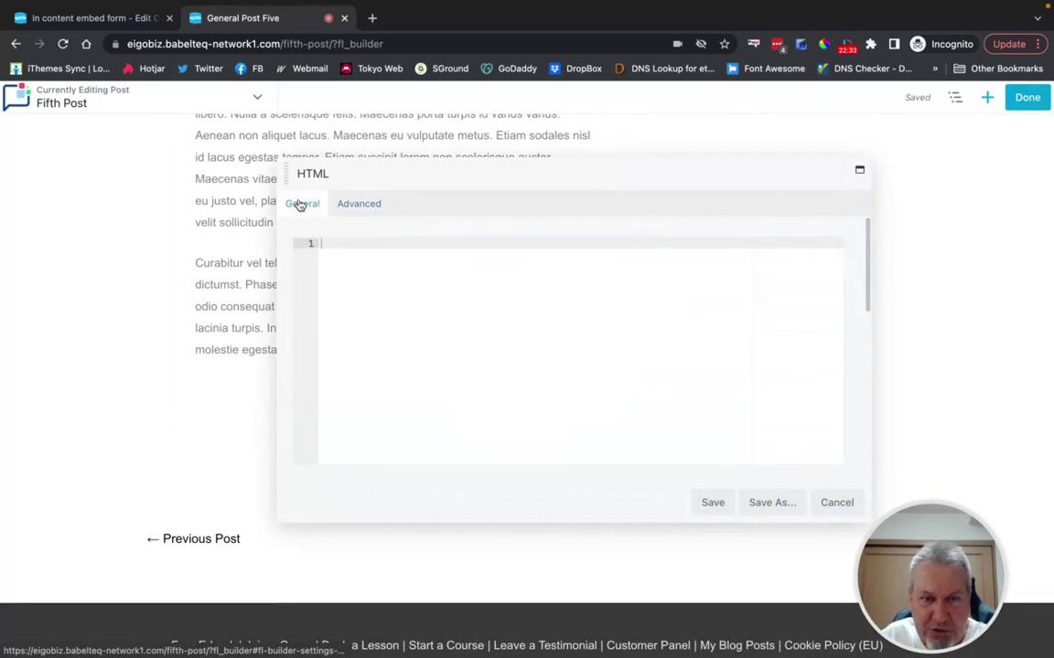
right_click(363, 246)
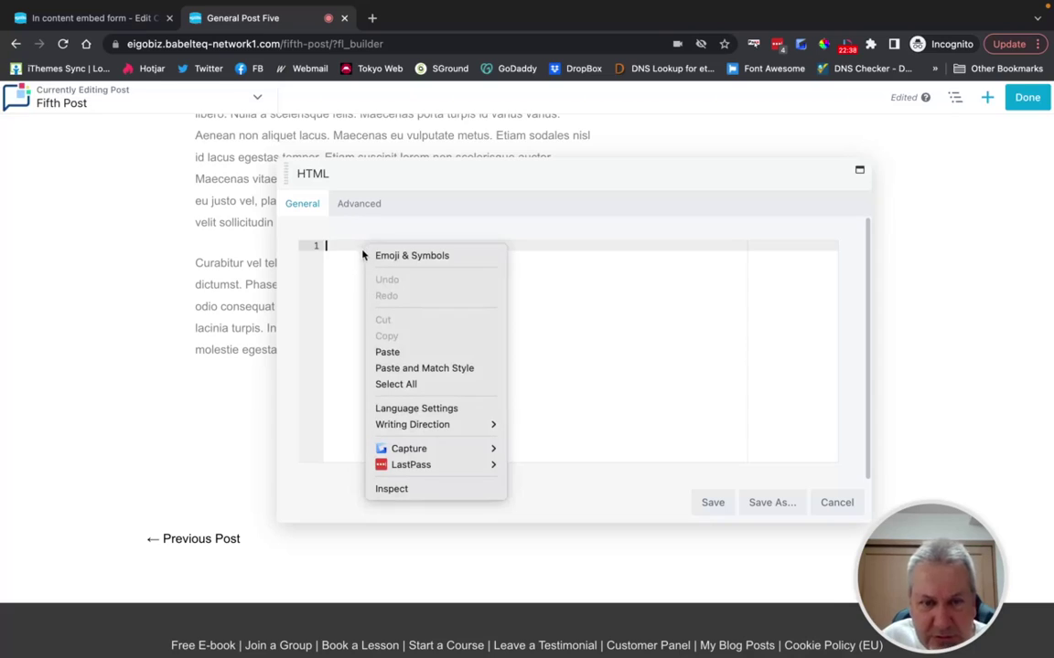
left_click(425, 354)
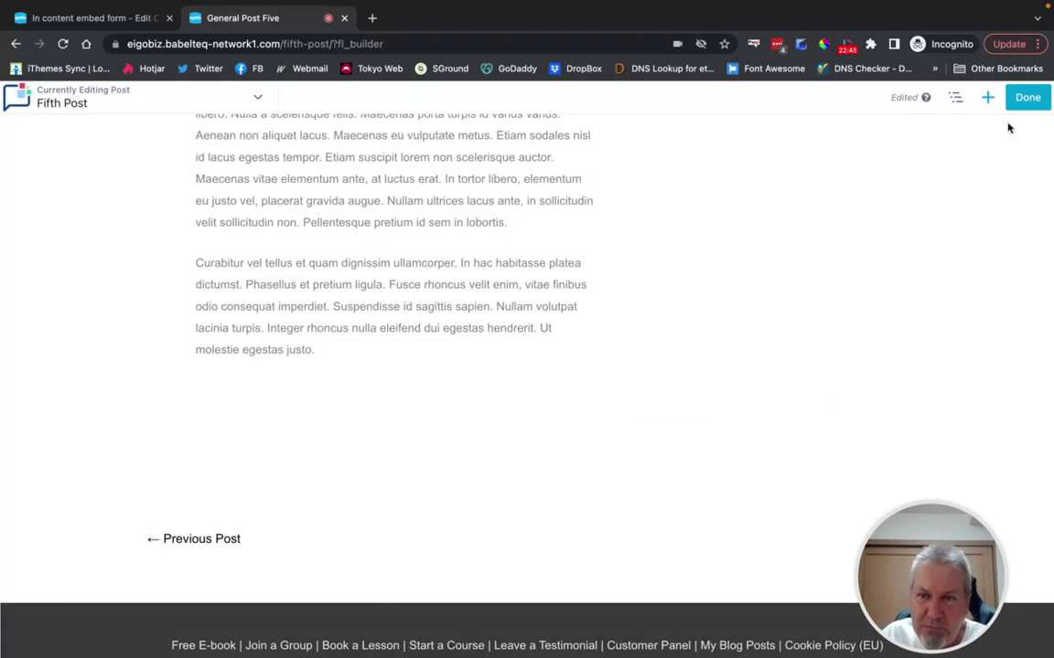
left_click(1025, 103)
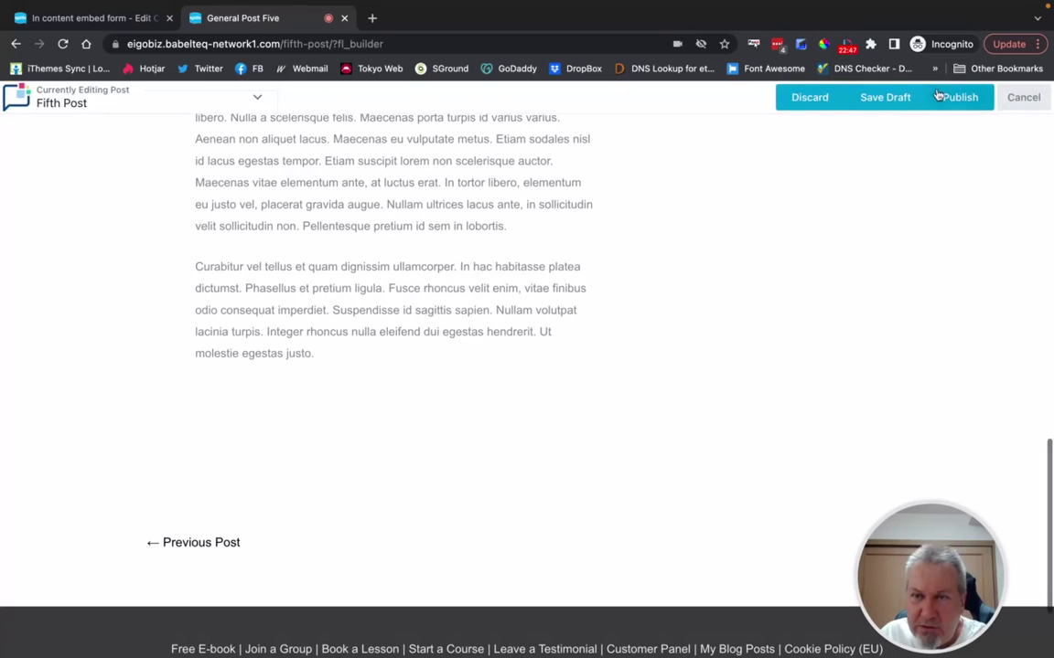
left_click(956, 101)
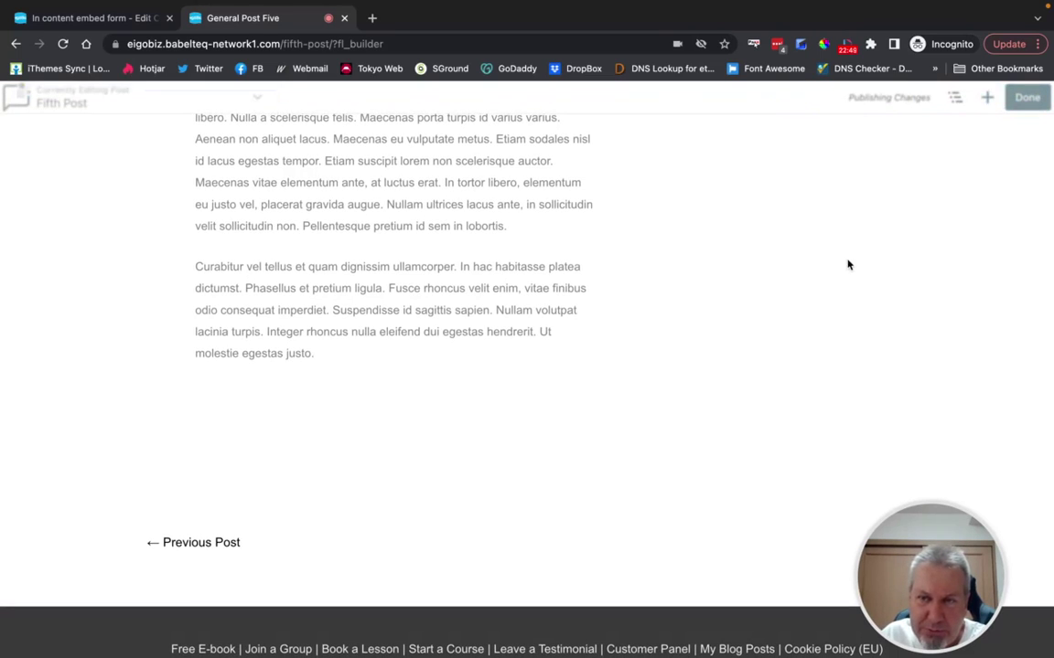
left_click(442, 123)
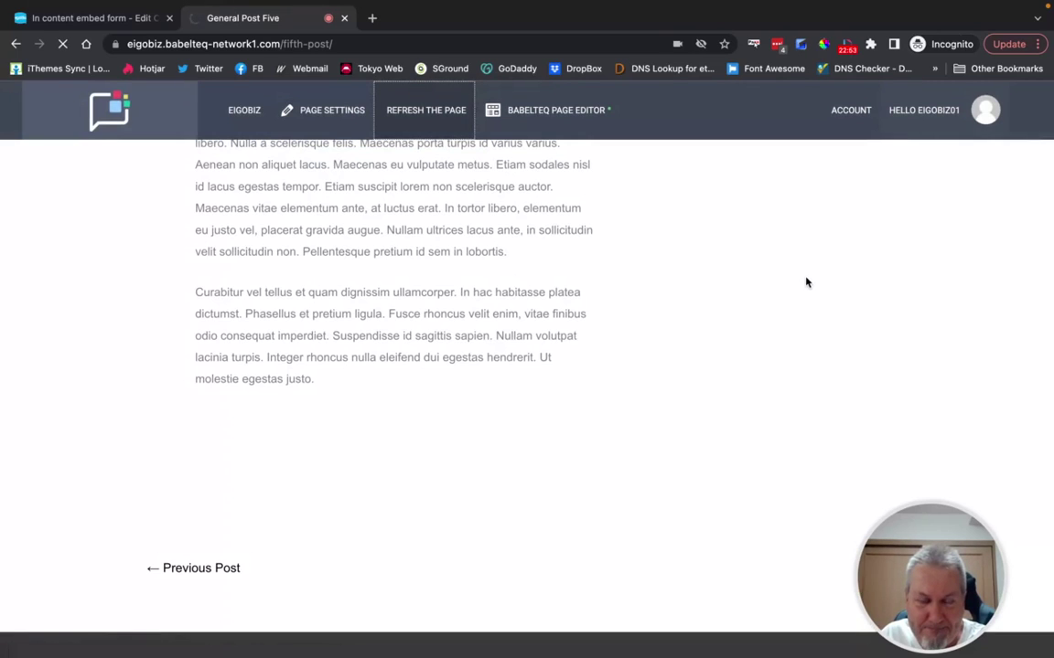
scroll(566, 358, "down", 10)
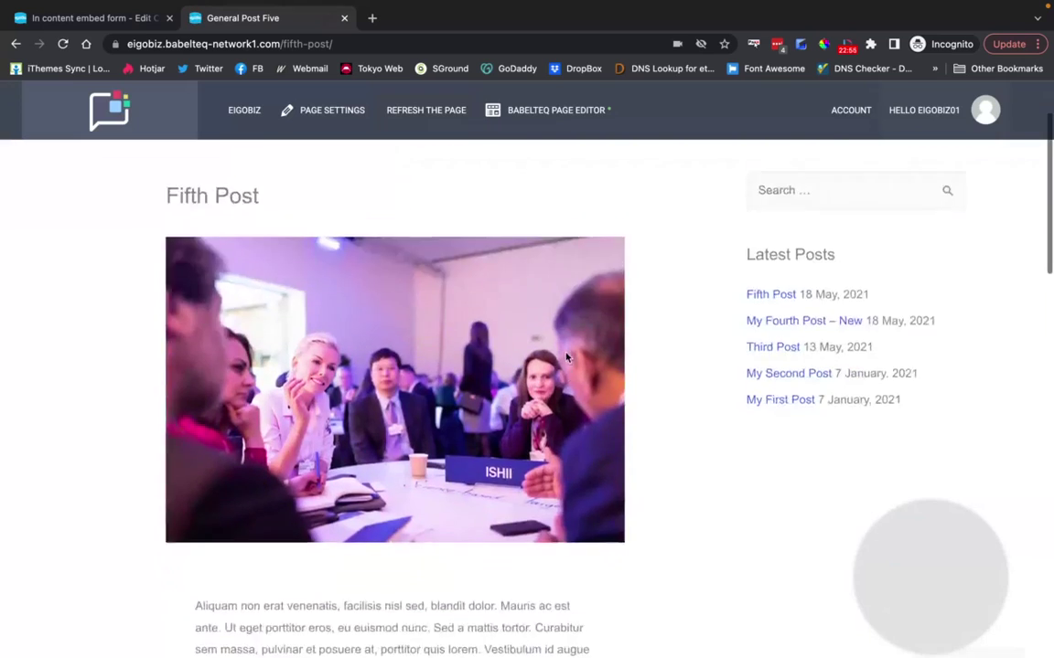
scroll(566, 358, "down", 8)
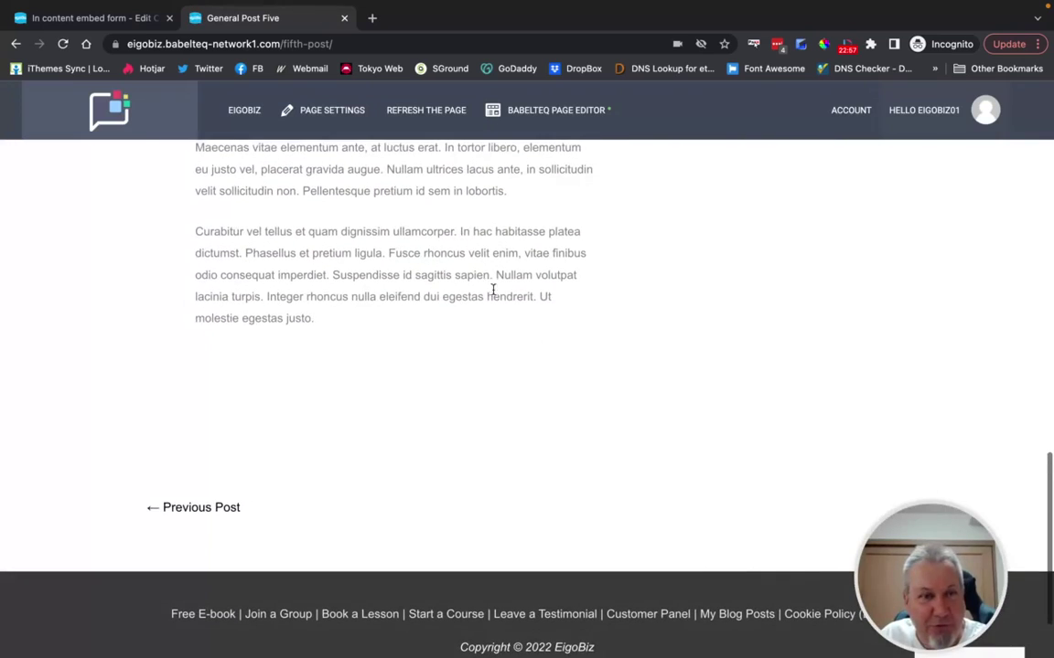
Make the In content embed form public in its Convert Pro configuration and return to the Convert Pro dashboard.
left_click(108, 19)
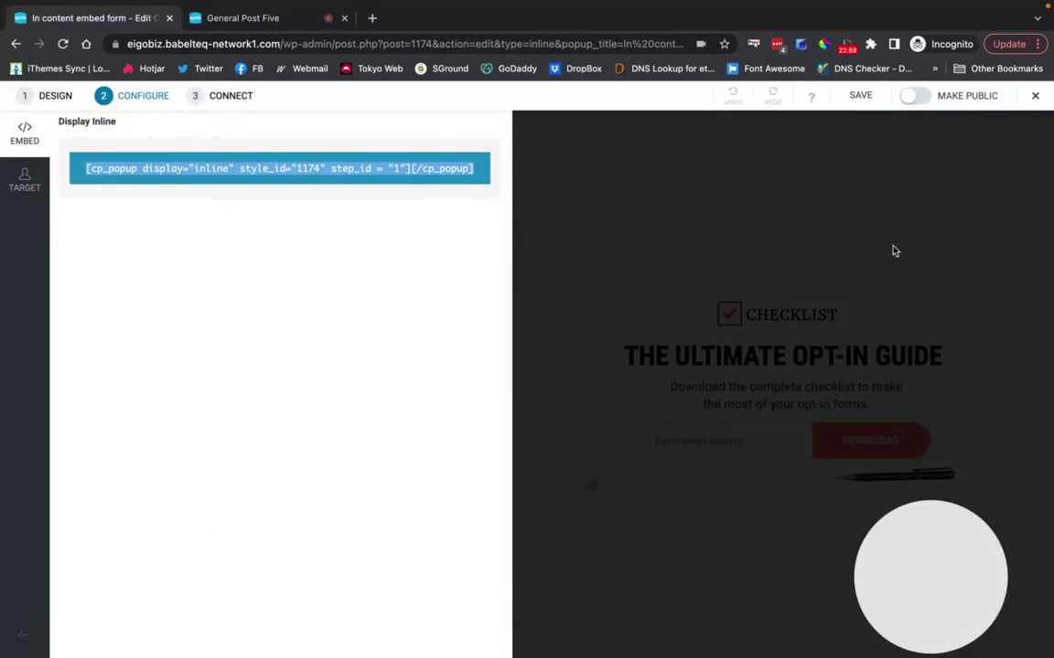
left_click(920, 98)
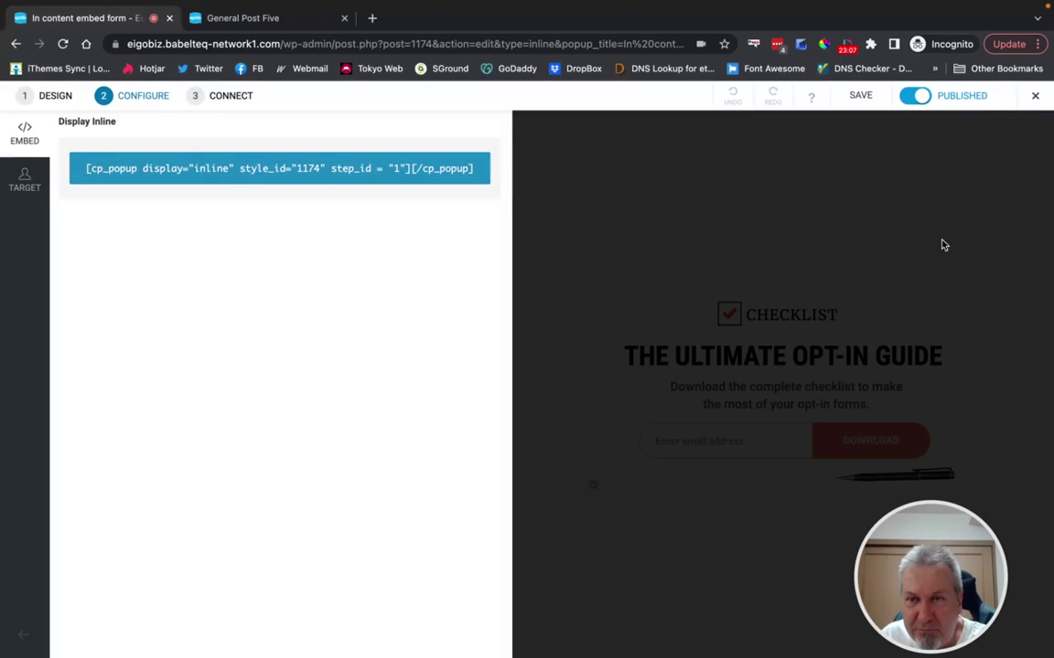
mouse_move(1041, 103)
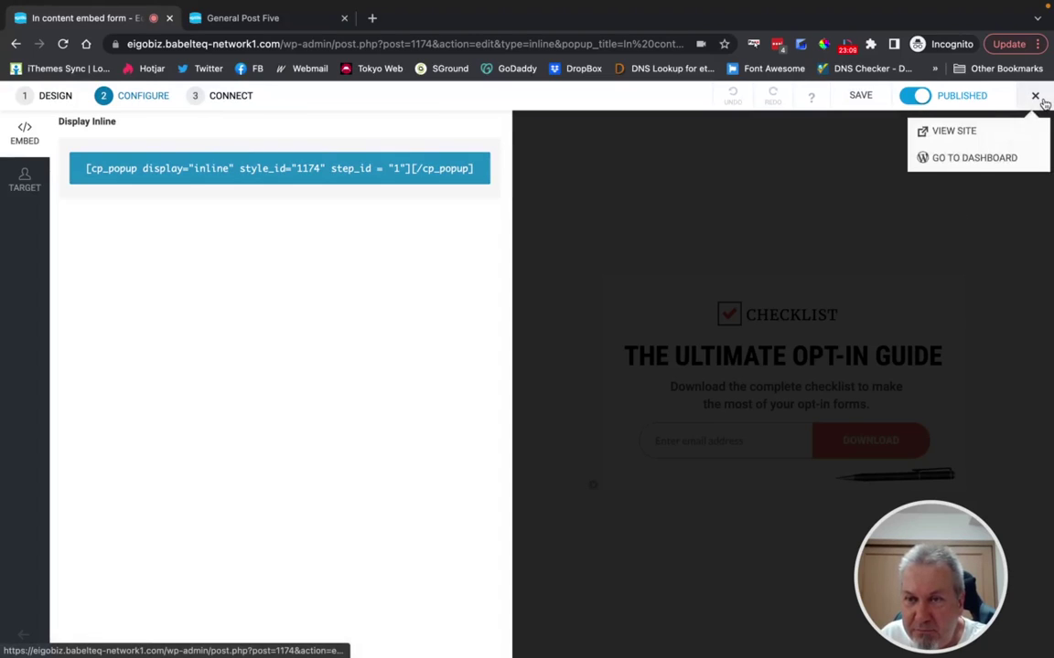
left_click(976, 157)
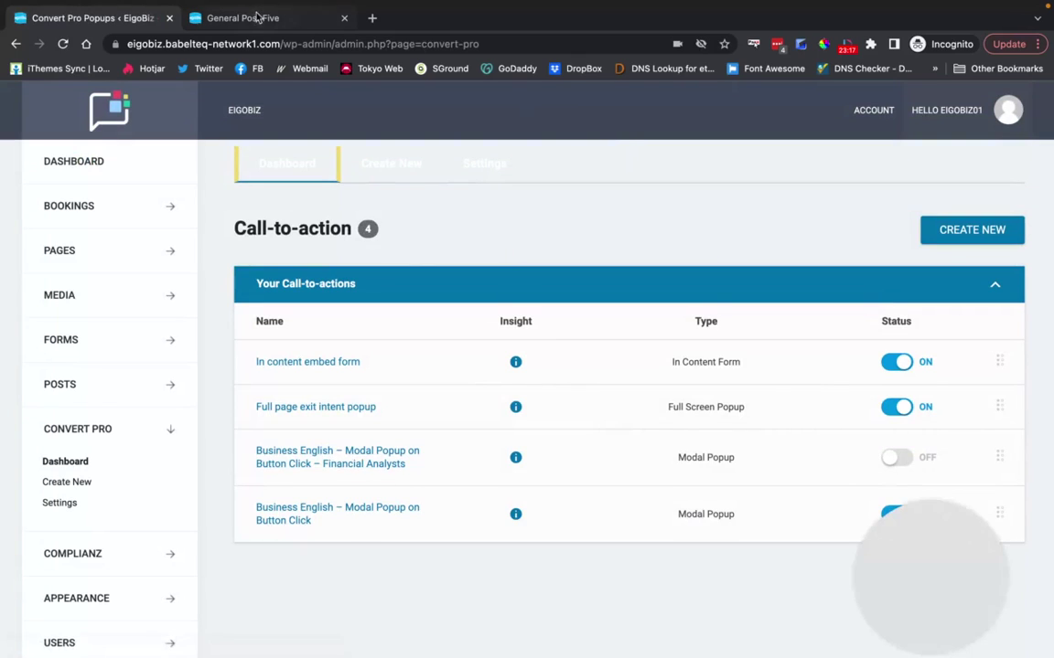
Refresh the live Fifth Post and examine how the embedded opt-in form displays below the last paragraph.
left_click(266, 18)
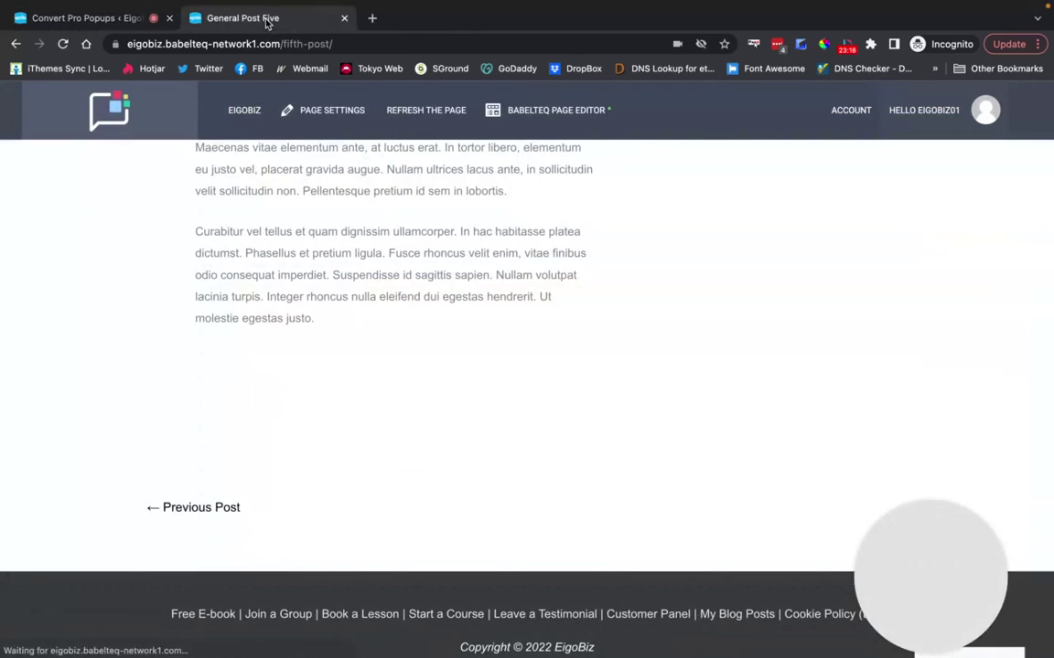
left_click(403, 109)
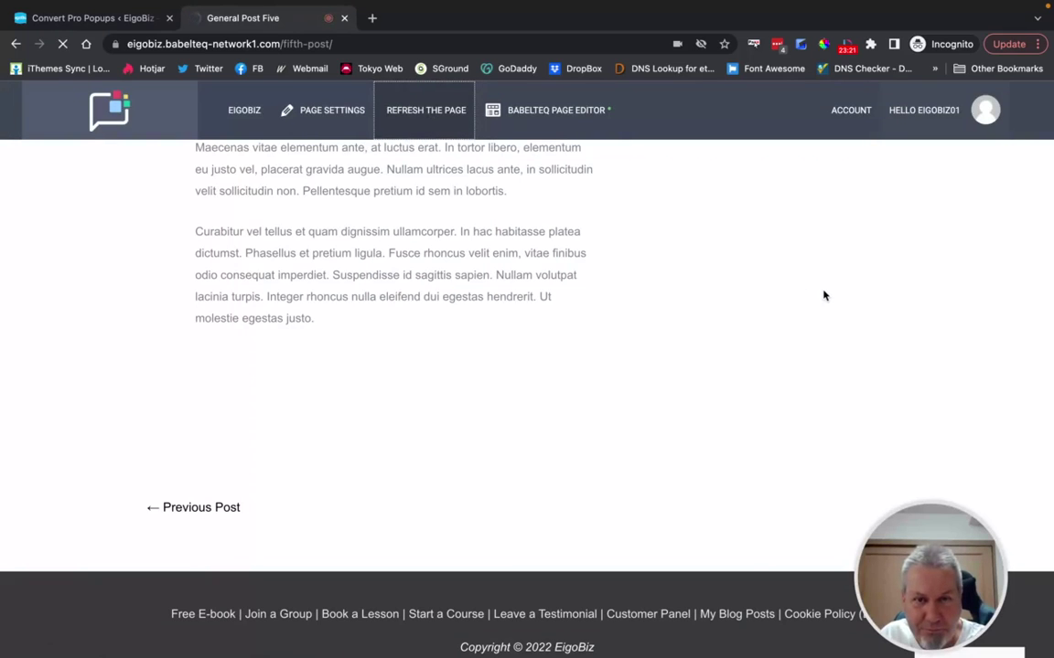
scroll(590, 379, "down", 10)
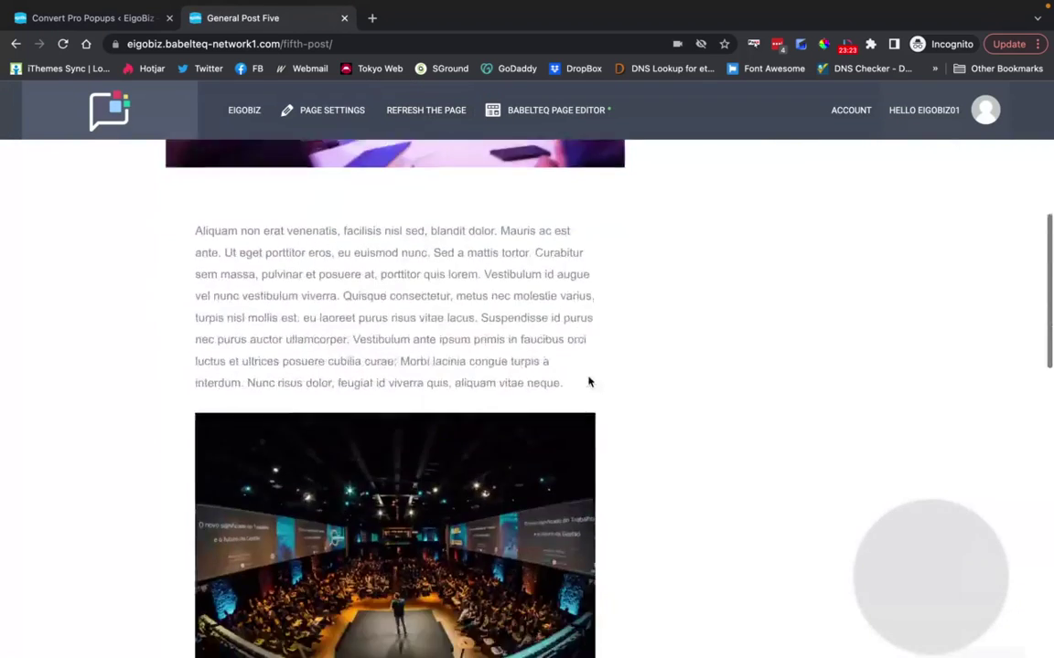
scroll(590, 380, "down", 7)
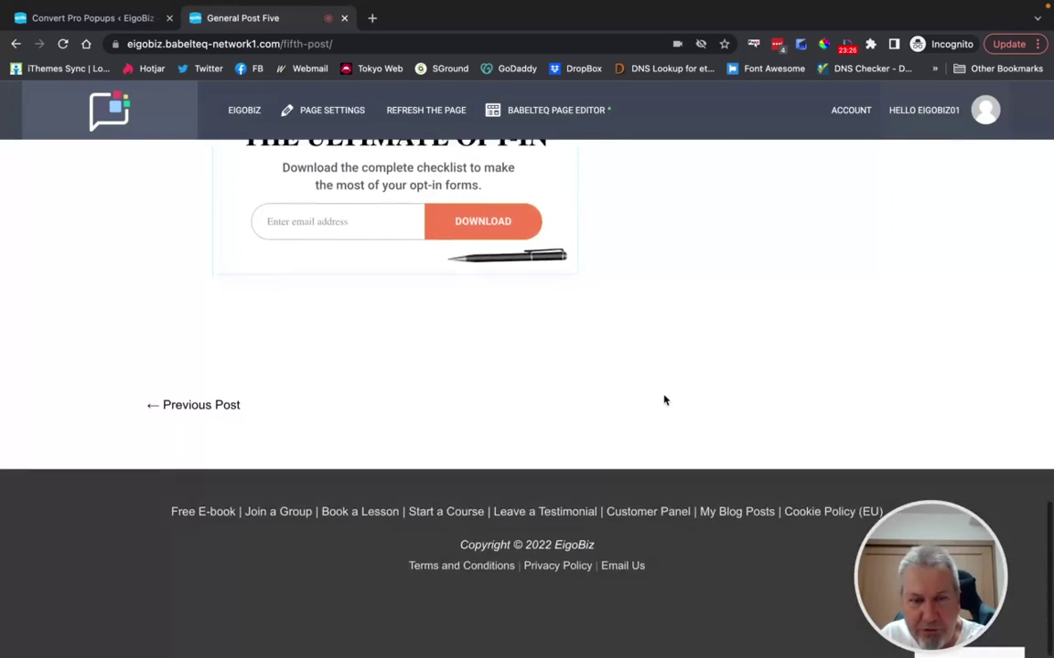
scroll(661, 399, "up", 3)
scroll(659, 399, "up", 1)
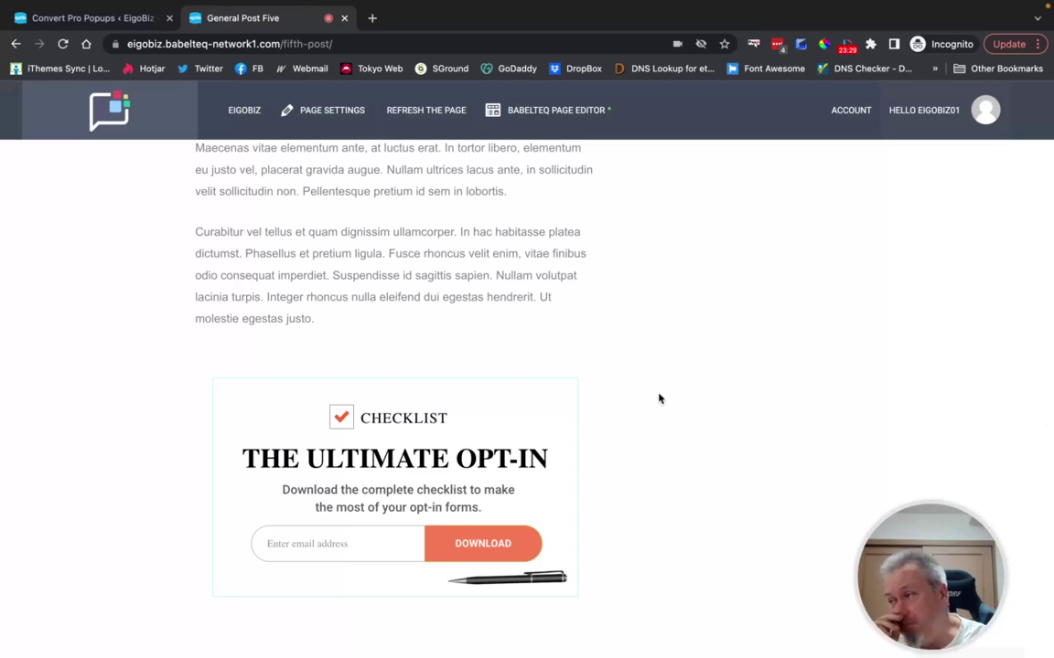
scroll(649, 395, "down", 1)
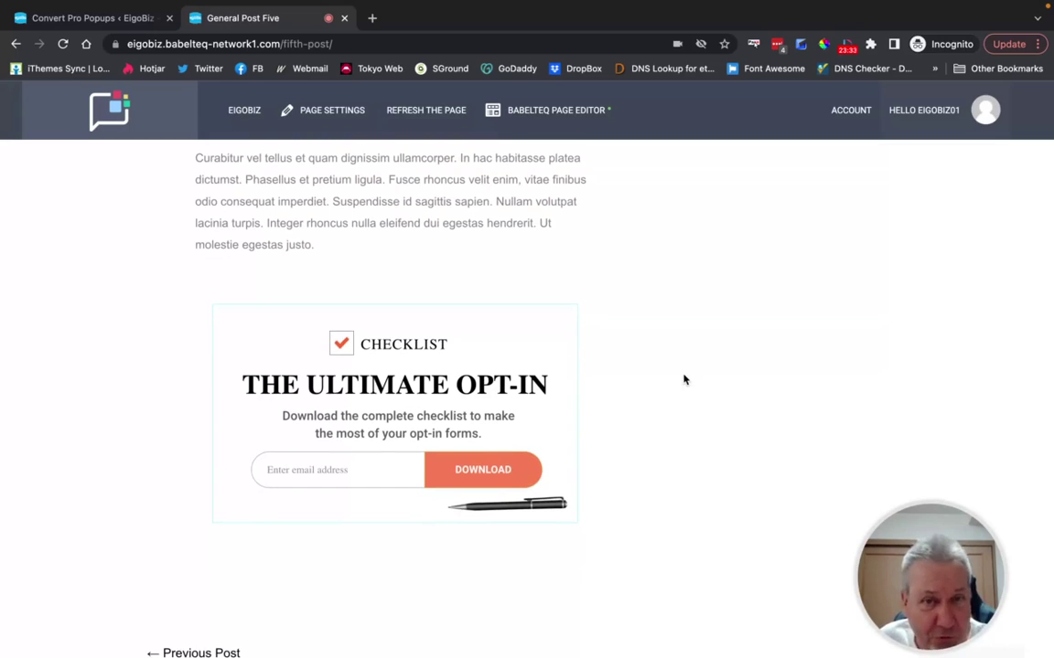
scroll(649, 405, "up", 1)
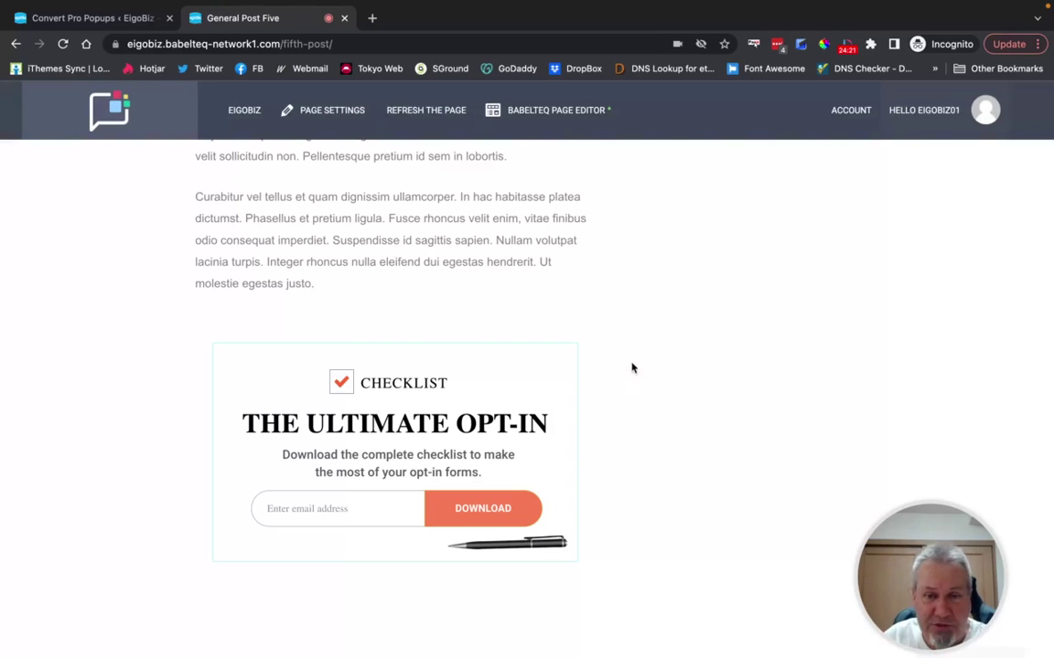
scroll(635, 362, "up", 1)
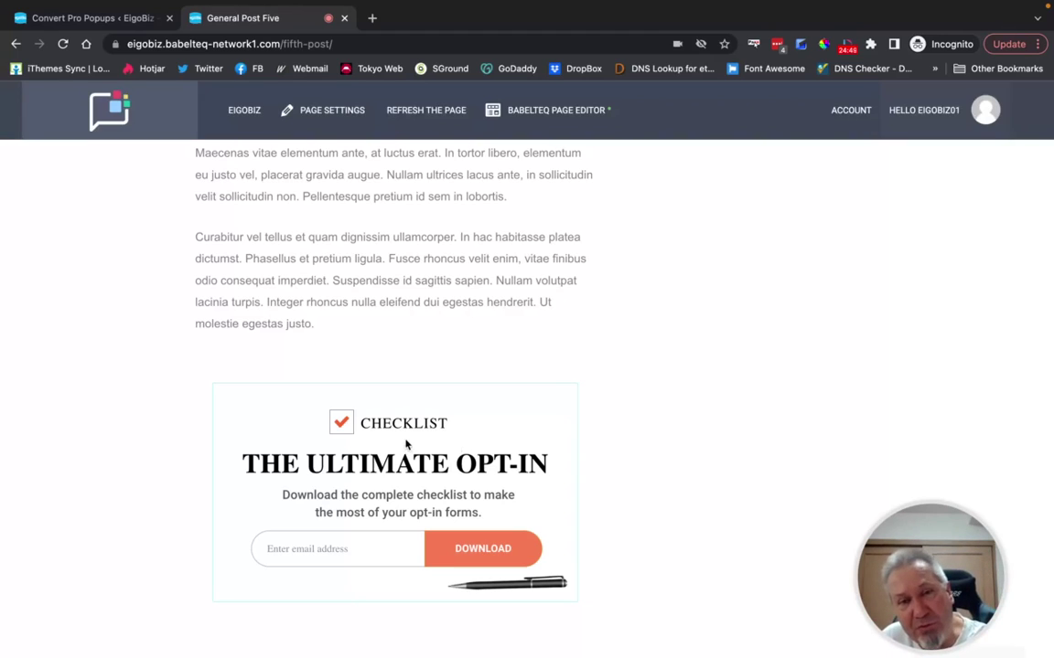
scroll(559, 407, "up", 1)
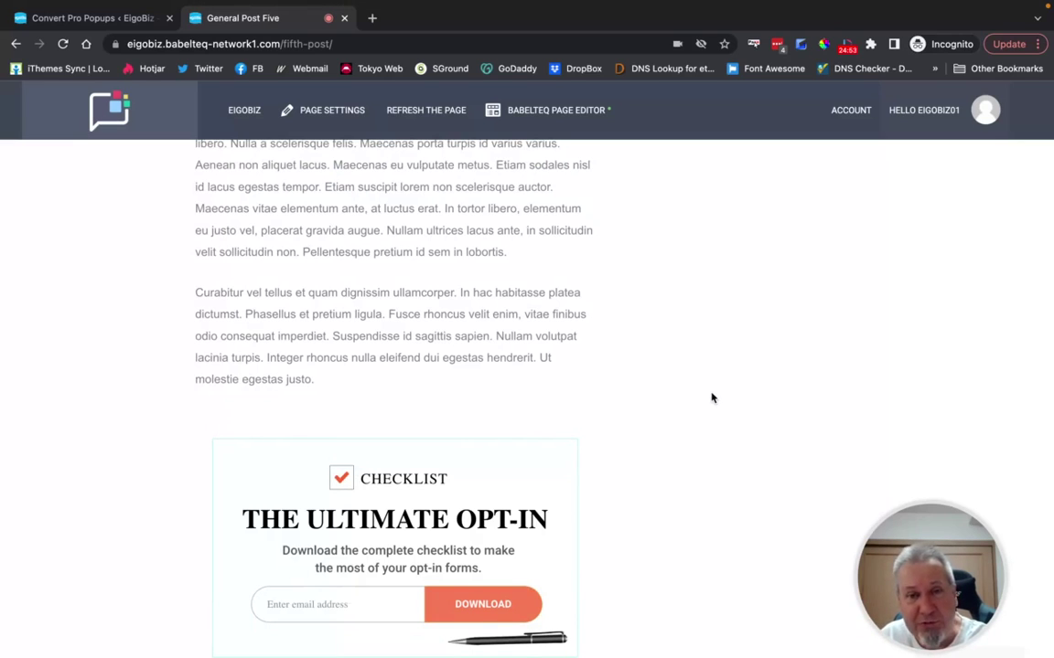
scroll(712, 398, "down", 1)
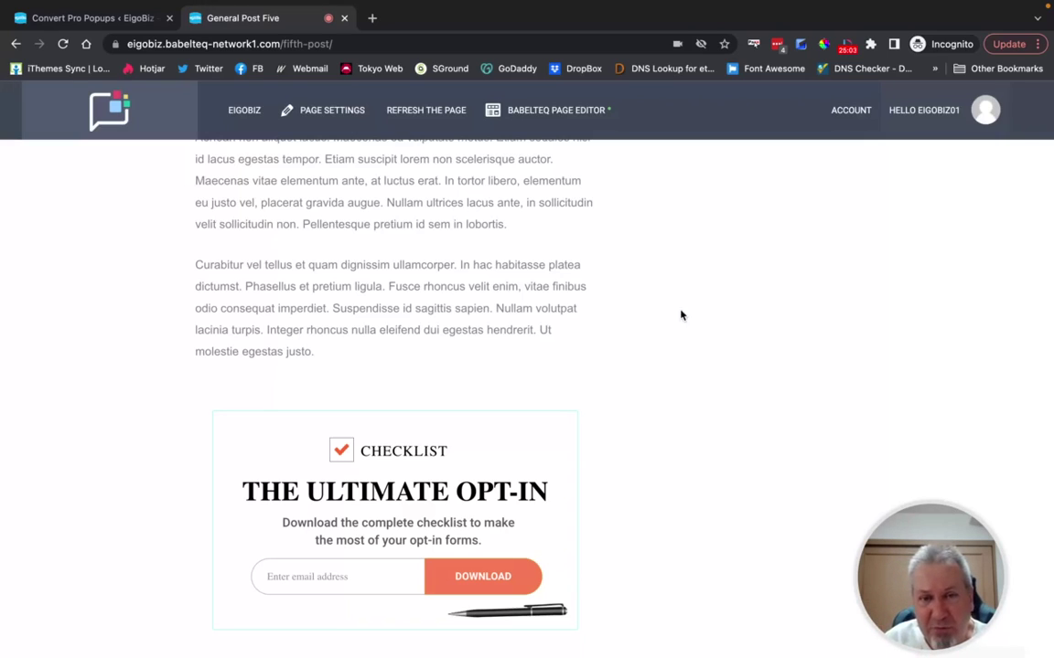
Delete the HTML module containing the embedded opt-in form from Fifth Post, publish the change and refresh the page.
left_click(541, 110)
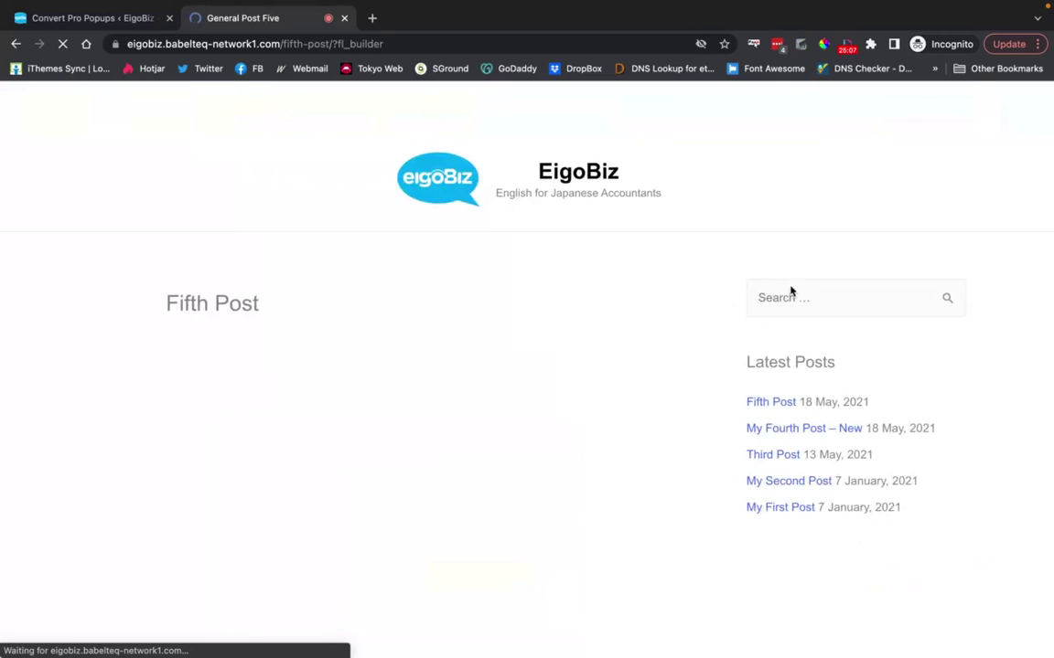
scroll(782, 307, "down", 6)
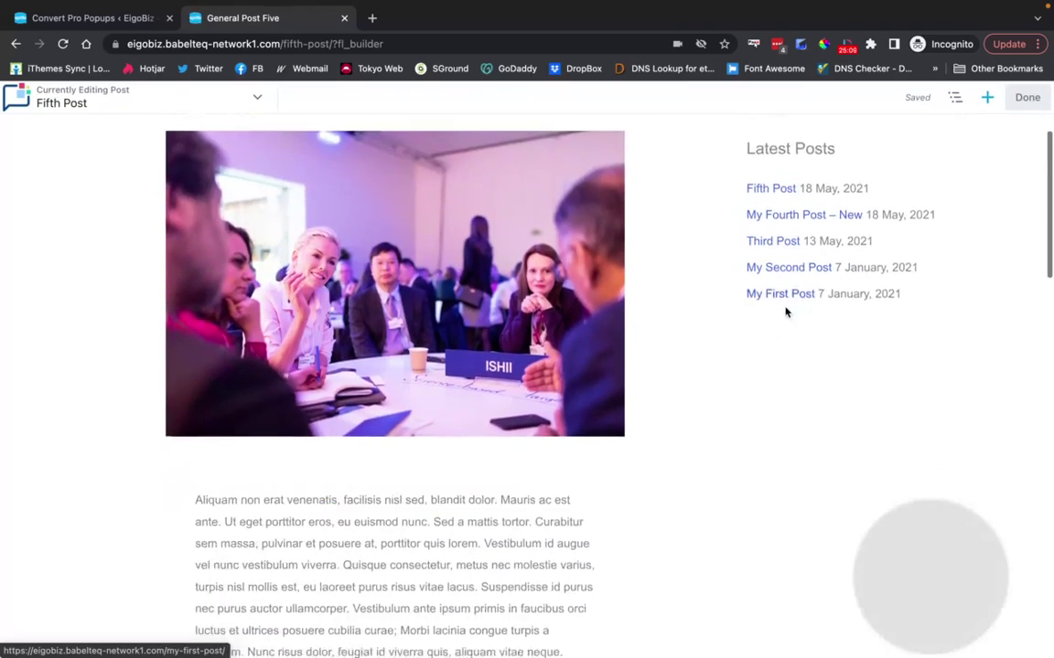
scroll(745, 319, "down", 6)
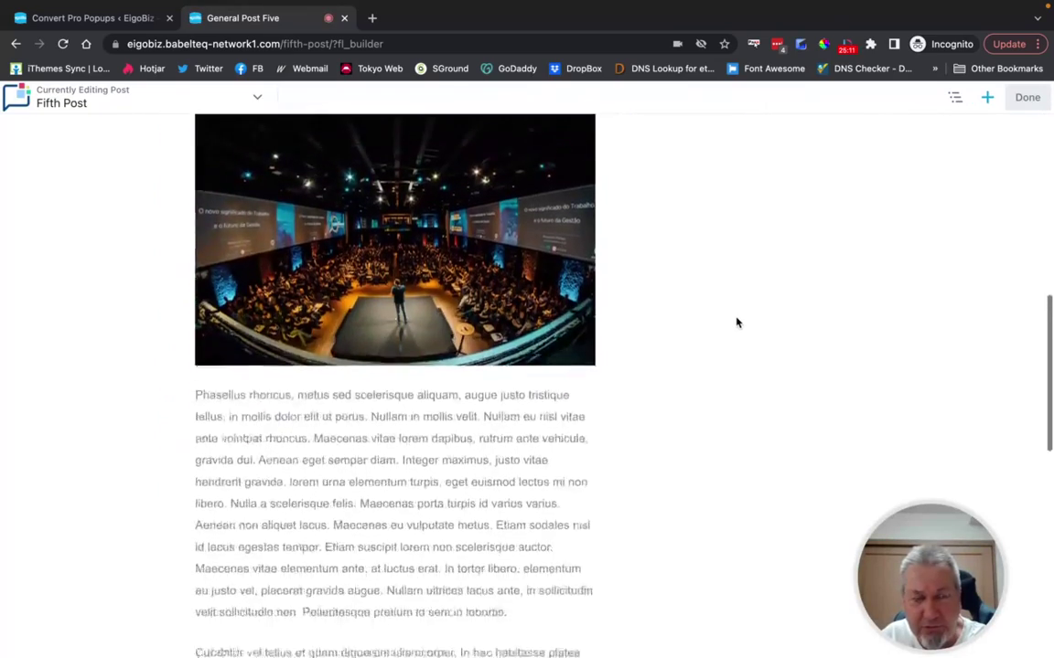
scroll(736, 319, "down", 2)
mouse_move(452, 301)
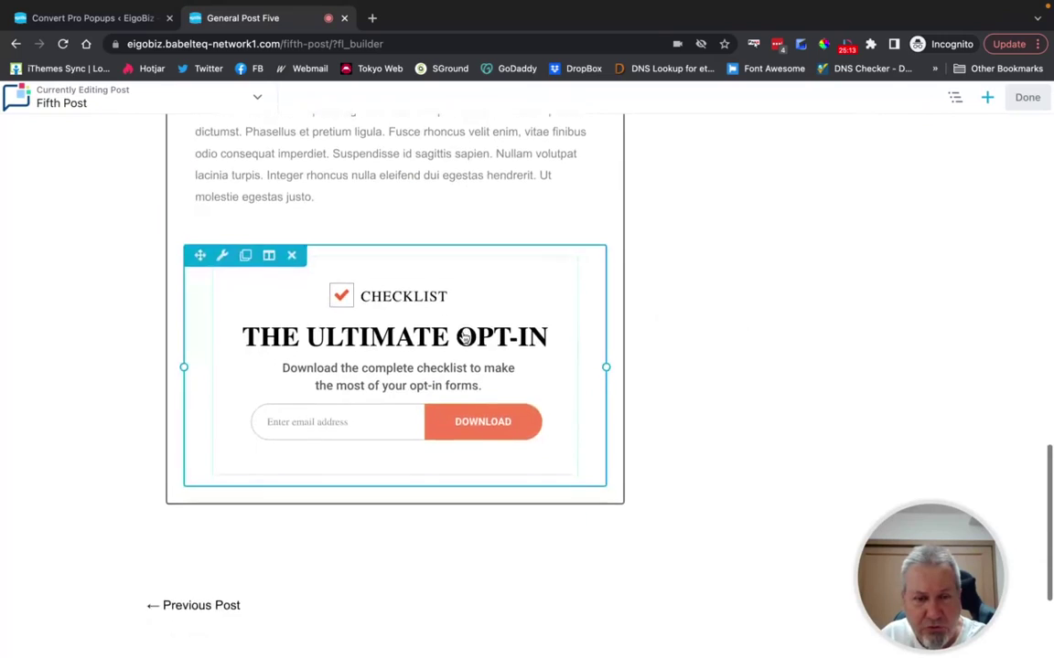
left_click(293, 244)
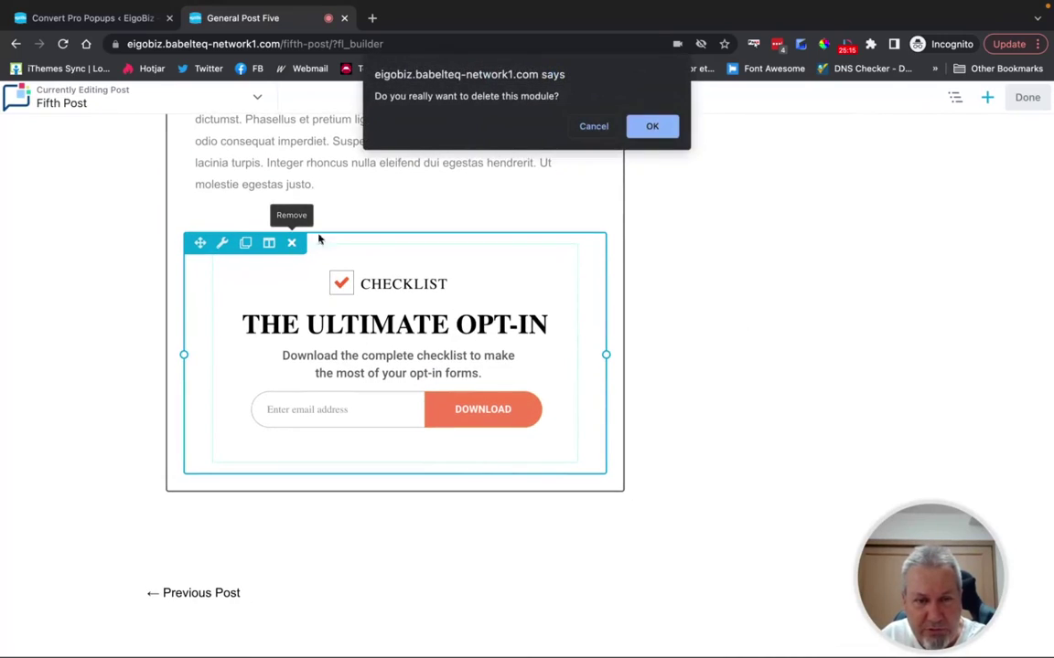
left_click(654, 126)
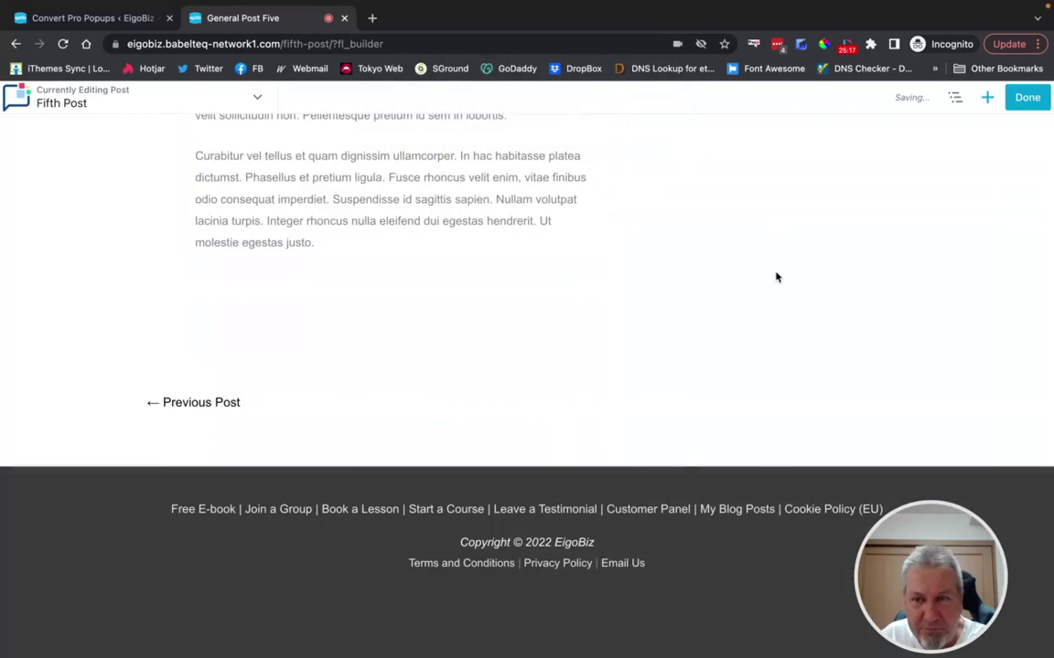
left_click(1025, 98)
left_click(960, 99)
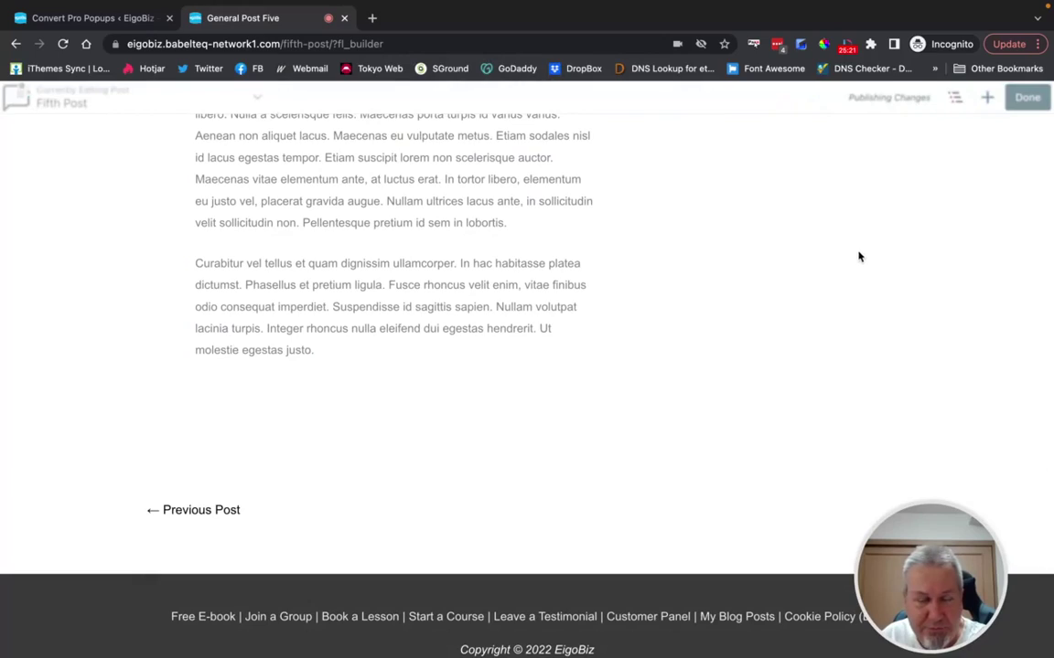
scroll(594, 201, "up", 3)
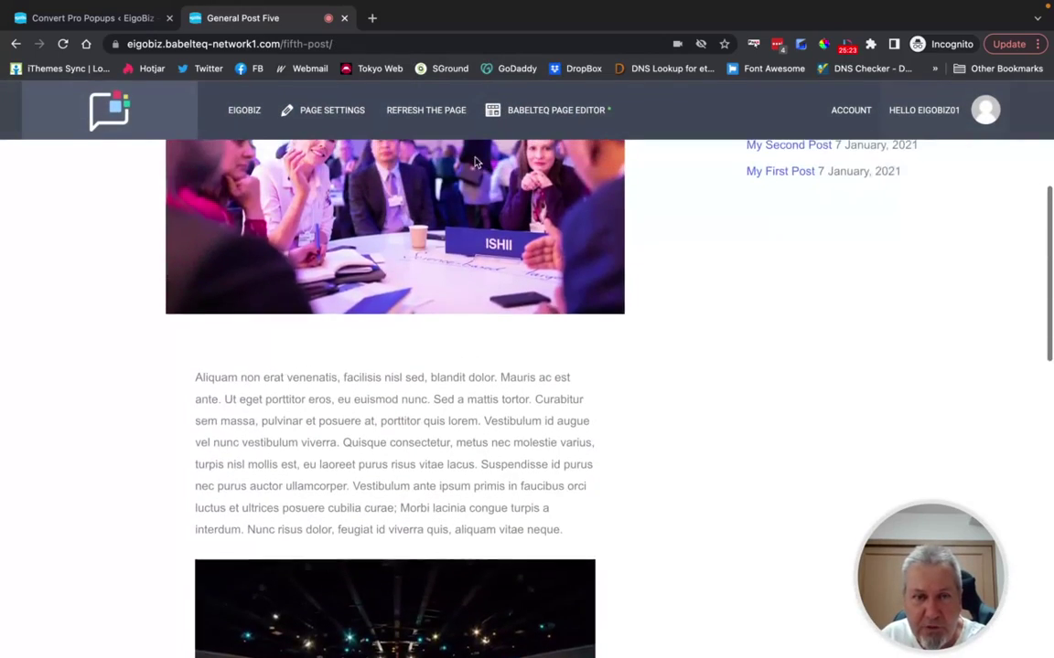
left_click(426, 110)
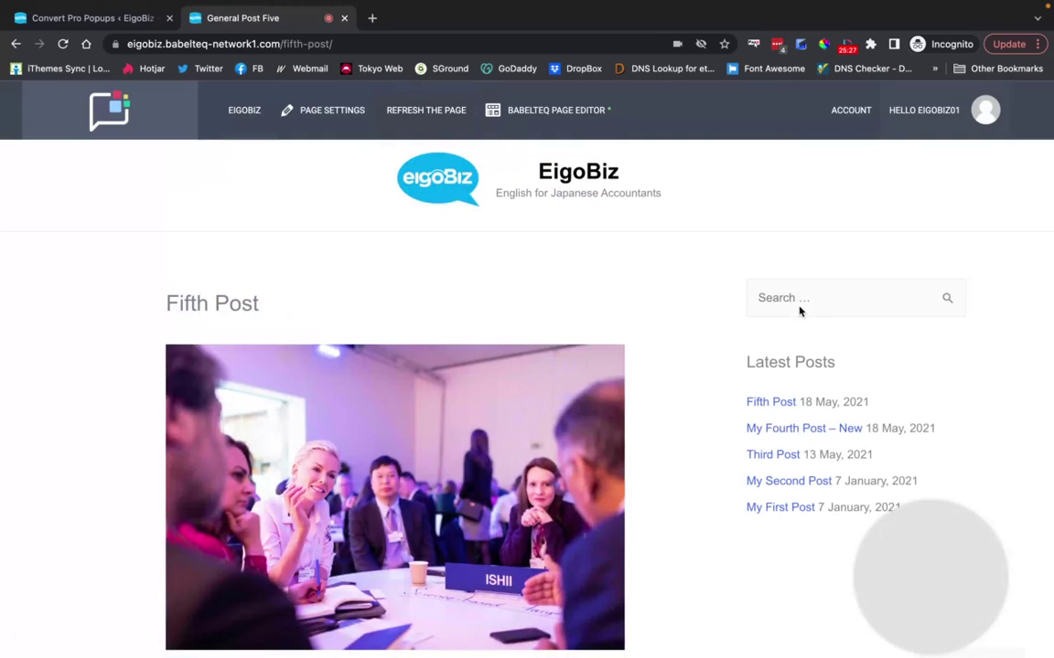
Start a new Convert Pro call-to-action of the Before/After type.
left_click(108, 19)
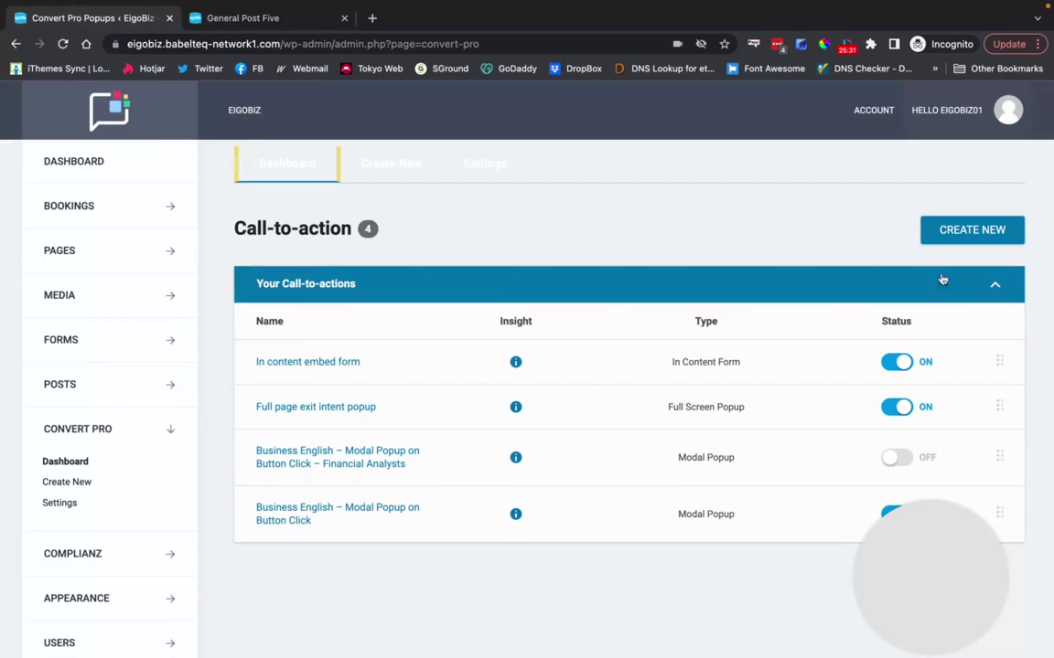
left_click(973, 234)
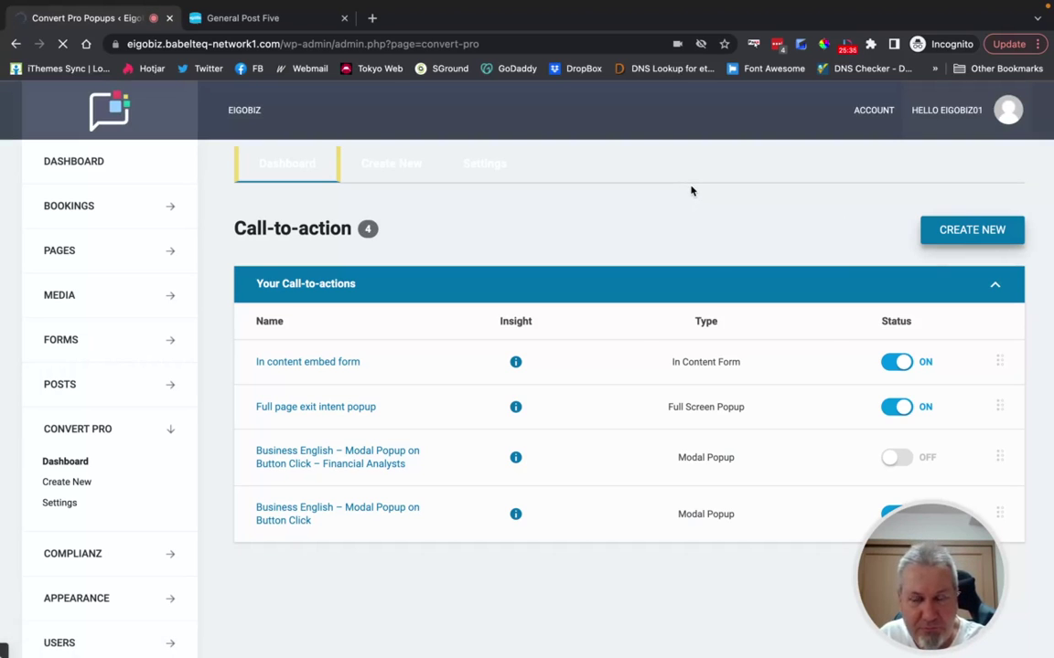
scroll(695, 215, "down", 3)
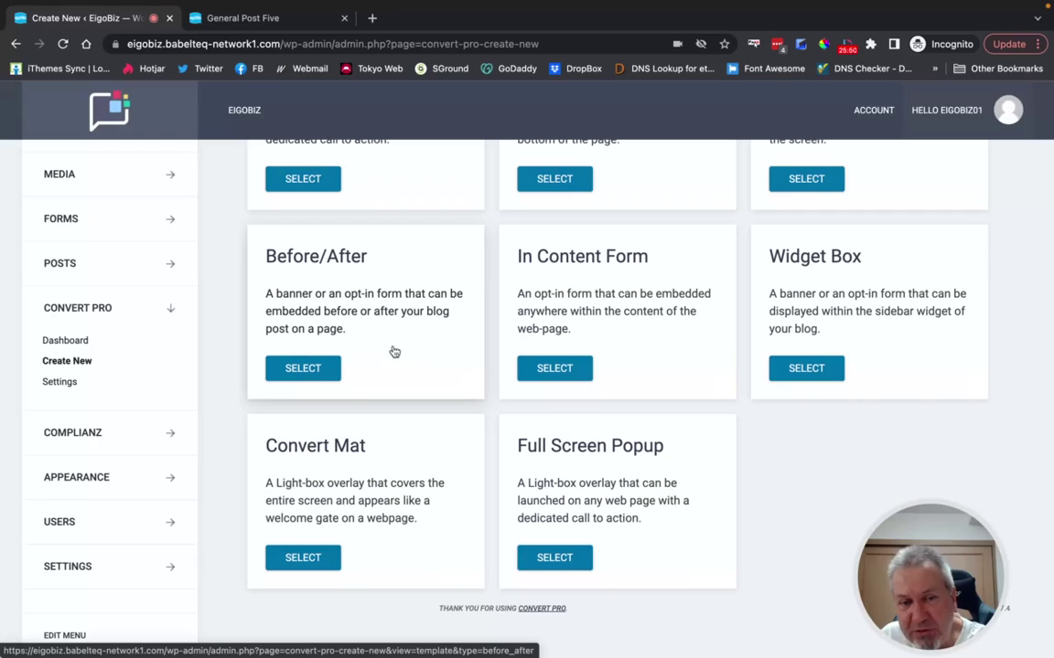
left_click(303, 370)
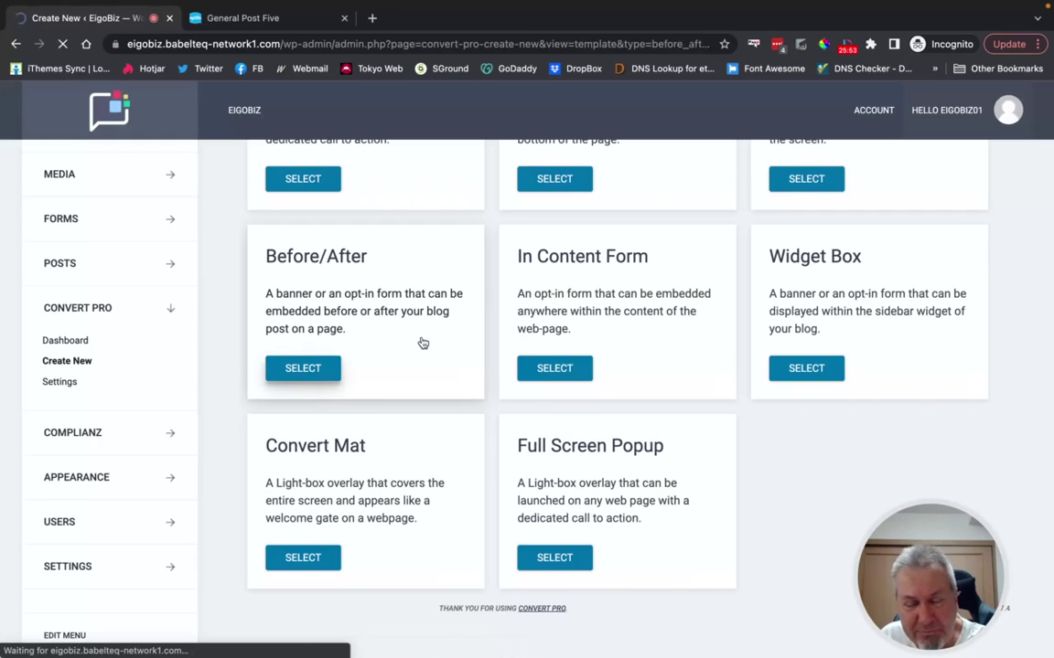
Create the call-to-action from the Tips & Techniques template and name it "Automatically add to end of every blog post".
scroll(526, 357, "down", 1)
scroll(521, 355, "down", 5)
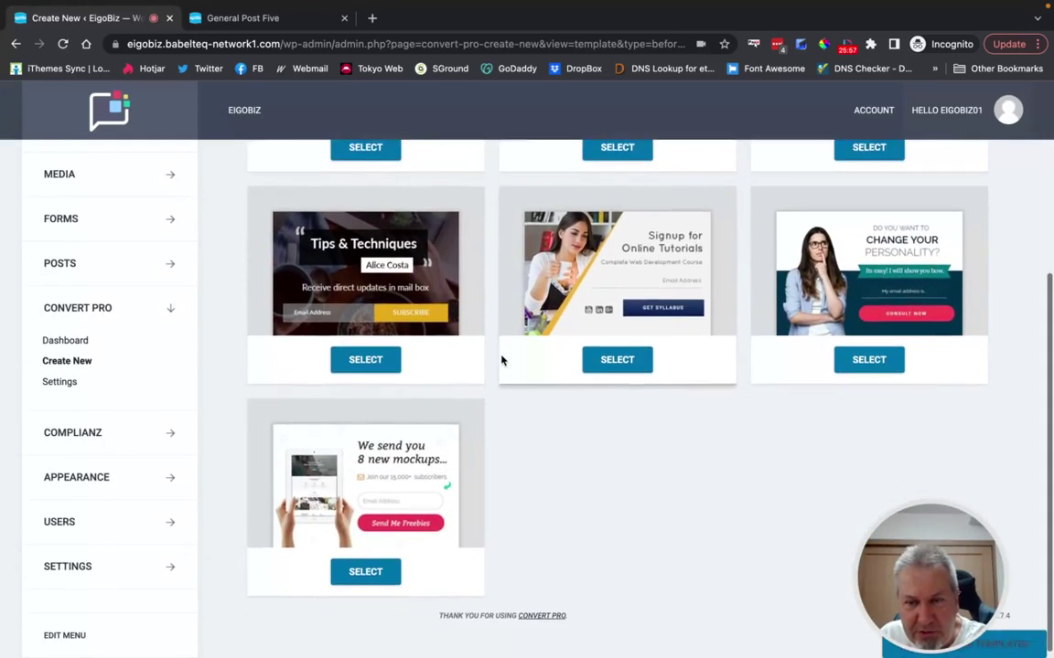
scroll(503, 359, "up", 2)
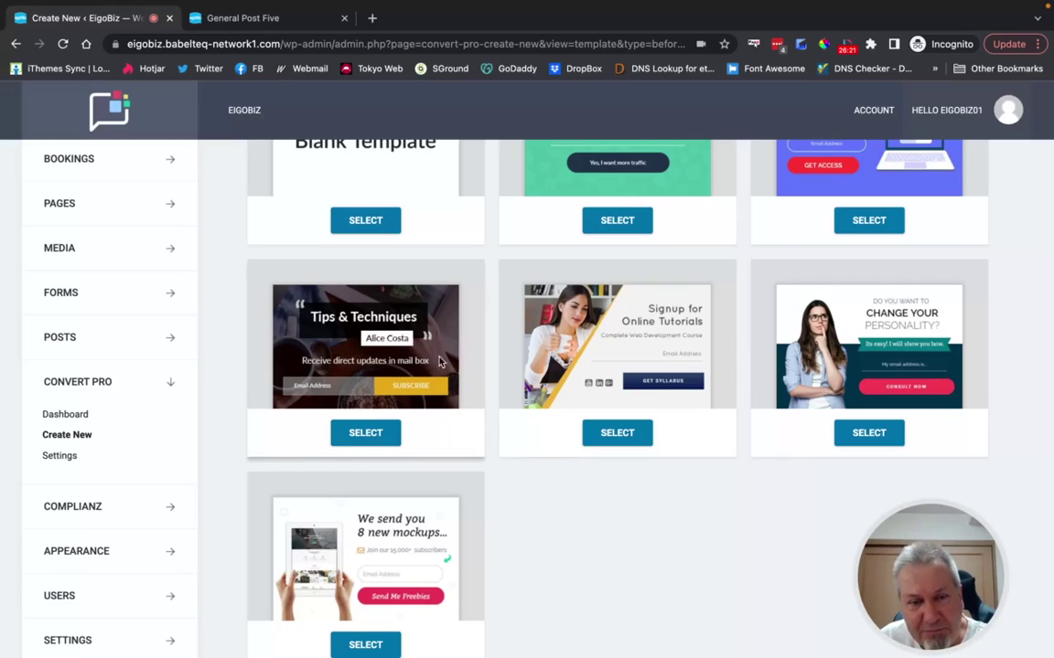
left_click(365, 434)
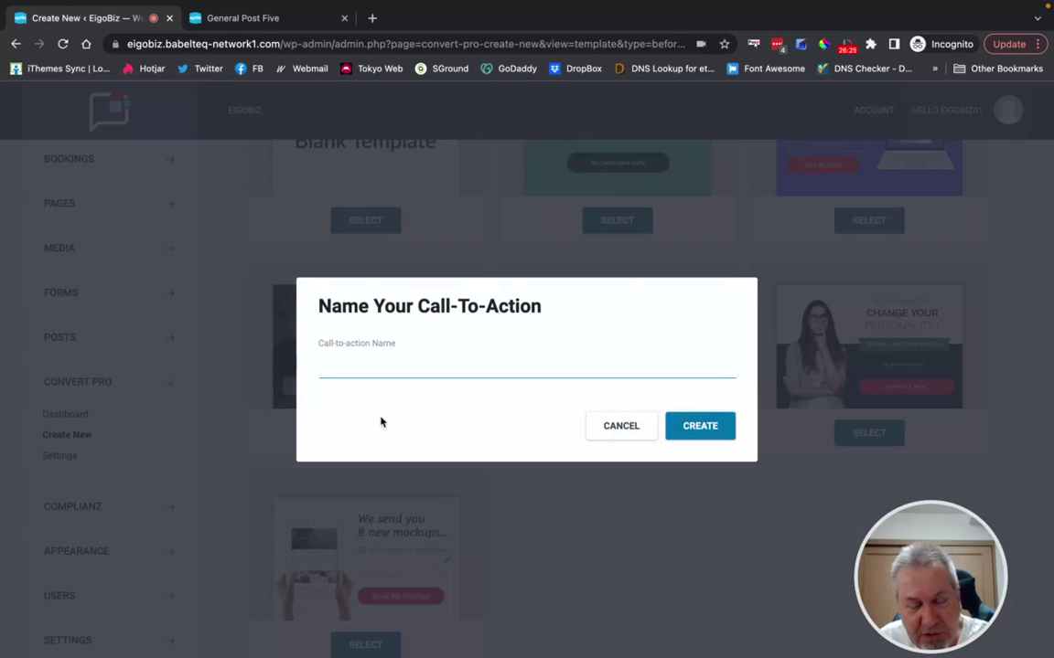
type("Aut")
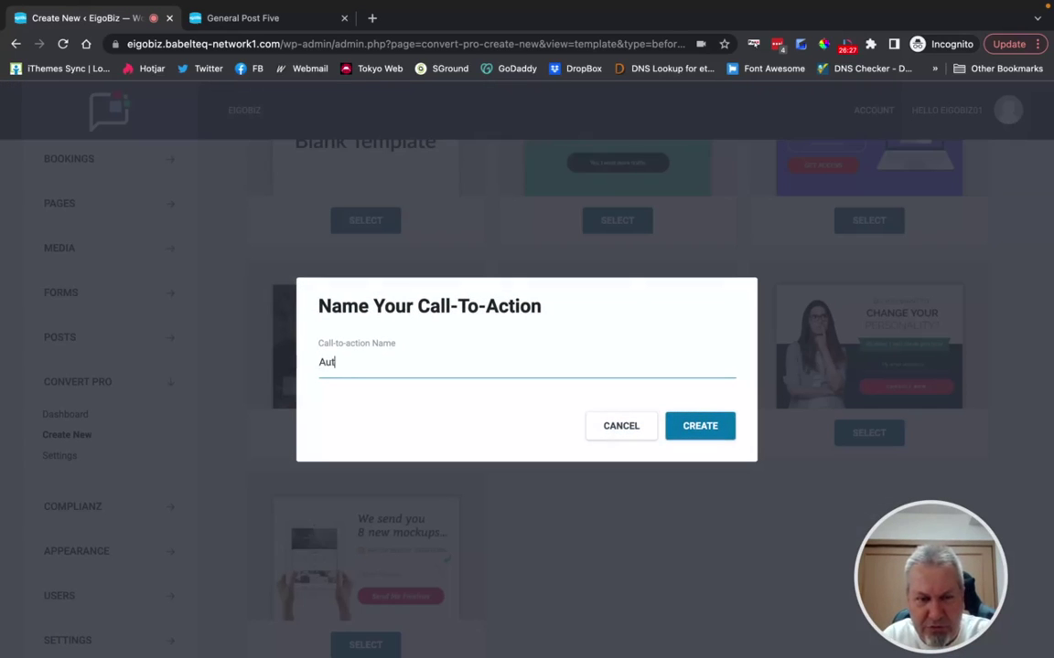
type("omatica")
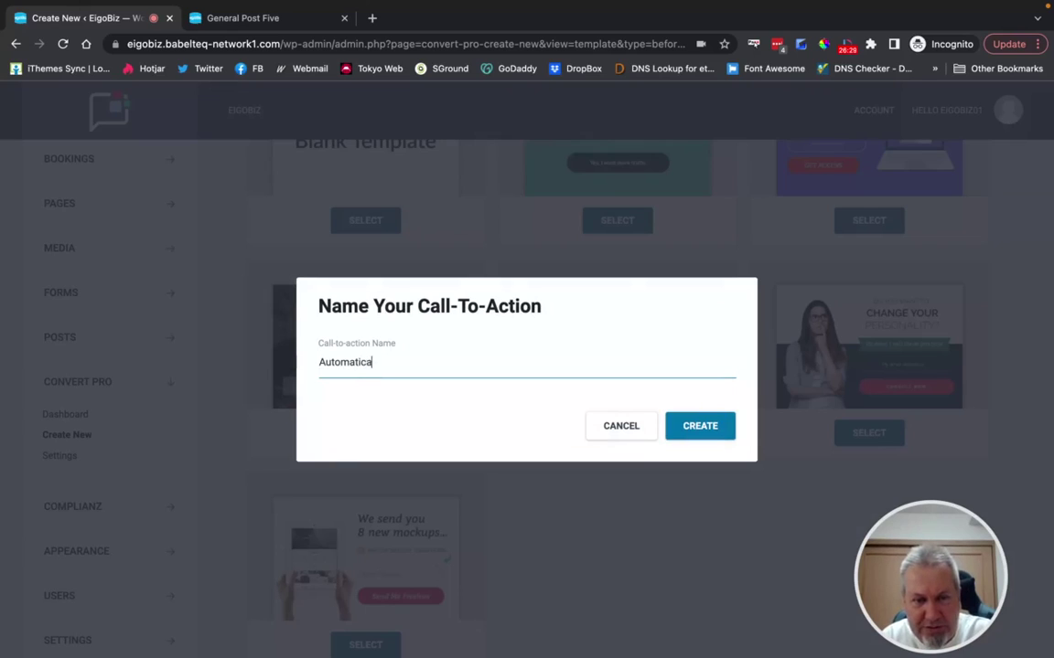
type("lly add to")
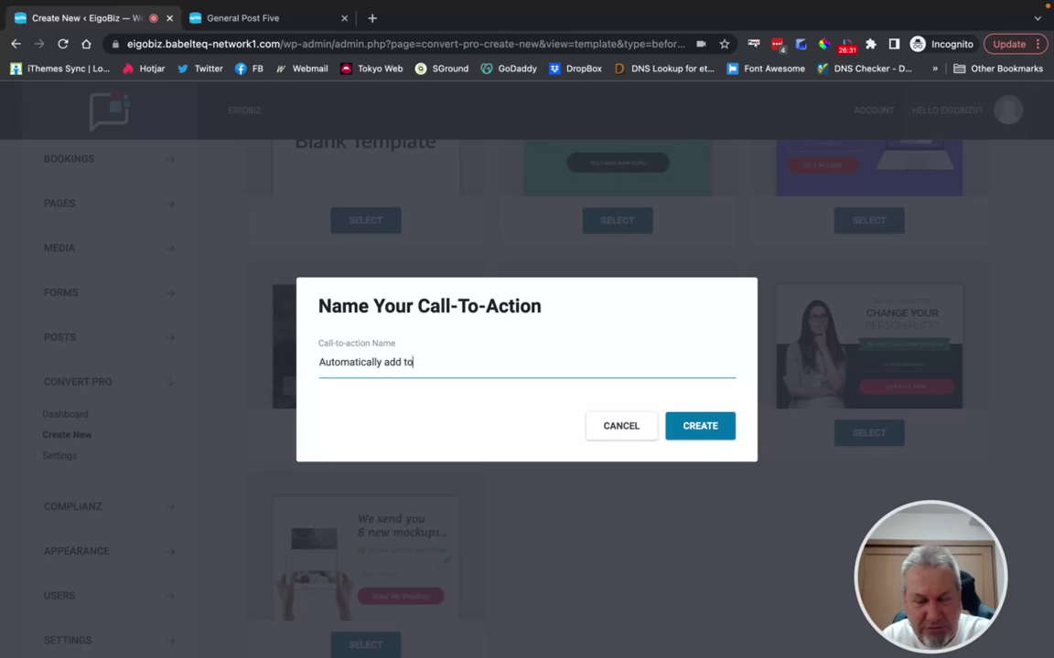
type(" end of ev")
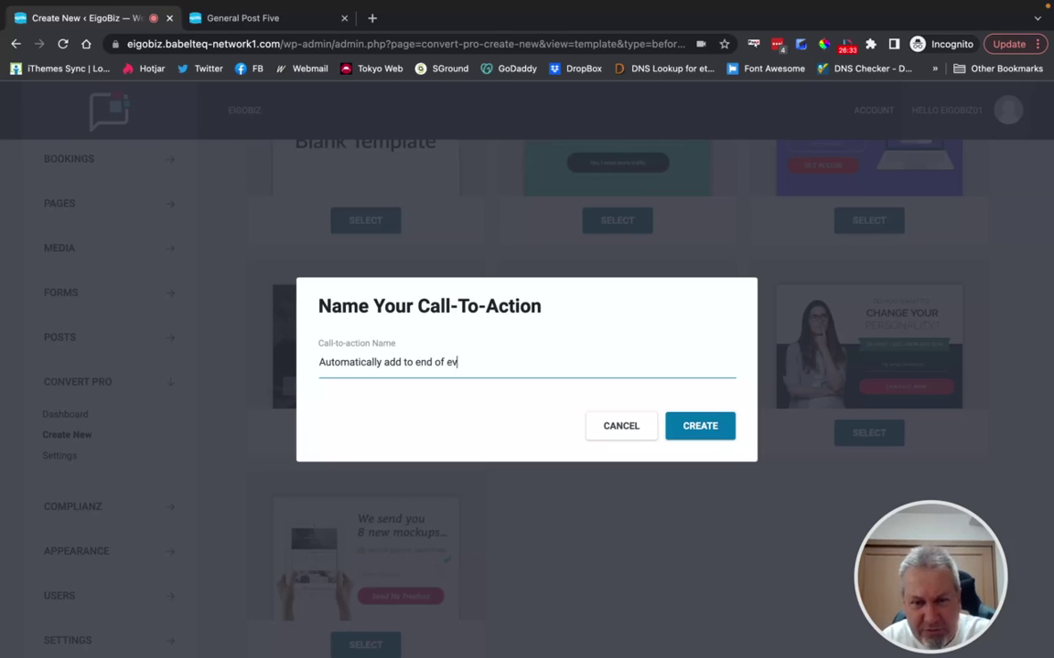
type("ery blog post")
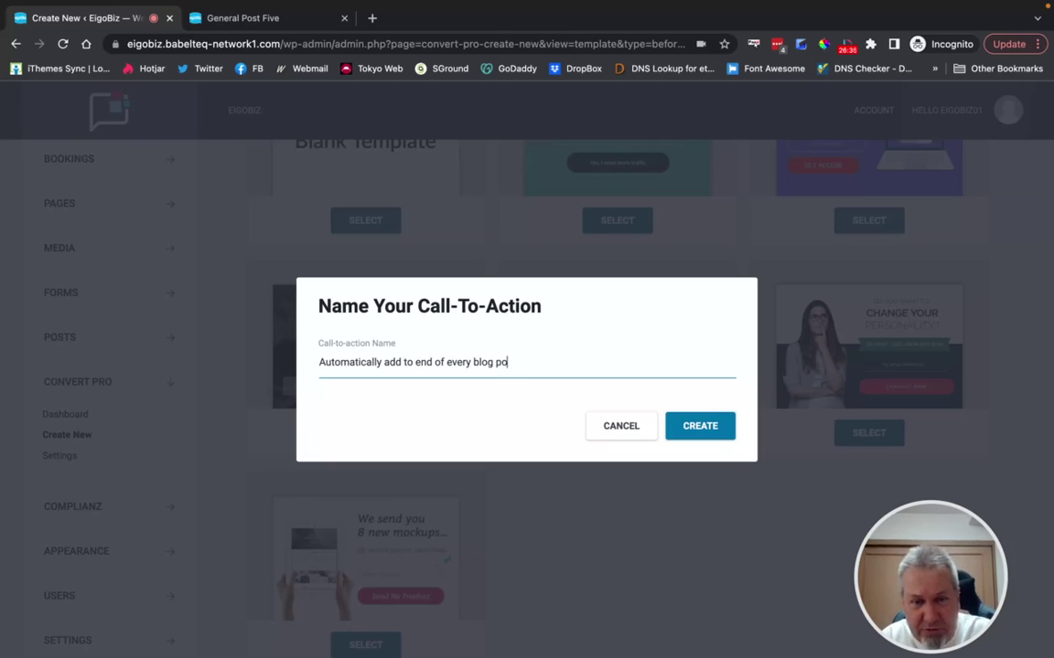
left_click(703, 431)
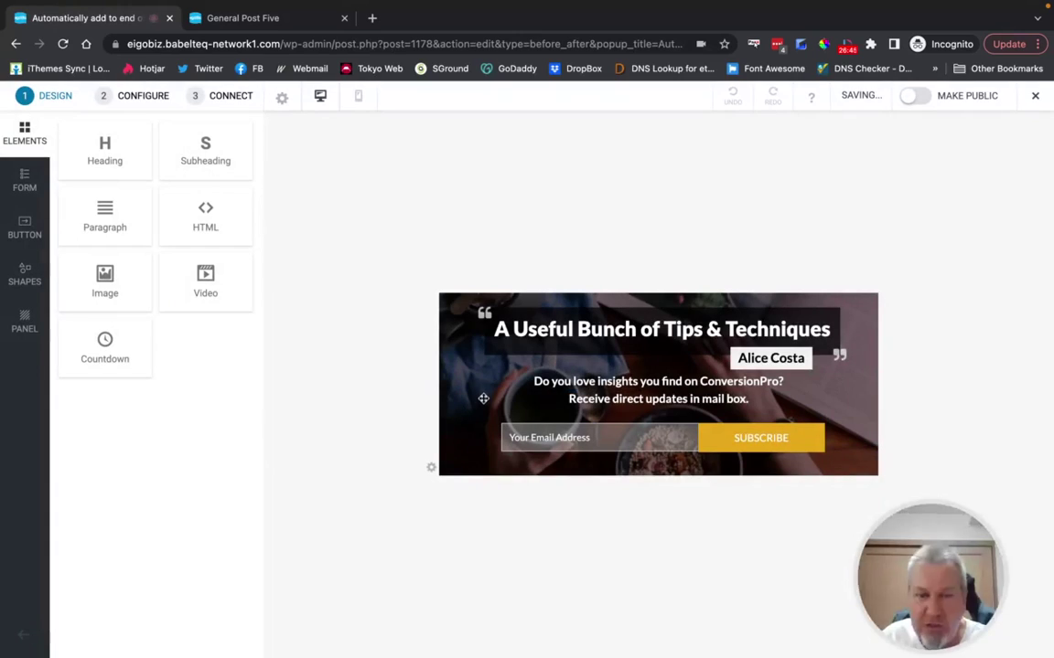
Set the call-to-action's Display Inline Position to After Post in its launch configuration.
left_click(142, 98)
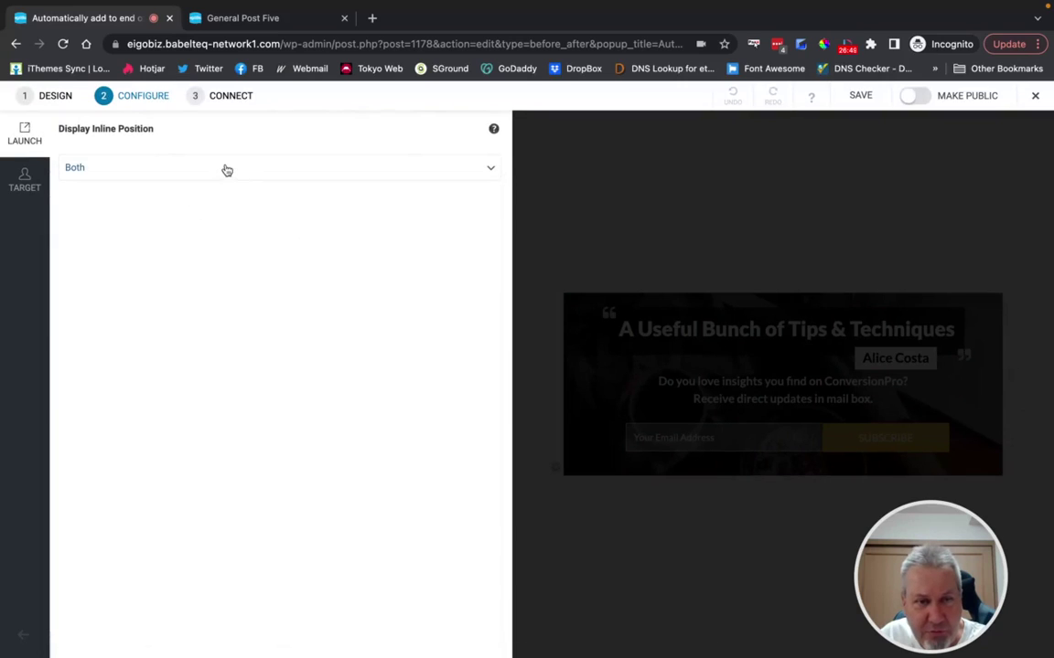
left_click(226, 169)
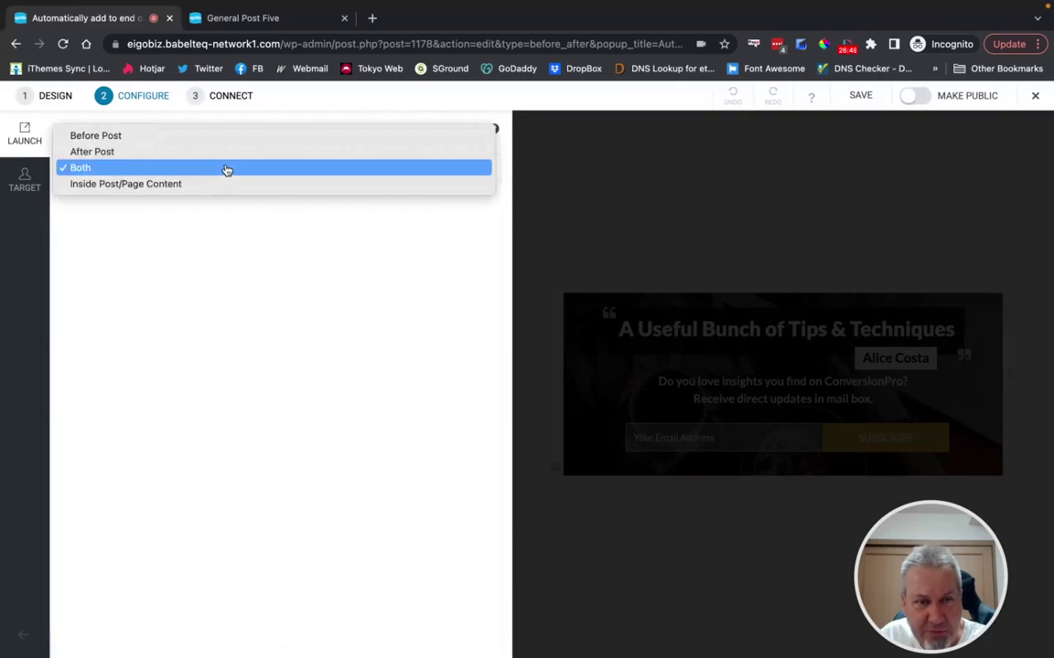
left_click(129, 156)
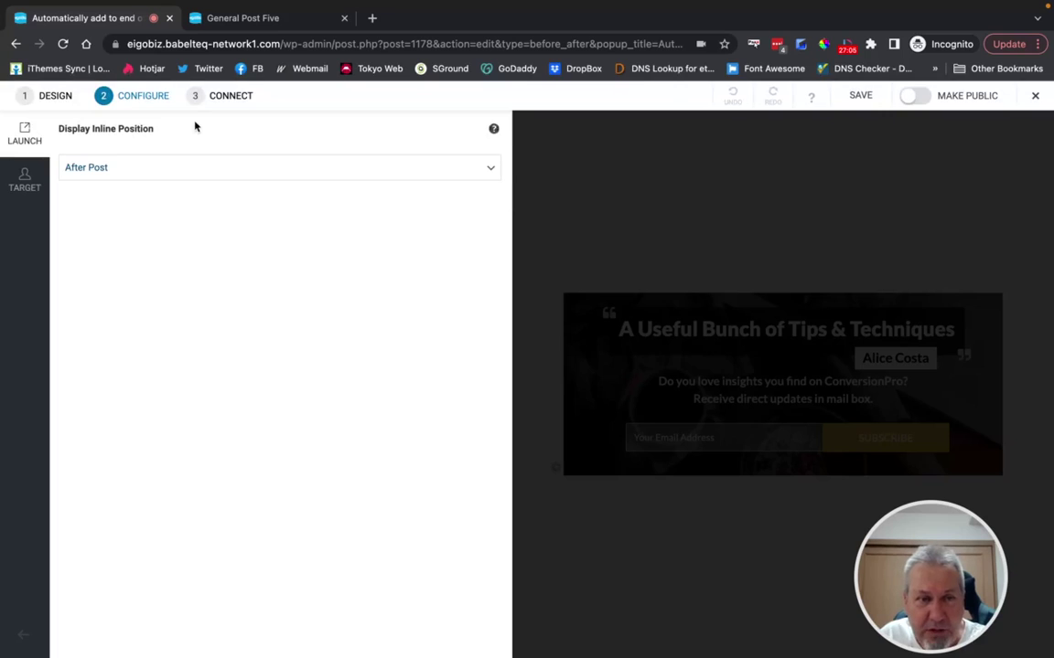
View the mailing service connections, save the call-to-action, make it public and return to the Convert Pro dashboard.
left_click(230, 103)
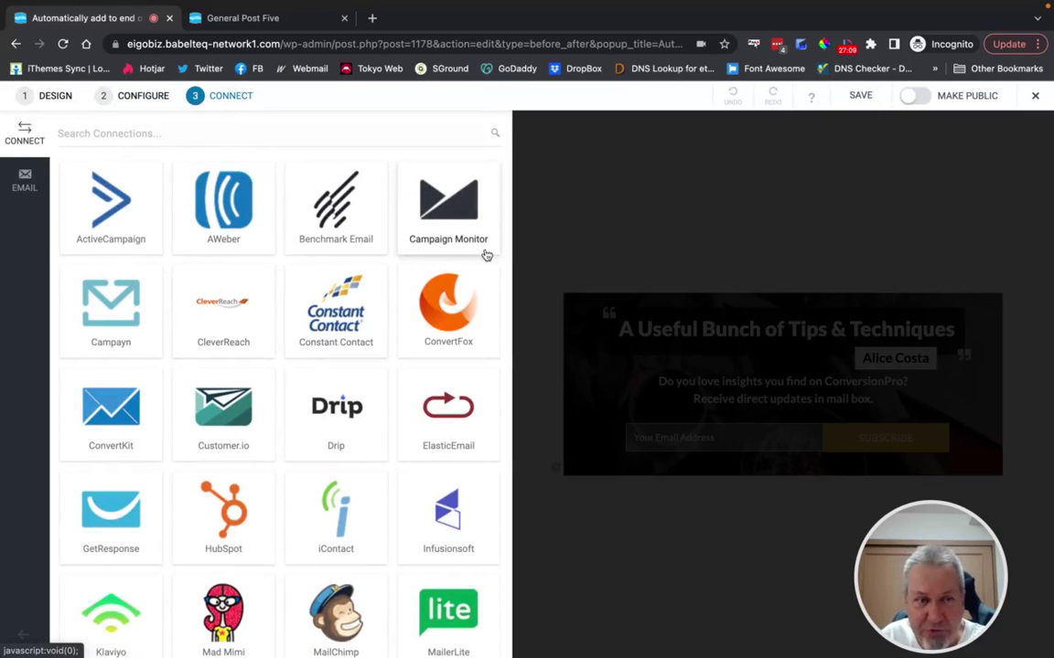
left_click(860, 95)
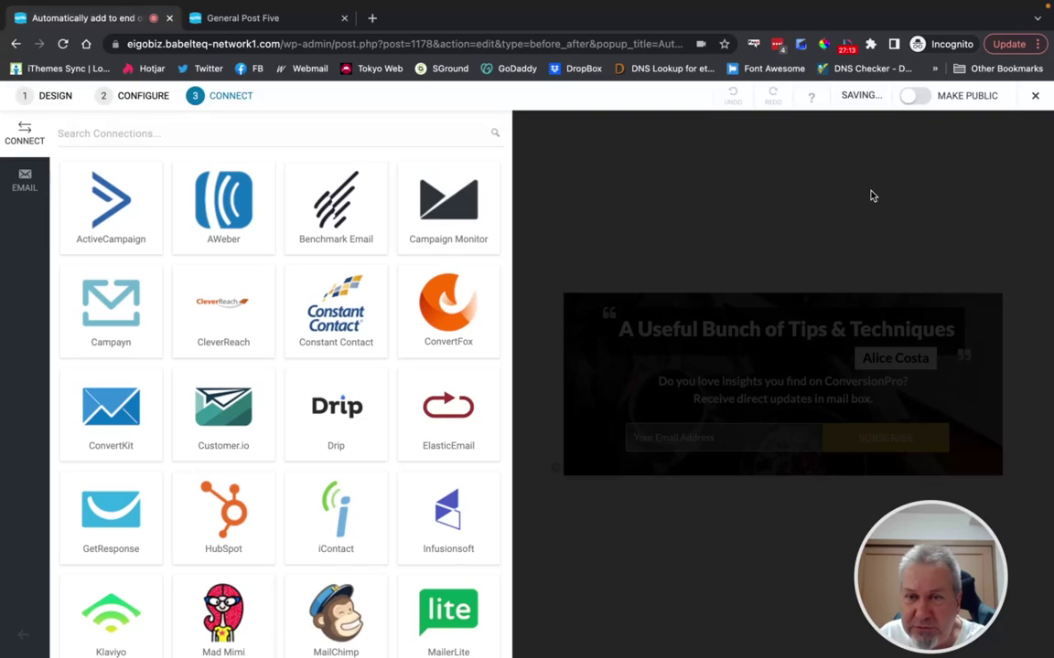
left_click(914, 97)
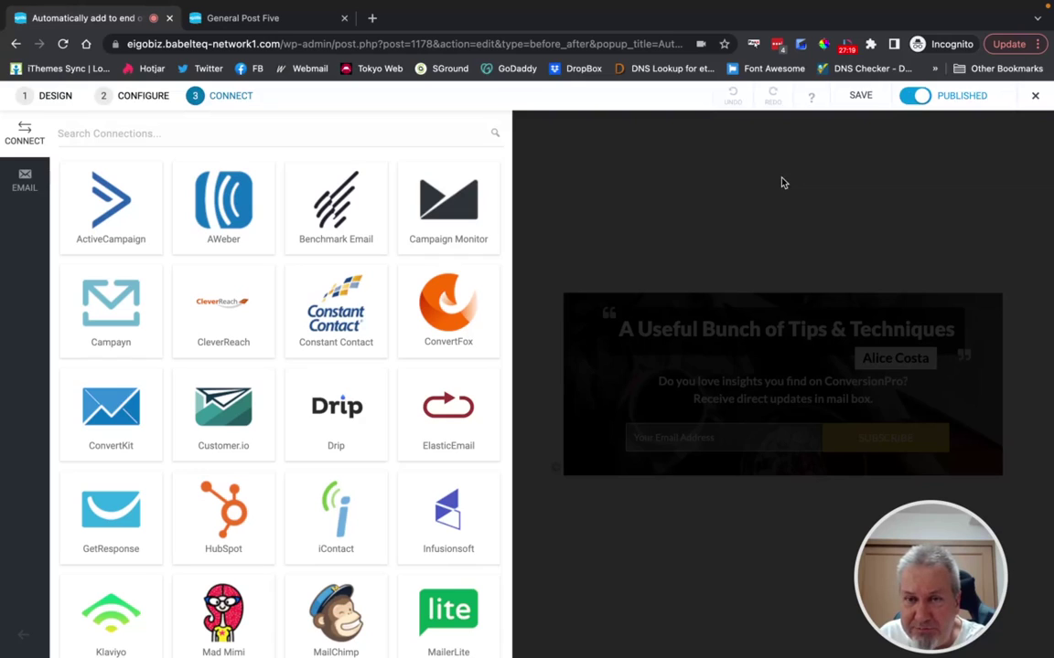
left_click(1039, 100)
left_click(988, 164)
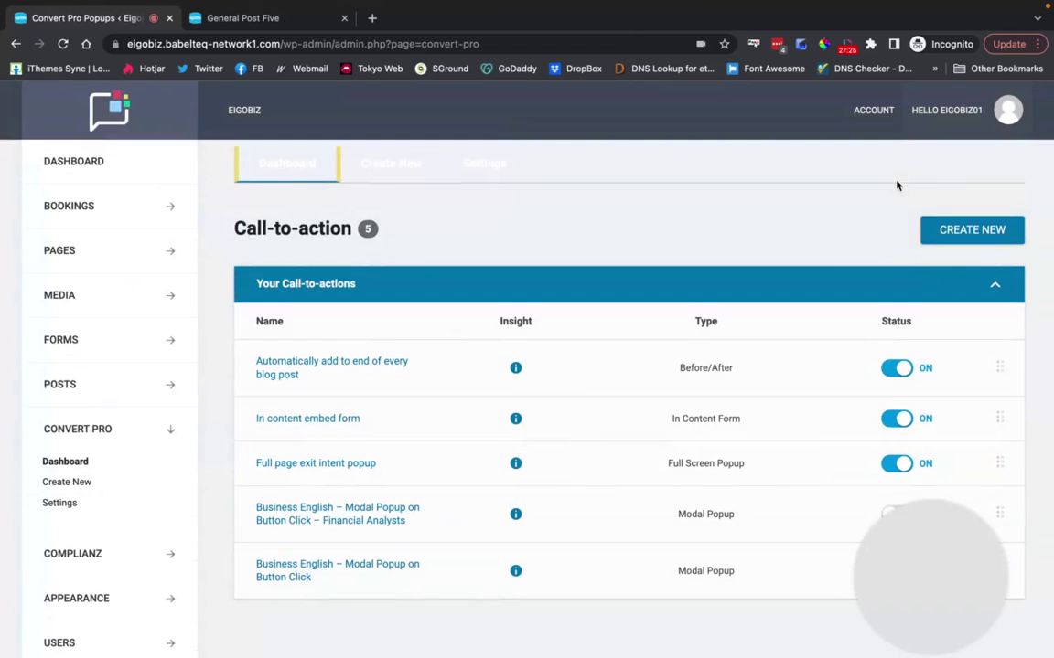
Refresh the live Fifth Post and examine the subscription form placement below the last paragraph.
left_click(267, 20)
left_click(429, 110)
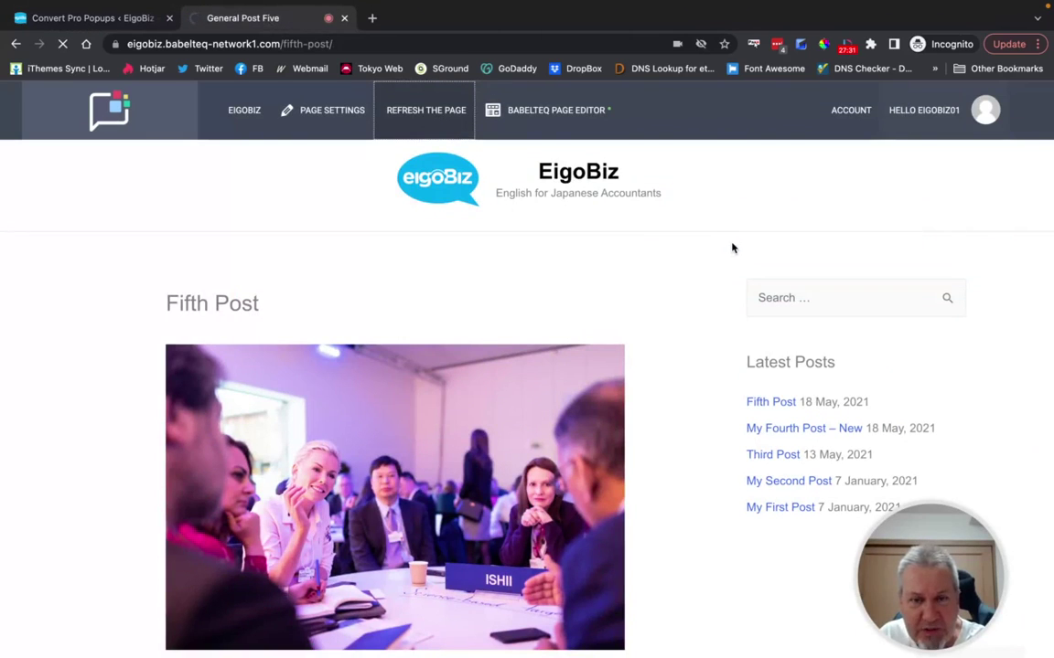
scroll(719, 260, "down", 3)
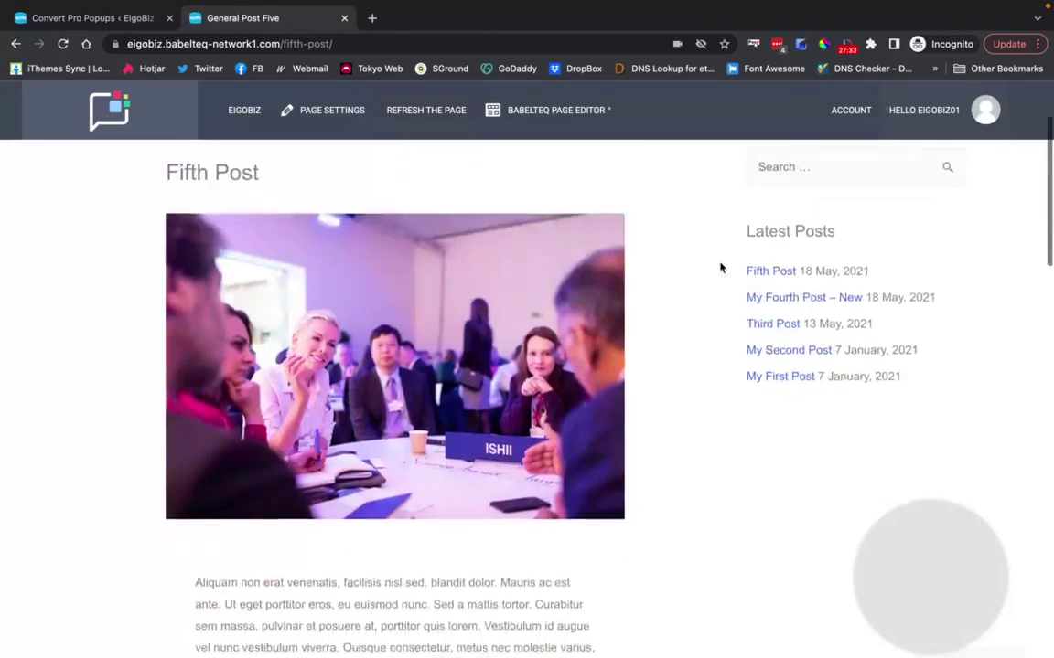
scroll(720, 267, "down", 15)
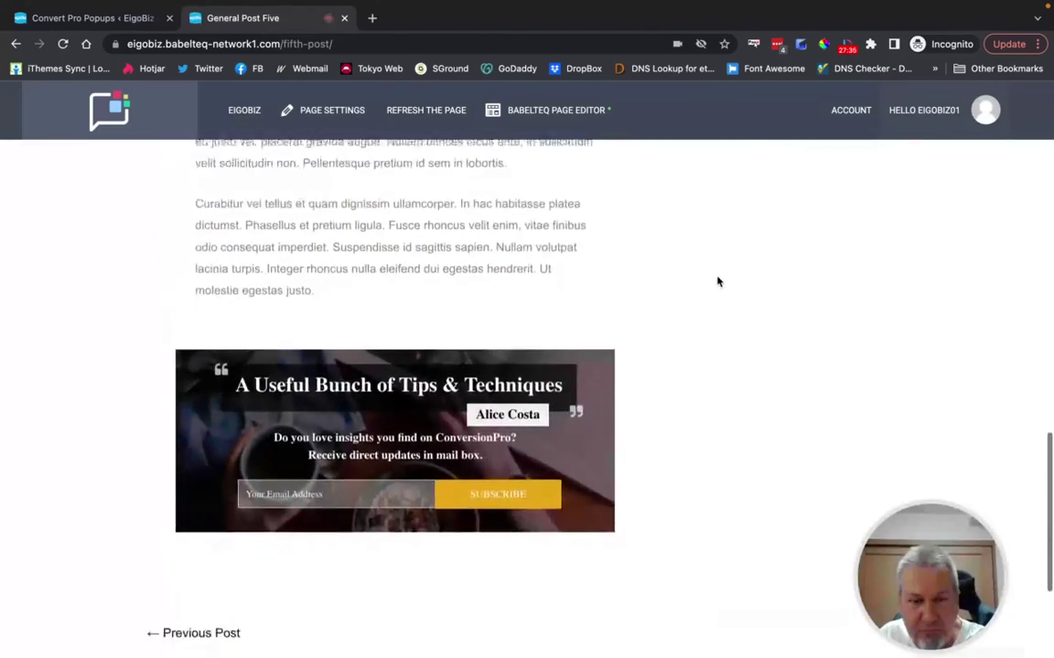
scroll(718, 282, "down", 1)
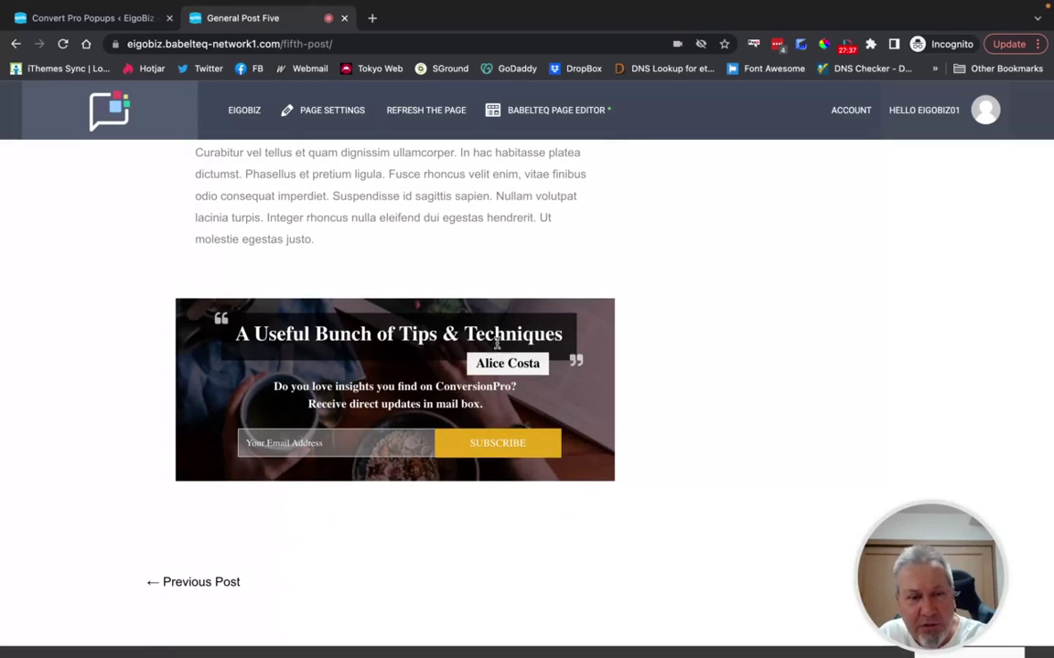
Go to the previous post, My Fourth Post – New, and examine the end of its content for the subscription form.
left_click(212, 592)
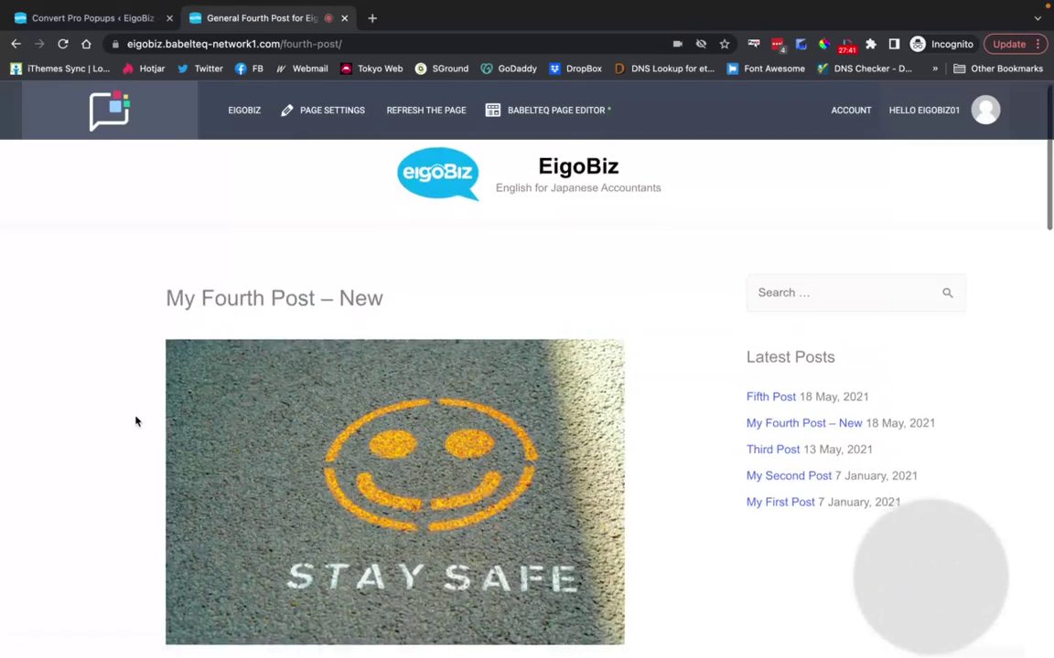
scroll(135, 421, "down", 10)
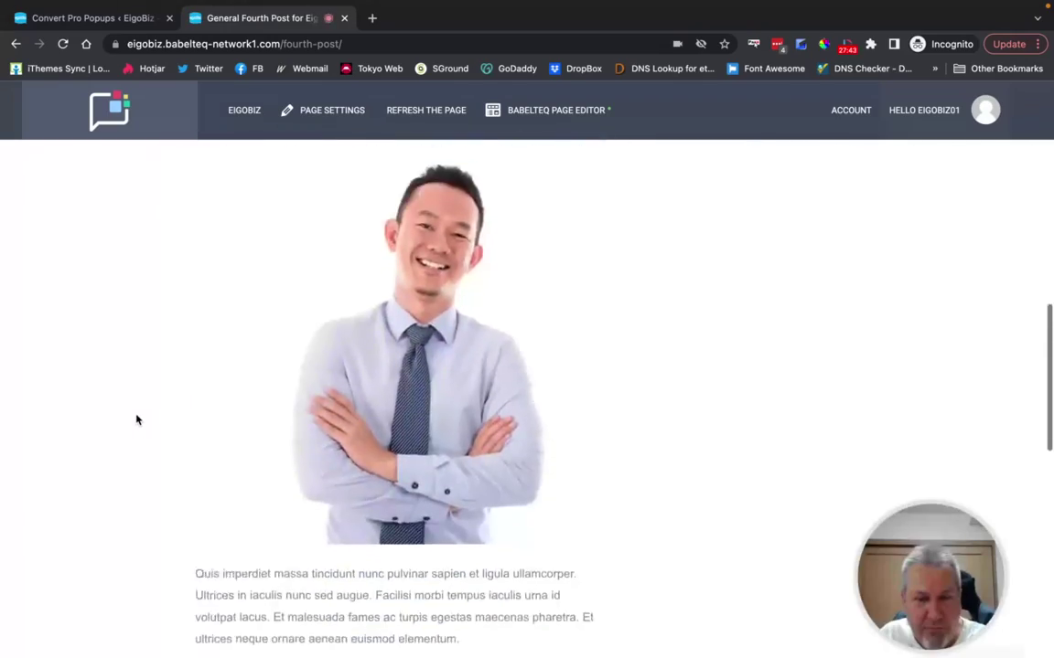
scroll(136, 421, "down", 7)
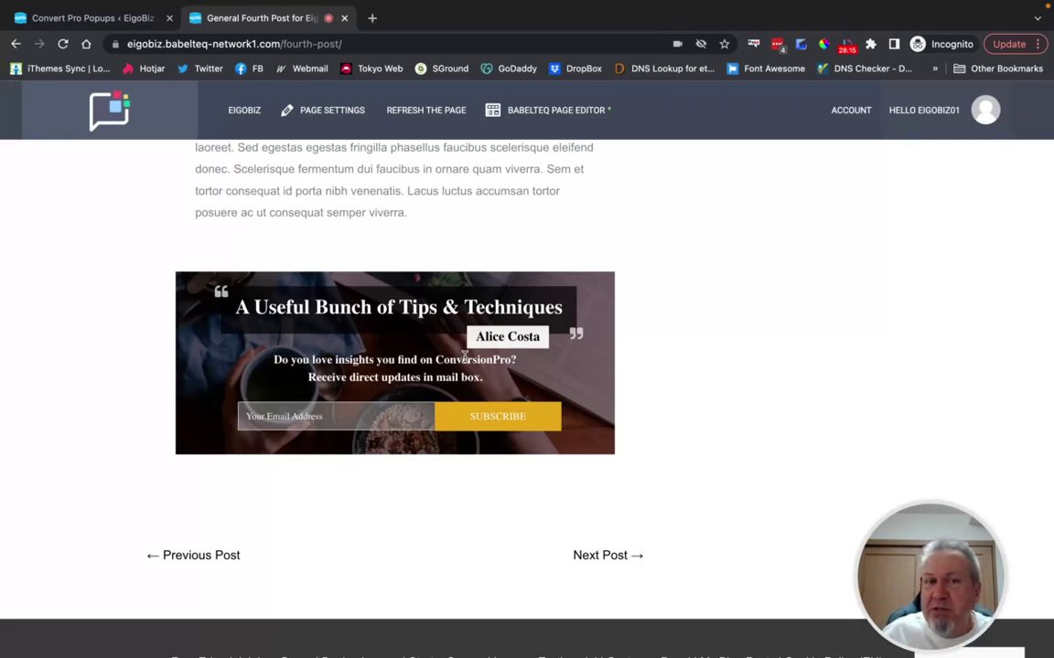
scroll(715, 370, "up", 3)
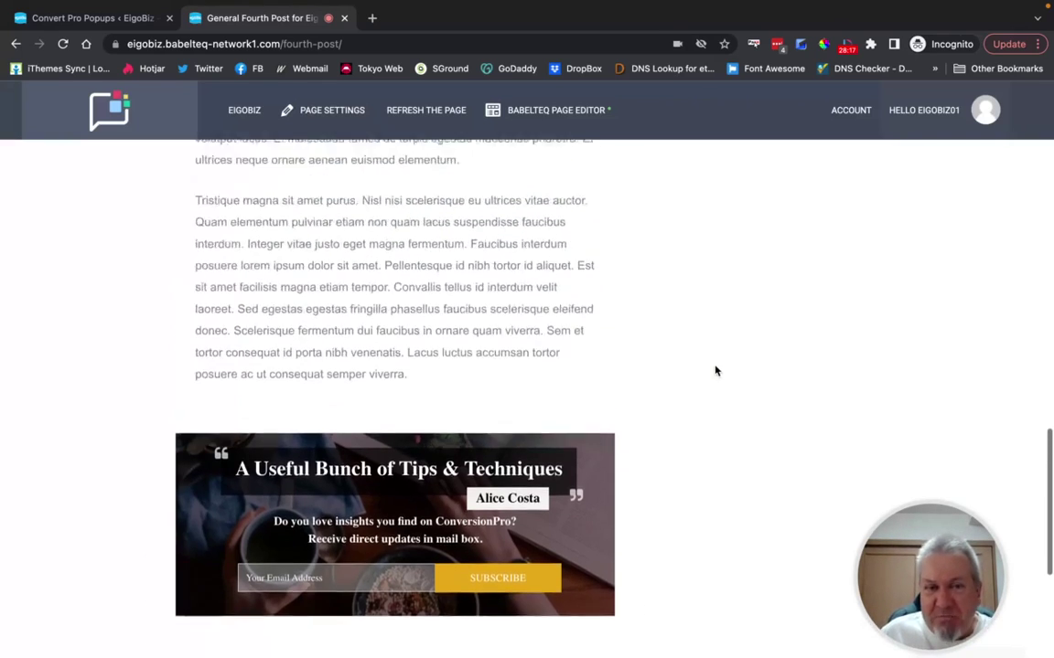
scroll(715, 370, "up", 2)
scroll(715, 371, "down", 3)
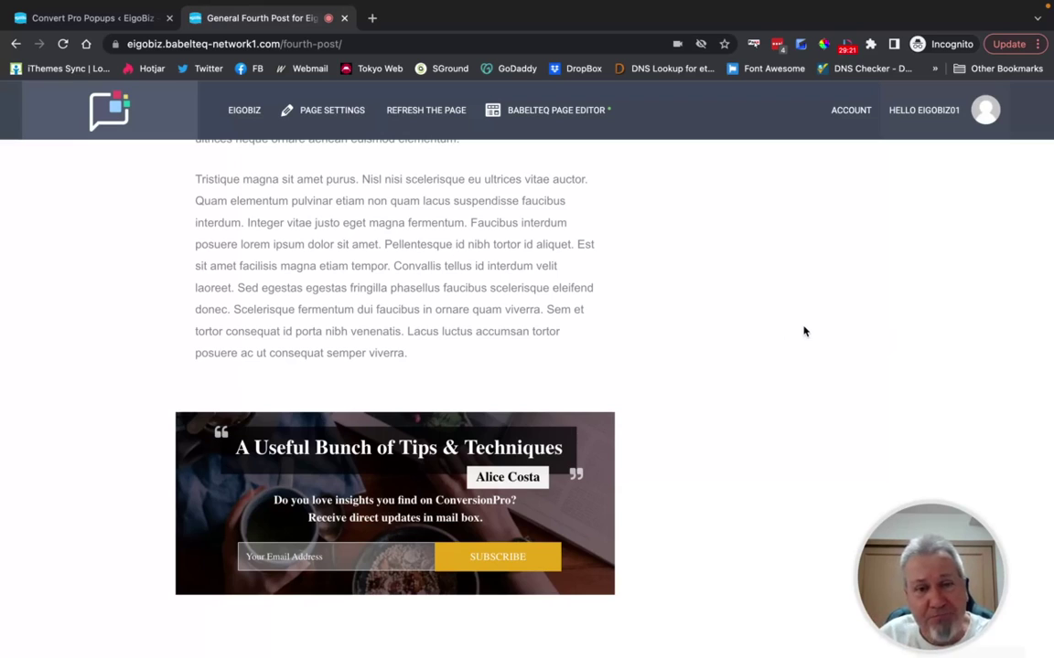
scroll(788, 329, "up", 2)
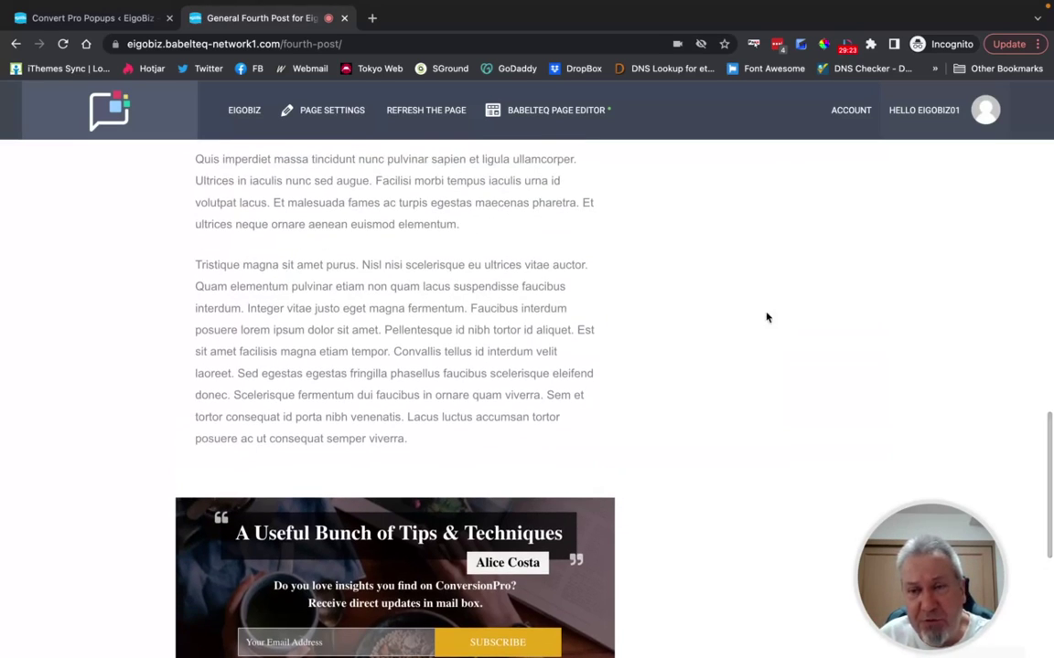